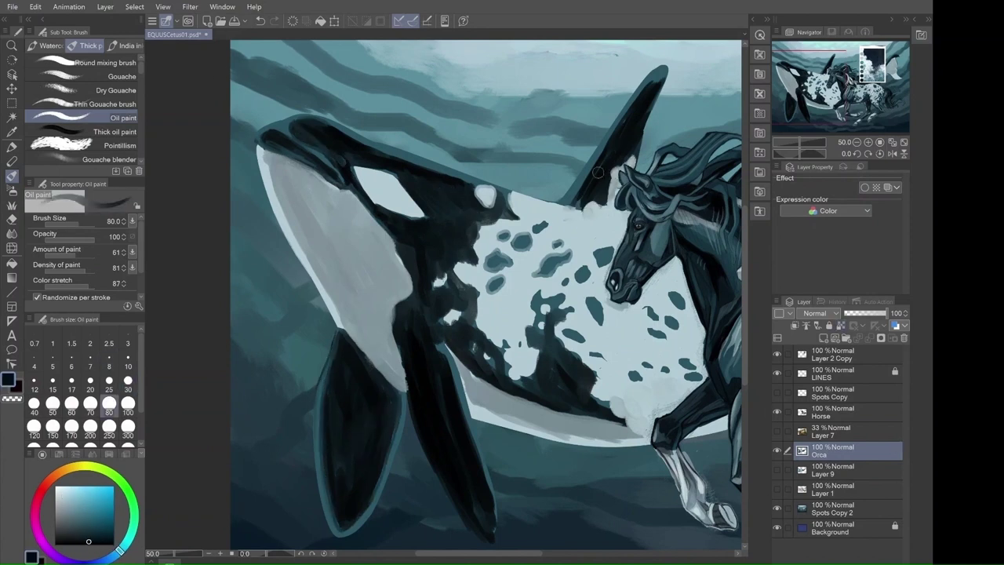
Step: Shade the orca's pale throat and belly on the Orca layer with Oil paint strokes at brush size 80
left_click_drag(292, 182, 392, 329)
left_click_drag(337, 266, 353, 236)
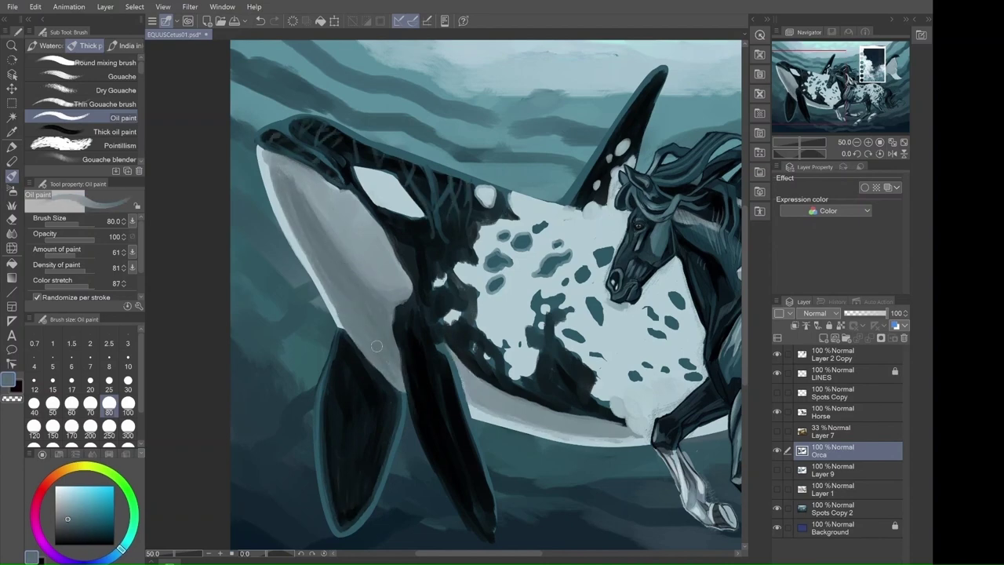
left_click_drag(469, 523, 352, 409)
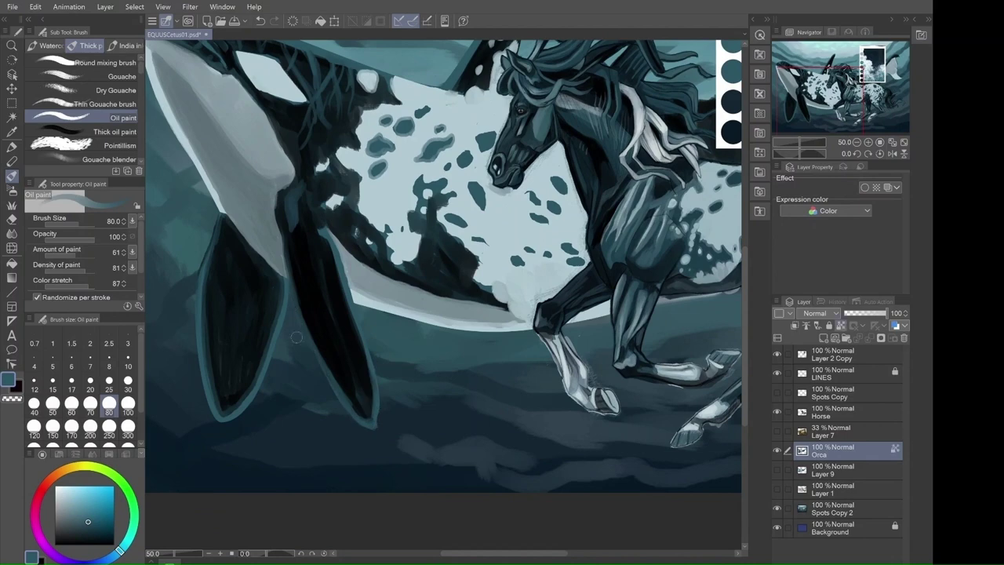
left_click_drag(345, 251, 492, 309)
Step: Paint dark centres into the orca's upper flank spots and add rounded pale spots along the edge of the pale patch
key("ctrl+z")
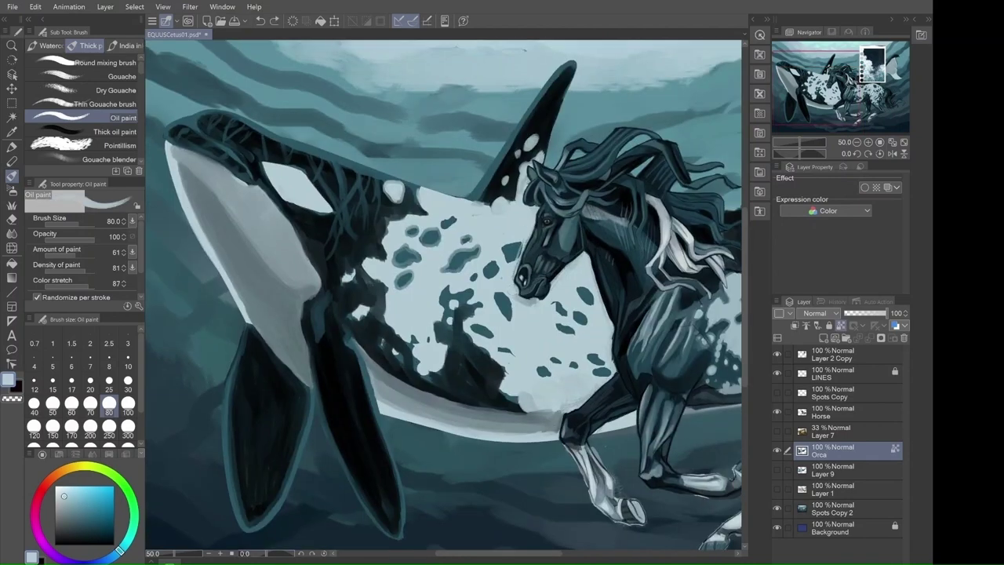
key("ctrl+z")
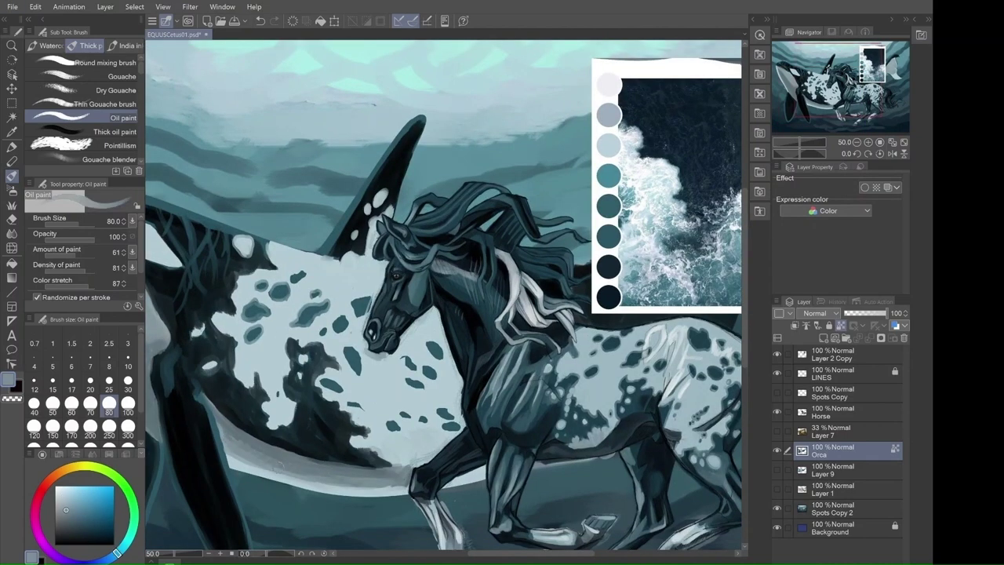
key("ctrl+z")
key("ctrl+z")
key("ctrl+z")
key("ctrl+z")
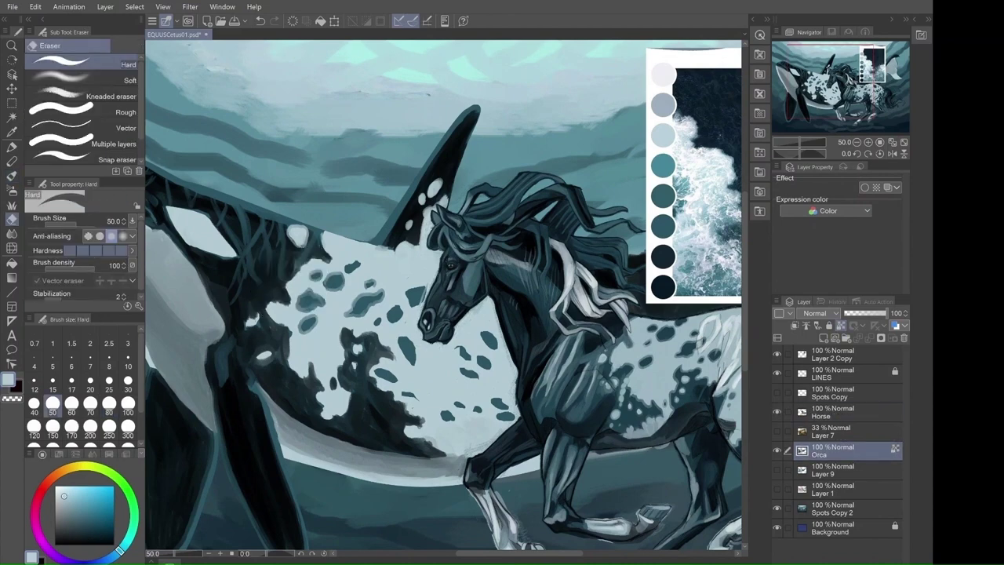
key("ctrl+z")
key("ctrl+z")
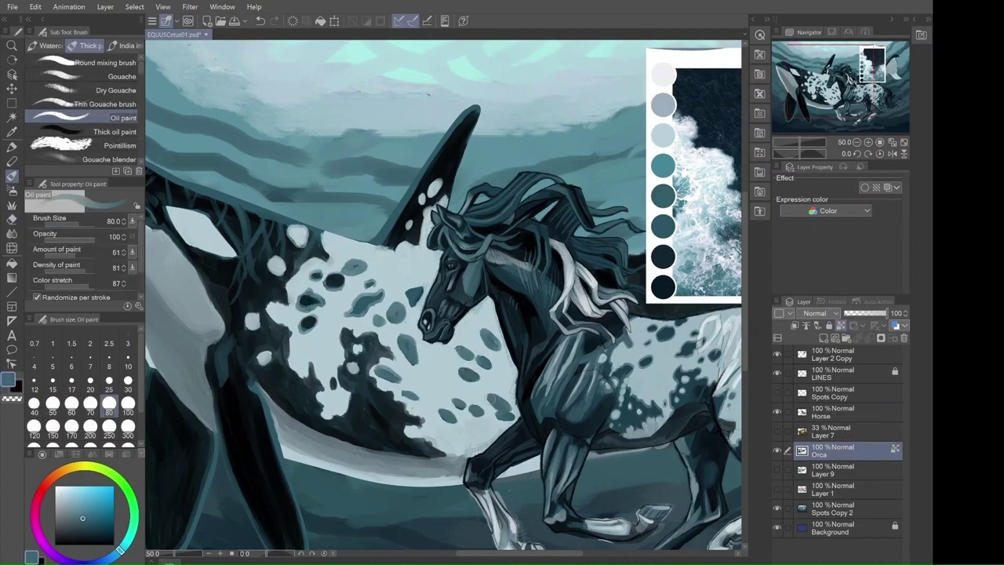
Step: Fill out the orca's dark flank patch with softened edges using Oil paint at size 170, and paint the eye
key("ctrl+z")
key("ctrl+z")
key("ctrl+z")
key("ctrl+z")
key("ctrl+z")
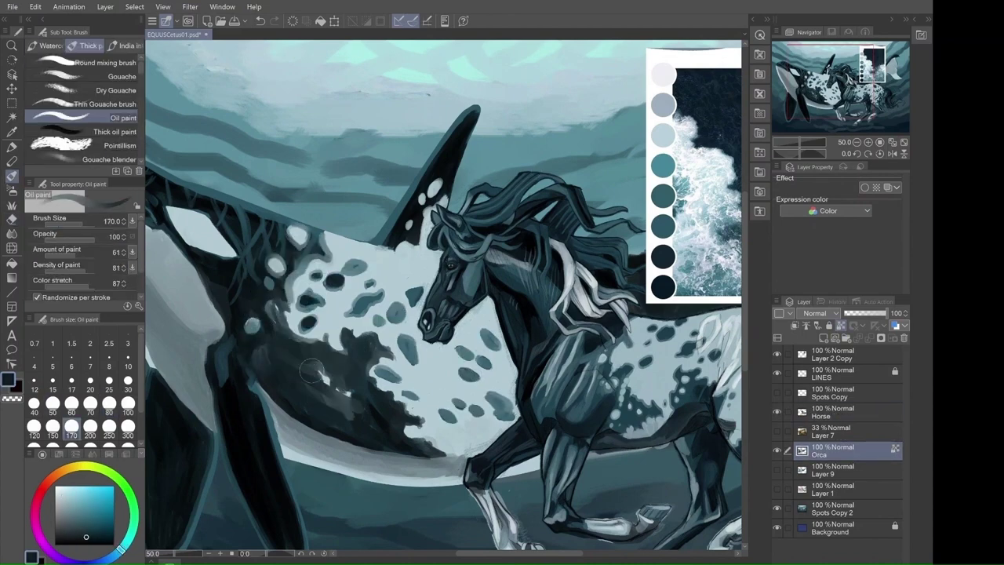
key("ctrl+z")
key("ctrl+z")
key("ctrl+z")
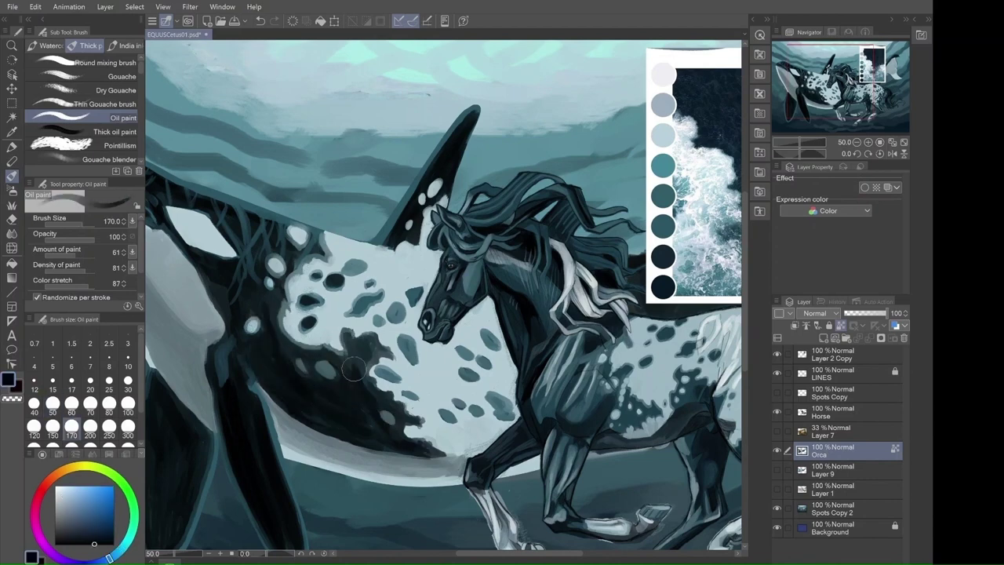
key("ctrl+z")
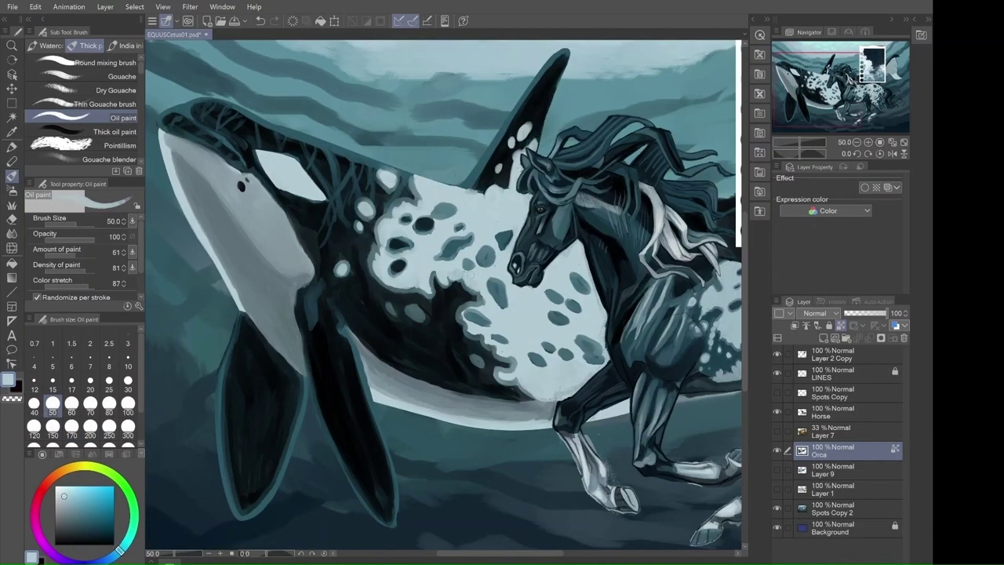
Step: Add teal-rimmed pale spots to the orca's dark flank and darken the spots on its pale patch at brush size 50
key("ctrl+z")
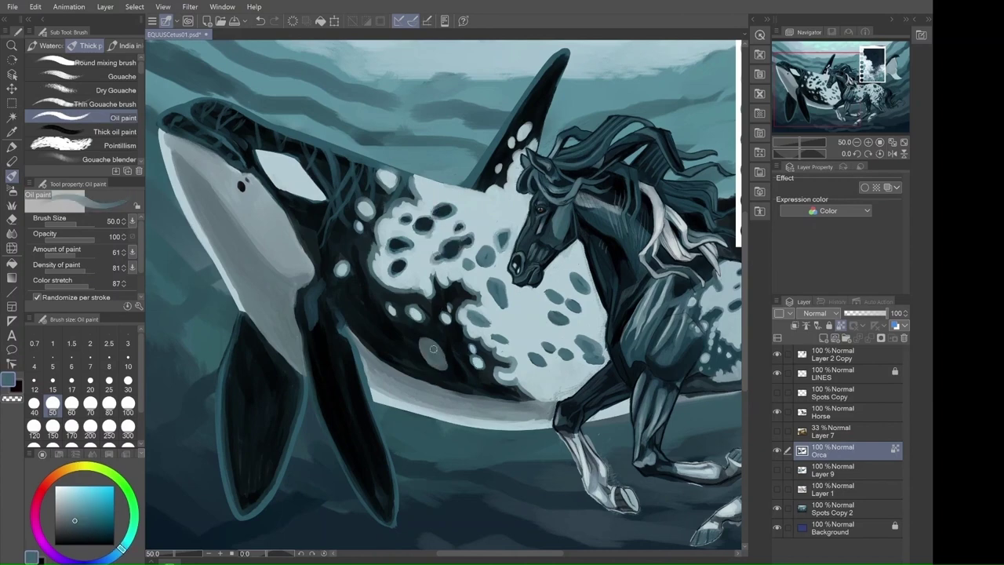
key("ctrl+z")
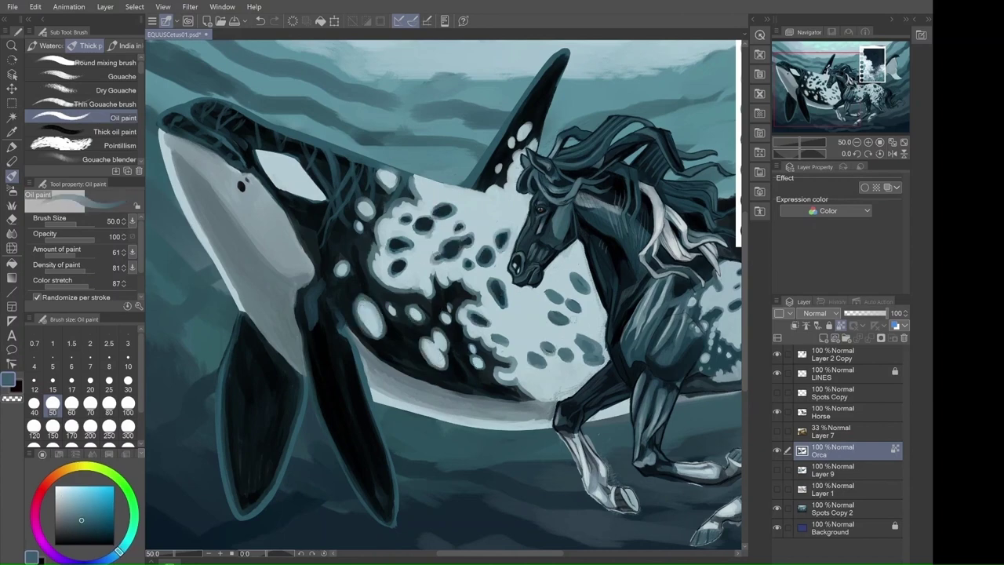
key("e")
key("alt+bracketright")
key("alt+bracketright")
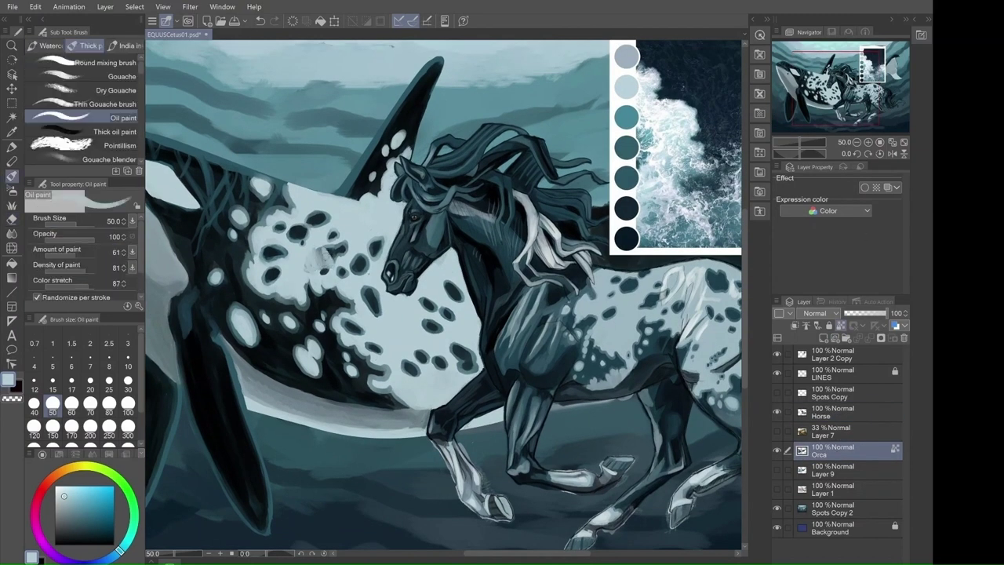
Step: Repaint the spot in the middle of the orca's pale flank patch as a larger dark spot with a teal rim
left_click(315, 261)
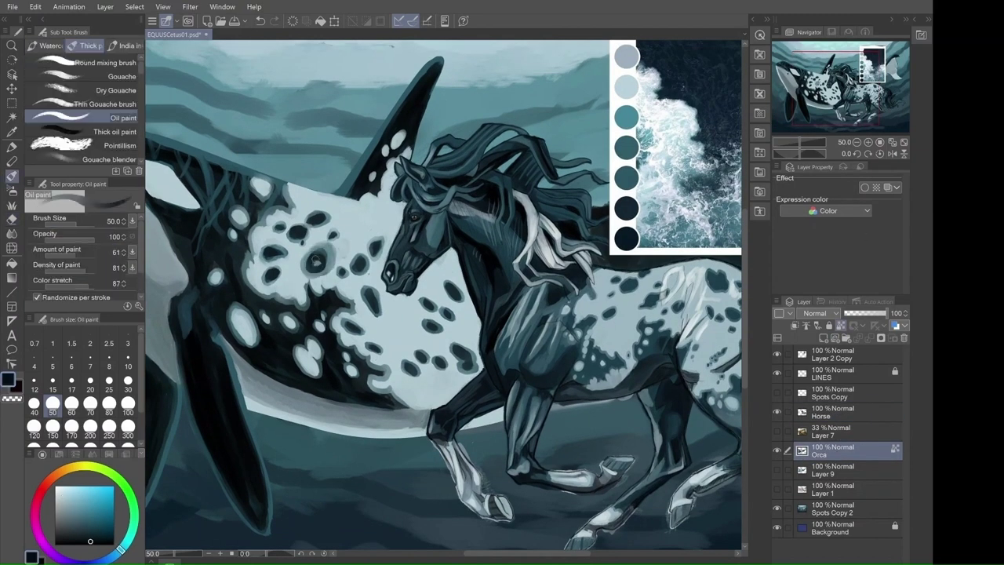
left_click(364, 243, "alt")
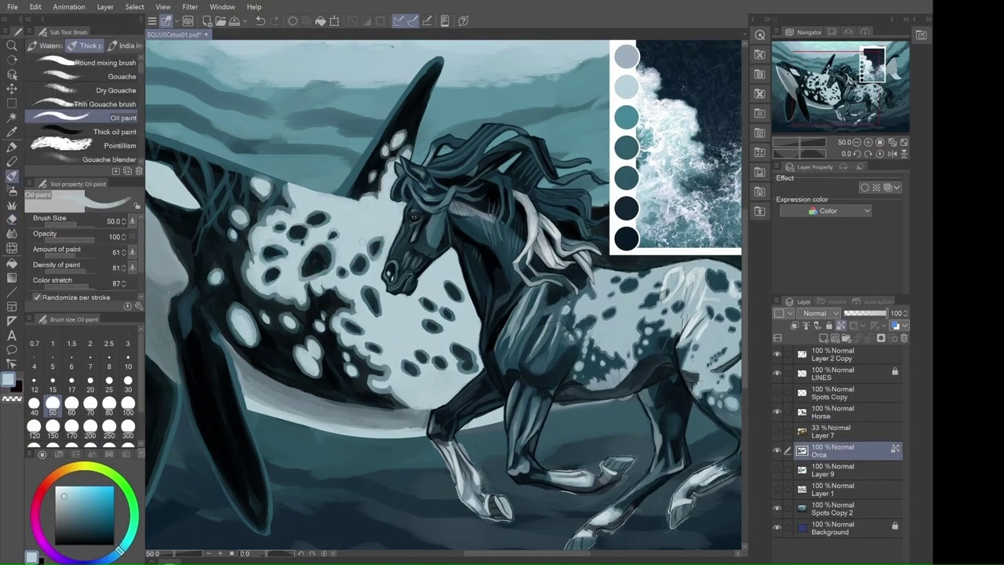
left_click(485, 416, "alt")
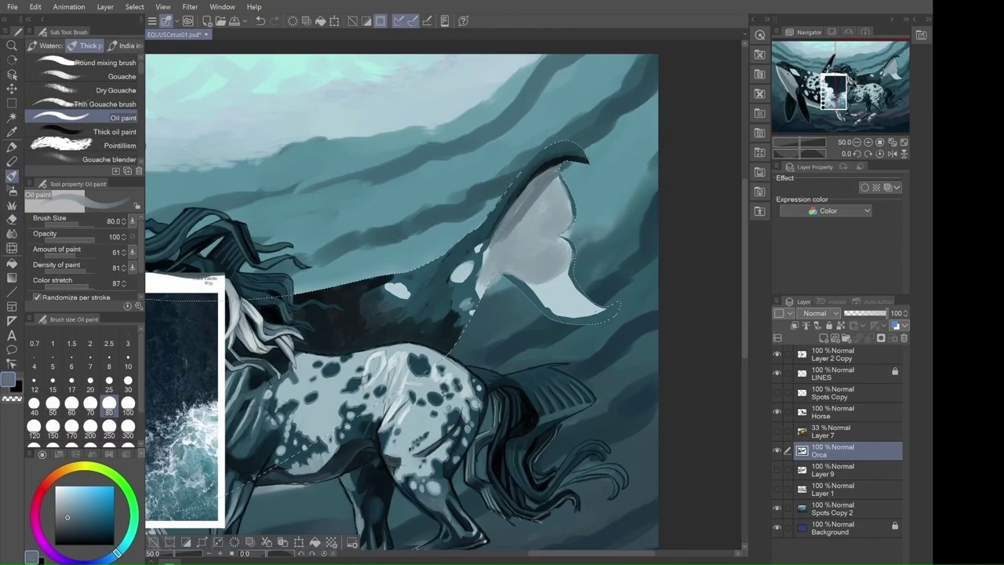
Step: Paint thin streaks and pale spots across the orca's tail stock inside the selection with Oil paint at size 80
left_click(403, 290, "alt")
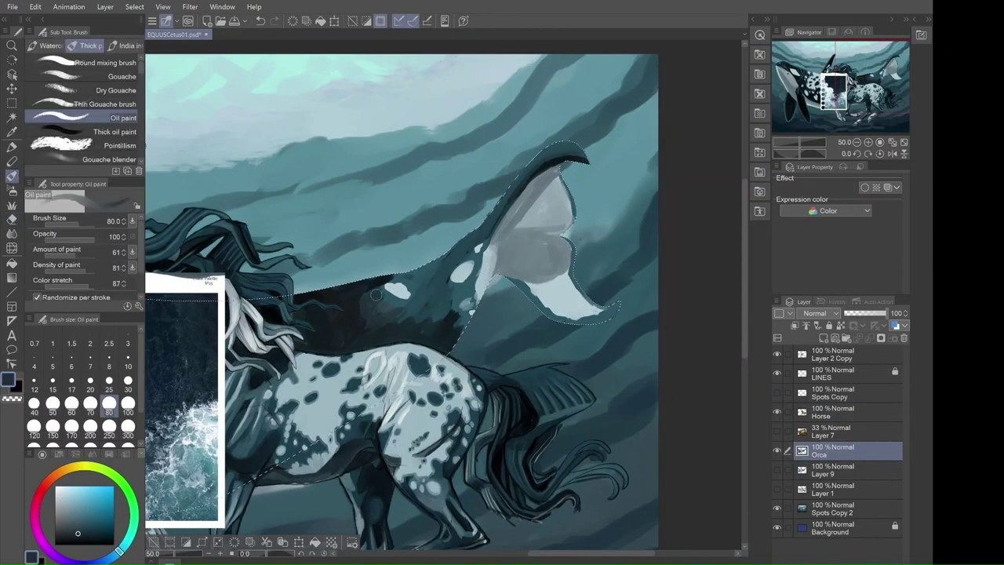
mouse_move(376, 297)
left_mouse_down()
mouse_move(449, 312)
mouse_move(462, 330)
mouse_move(478, 298)
left_mouse_up()
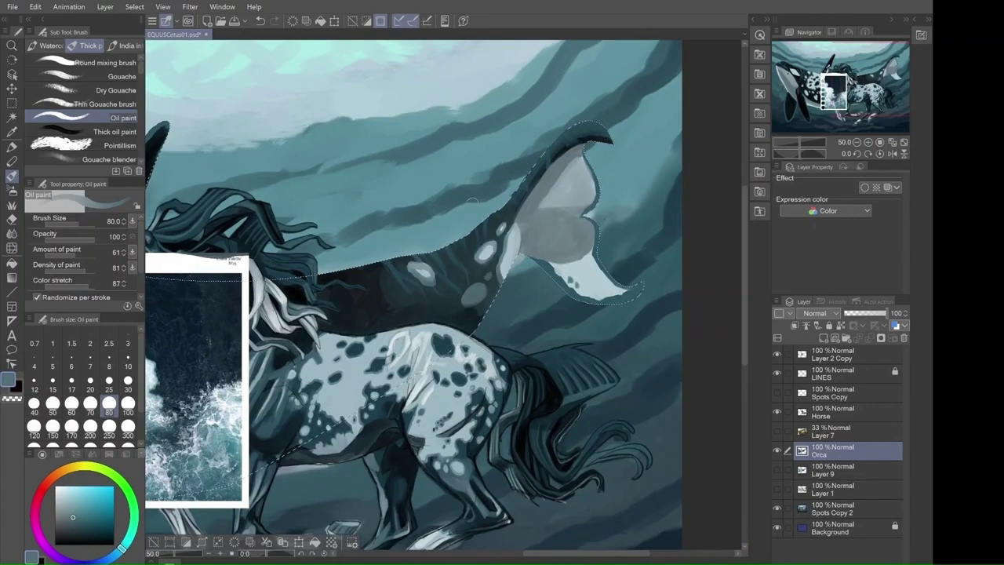
mouse_move(329, 283)
left_mouse_down()
mouse_move(369, 317)
mouse_move(341, 329)
mouse_move(403, 302)
mouse_move(414, 307)
left_mouse_up()
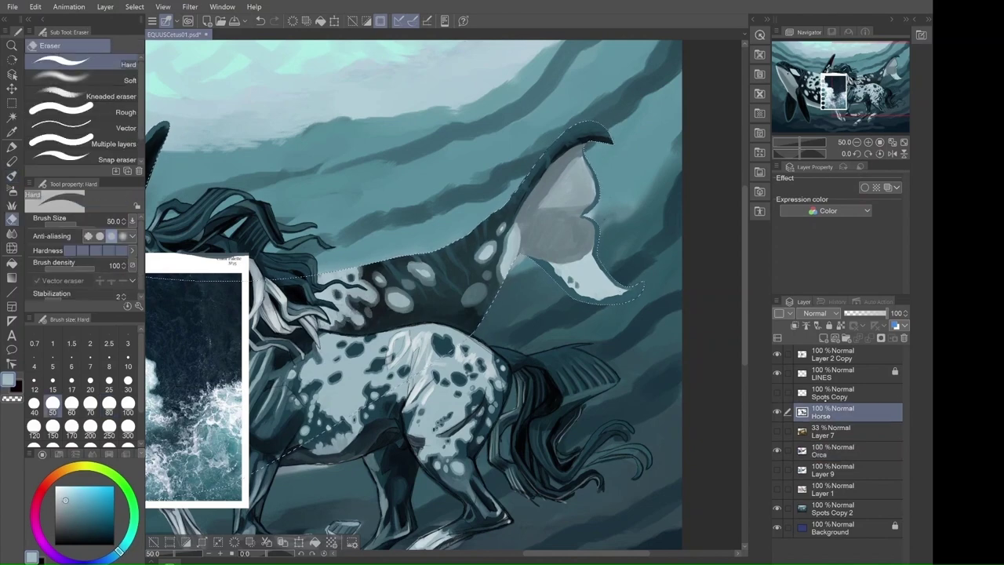
Step: Refine the pale spots on the tail stock from the horse's mane to the flukes on the Orca layer
left_click_drag(328, 320, 349, 330)
left_click_drag(497, 228, 502, 237)
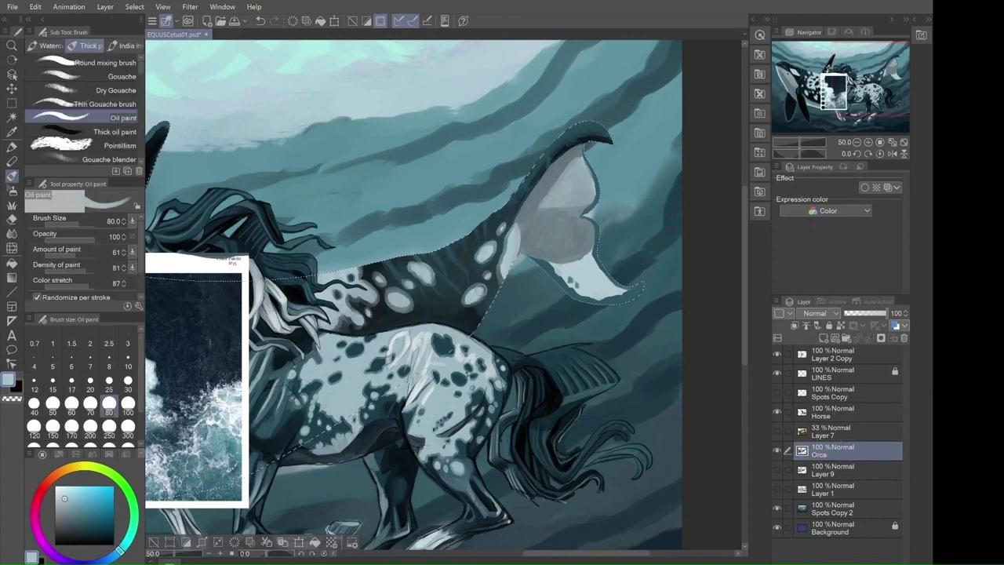
left_click(82, 533)
left_click_drag(381, 290, 486, 306)
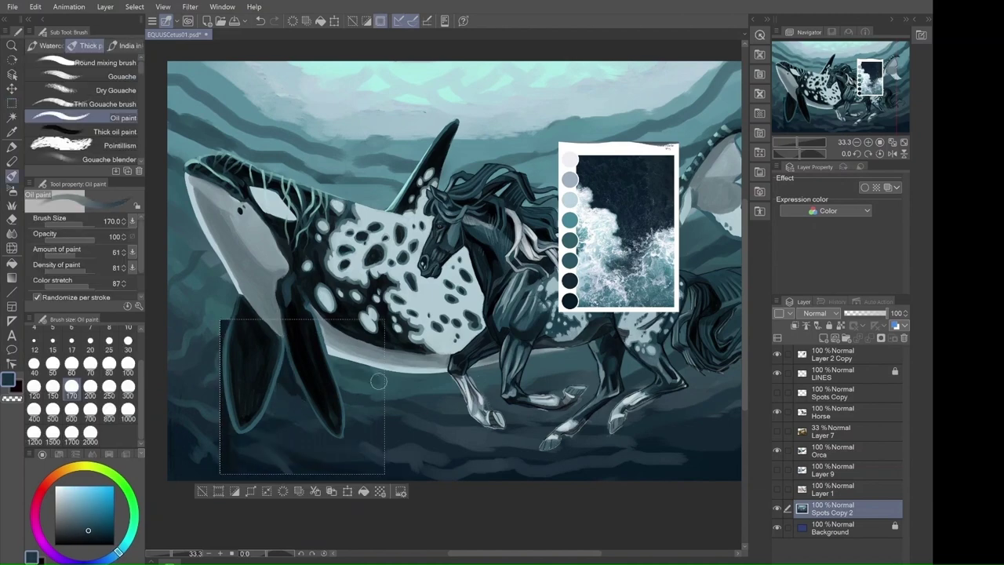
Step: Paint a rectangular block of background along the canvas's left edge on Spots Copy 2 with Oil paint at size 170
key("m")
key("b")
left_click_drag(181, 259, 208, 321)
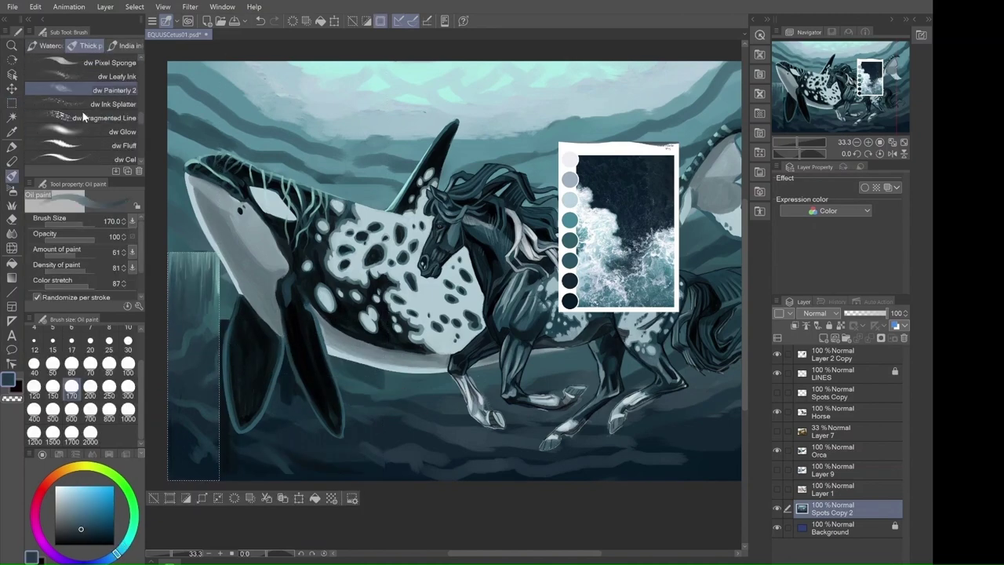
Step: Select a narrow rectangle between the orca's flippers and paint it with the feathered texture brush at size 300, density 77
key("m")
left_click_drag(284, 343, 316, 480)
key("b")
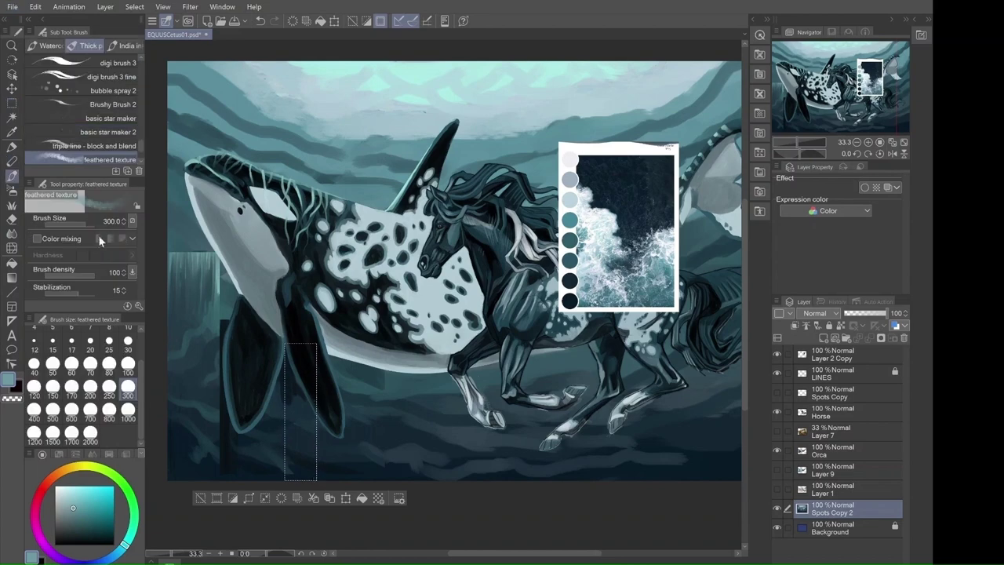
left_click_drag(302, 369, 302, 462)
Step: Paint feathered texture in two adjoining rectangular selections below the orca's belly, extending to the canvas's lower edge
key("m")
left_click_drag(314, 311, 381, 480)
key("b")
mouse_move(356, 376)
left_mouse_down()
mouse_move(302, 473)
mouse_move(466, 480)
left_mouse_up()
key("m")
key("b")
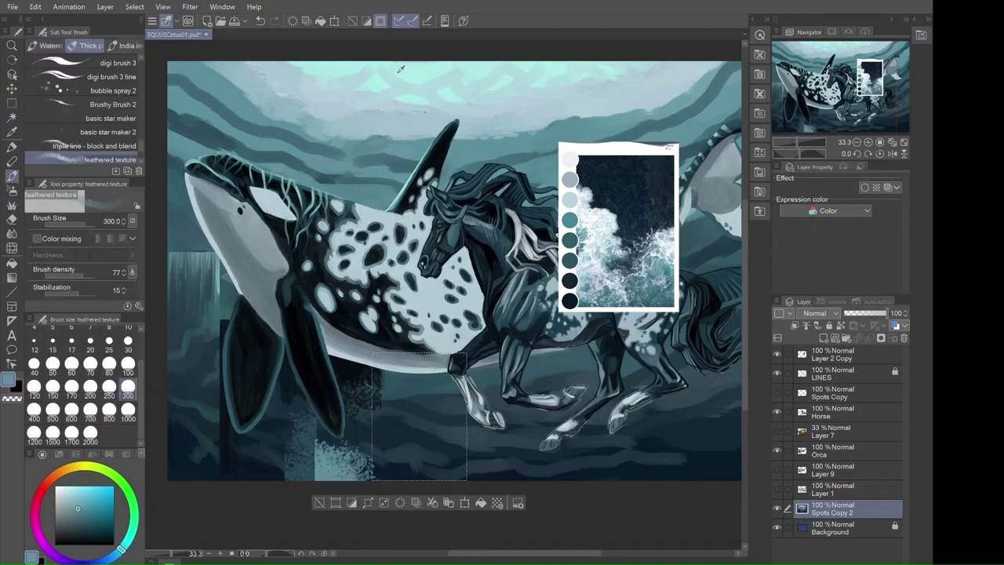
left_click_drag(423, 384, 400, 470)
Step: Select a rectangle beneath the horse's belly and front legs and fill it with feathered texture
key("m")
left_click_drag(466, 339, 577, 480)
key("b")
left_click_drag(494, 455, 566, 361)
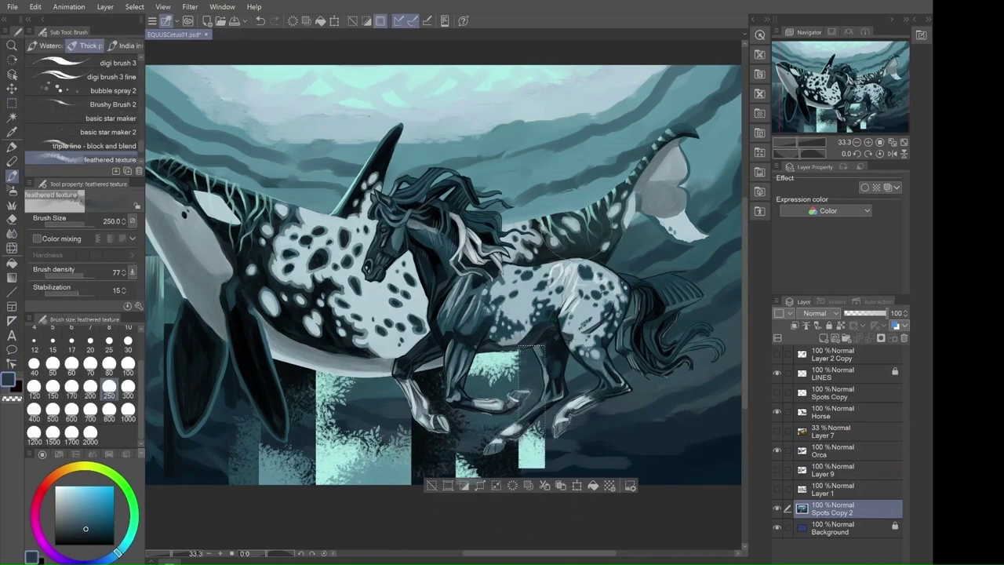
Step: Add textured rectangular blocks to the background beneath the horse's hind legs and behind its tail
key("m")
left_click_drag(612, 439, 518, 435)
left_click_drag(496, 321, 530, 472)
left_click_drag(530, 202, 587, 484)
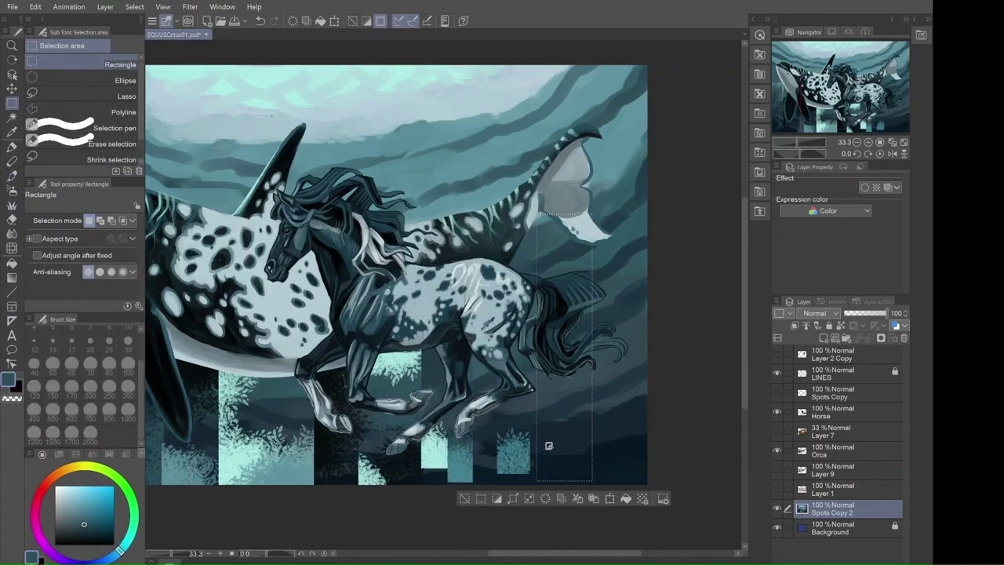
key("b")
mouse_move(564, 251)
left_mouse_down()
mouse_move(549, 361)
mouse_move(557, 470)
left_mouse_up()
Step: Select a narrow vertical strip below the orca's fluke tip and paint it with feathered texture
key("m")
left_click_drag(587, 203, 612, 484)
key("b")
left_click_drag(600, 267, 600, 479)
left_click_drag(599, 188, 600, 259)
Step: Select a tall strip along the canvas's right edge and paint feathered texture at its lower and upper ends
key("m")
left_click_drag(612, 173, 647, 484)
key("b")
left_click_drag(629, 376, 630, 482)
left_click_drag(629, 267, 630, 177)
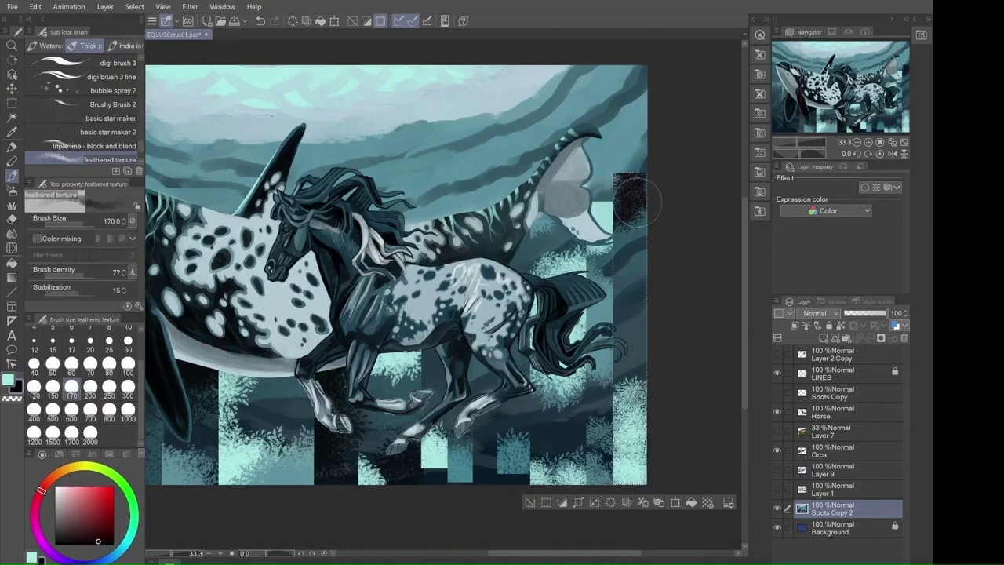
Step: Paint mint feathered texture in a rectangular selection at the canvas's upper-right corner with the brush at size 170
key("m")
left_click_drag(602, 65, 646, 172)
key("b")
left_click_drag(623, 169, 623, 139)
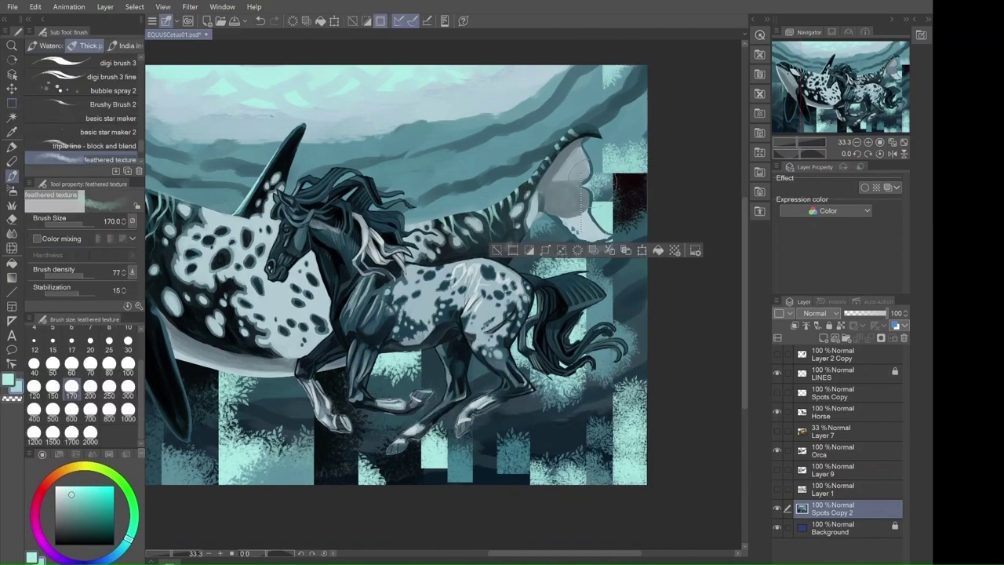
Step: Add narrow textured blocks to the background above and beside the orca's tail flukes
key("m")
mouse_move(604, 59)
left_mouse_down()
mouse_move(629, 109)
mouse_move(636, 227)
left_mouse_up()
key("b")
key("m")
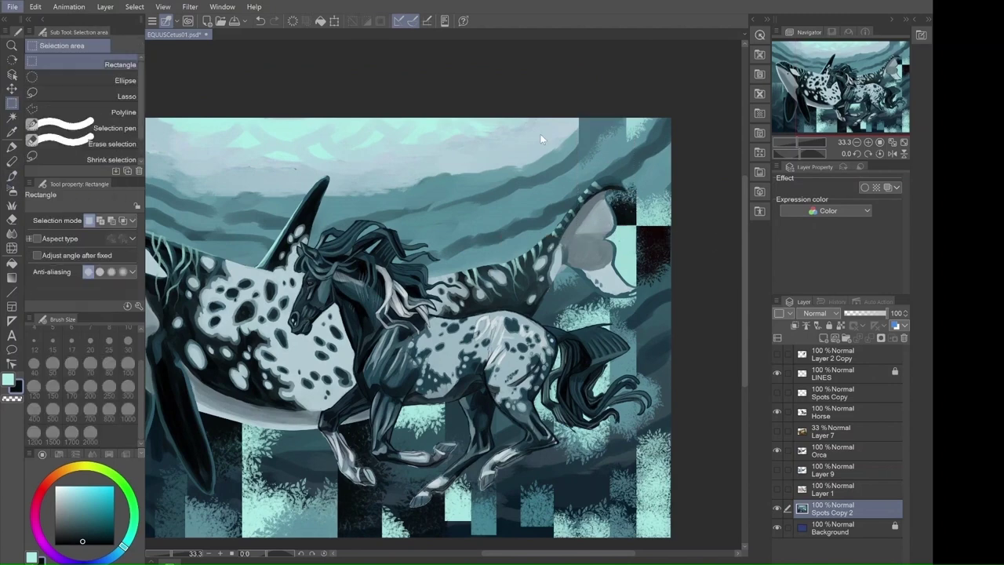
key("b")
left_click_drag(603, 118, 603, 223)
Step: Select a rectangle above the orca's tail stock and paint dark feathered texture into its lower part
key("m")
left_click_drag(481, 118, 537, 286)
key("b")
left_click_drag(510, 205, 509, 274)
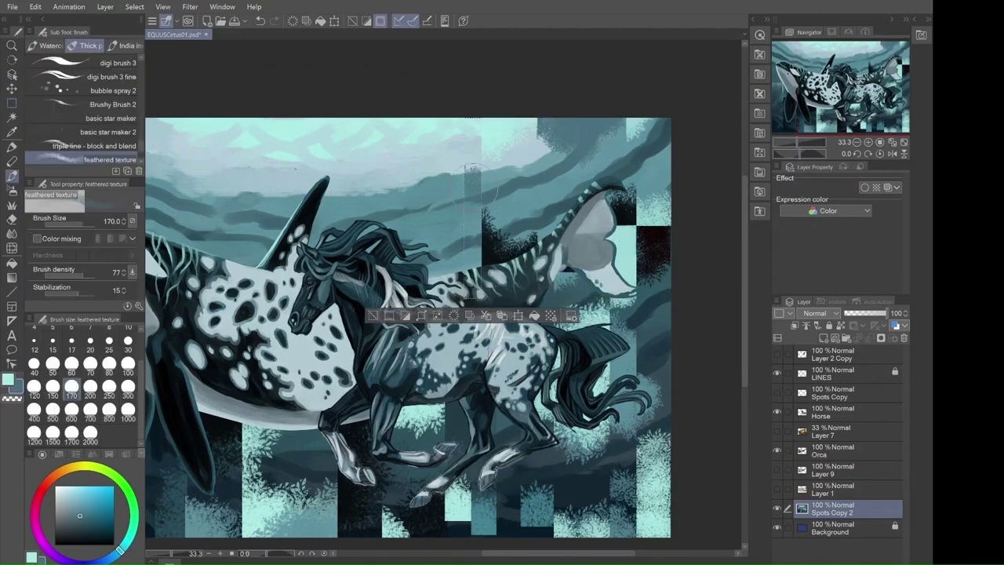
Step: Select a strip of background behind the ends of the horse's mane and paint mint feathered texture in it
key("m")
mouse_move(425, 118)
left_mouse_down()
mouse_move(467, 236)
mouse_move(465, 296)
left_mouse_up()
key("b")
left_click_drag(443, 259, 443, 157)
Step: Select a block of background directly above the horse's mane and add feathered texture inside it
key("m")
left_click_drag(358, 117, 404, 313)
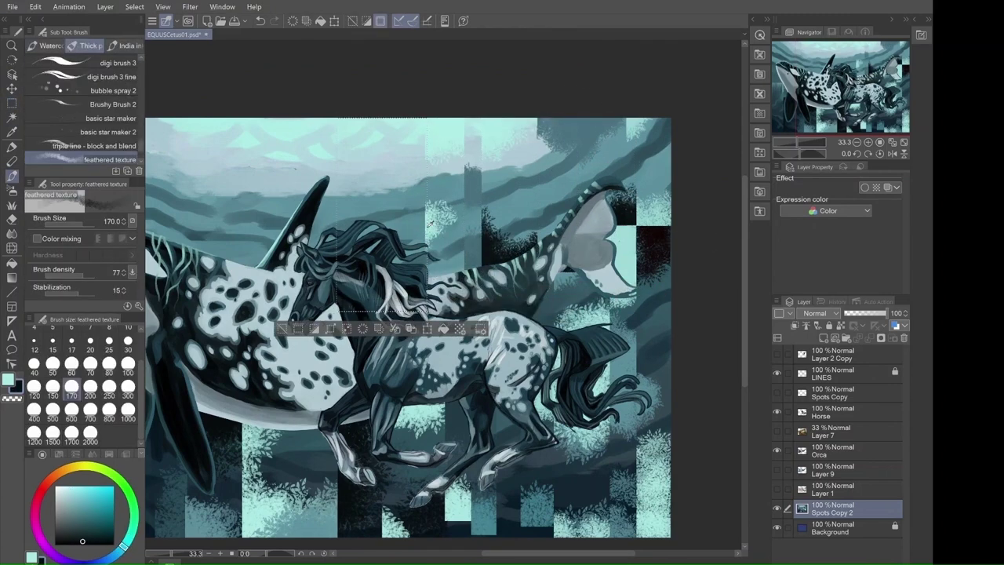
key("b")
left_click_drag(384, 227, 392, 251)
Step: Paint feathered texture in narrow vertical blocks over the waves between the orca's head and dorsal fin
key("m")
left_click_drag(286, 117, 334, 298)
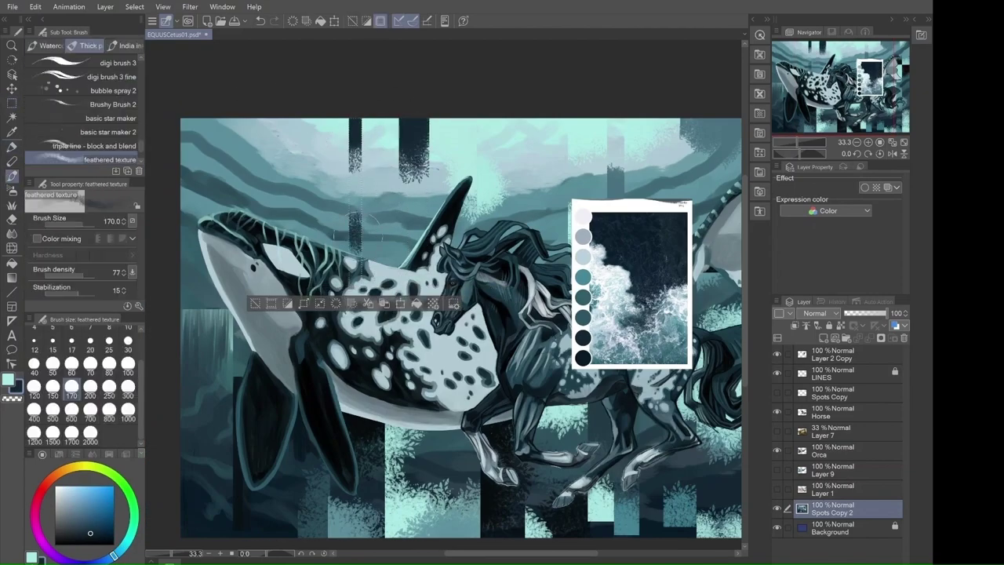
left_click_drag(353, 228, 333, 133)
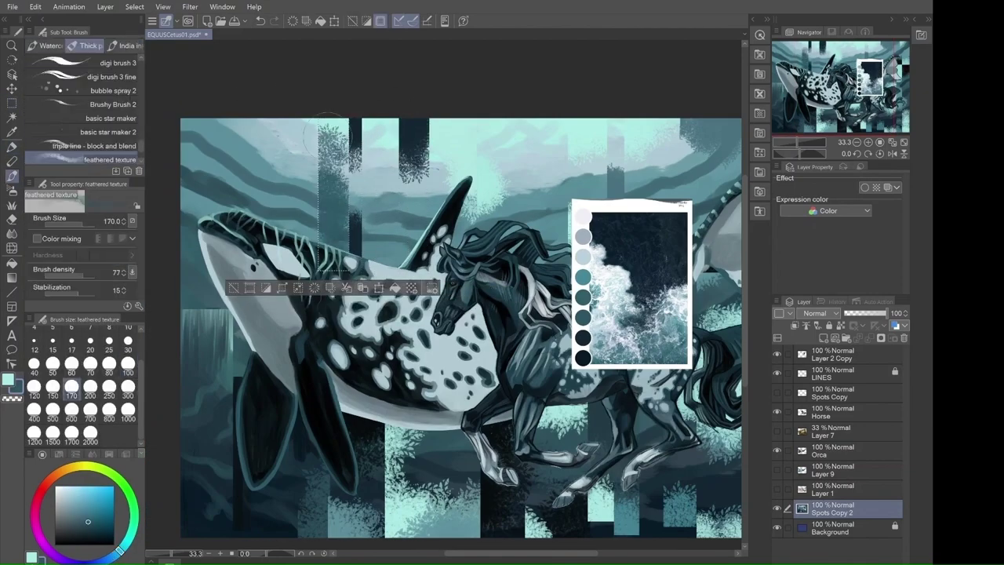
Step: Select a rectangle above the orca's snout and cover the background there with feathered texture
key("m")
left_click_drag(200, 117, 269, 310)
key("b")
left_click_drag(236, 156, 199, 278)
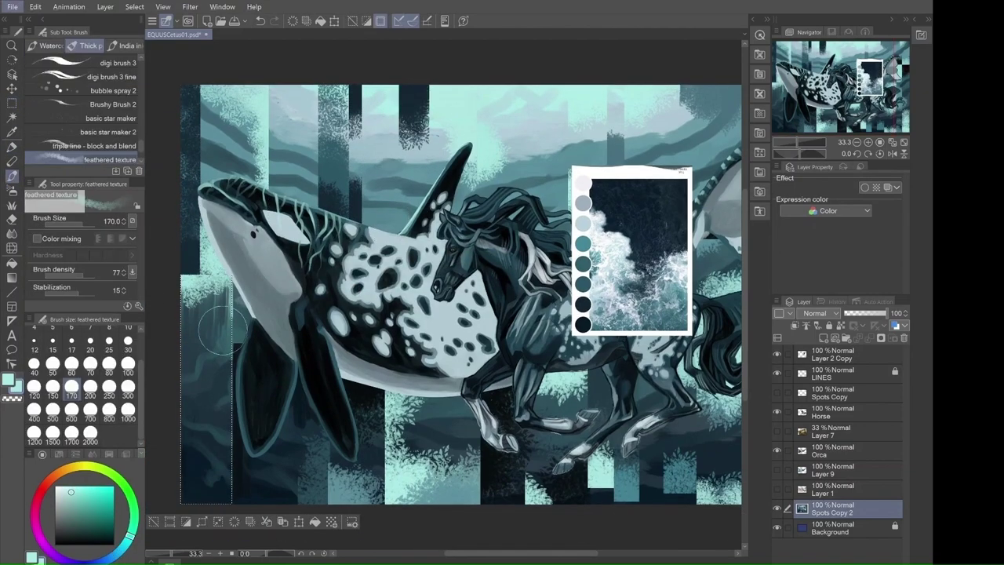
Step: Paint feathered texture in a narrow strip above the back of the orca's head, and clear the selection
key("m")
left_click_drag(286, 85, 319, 243)
key("b")
left_click_drag(302, 87, 298, 149)
key("ctrl+d")
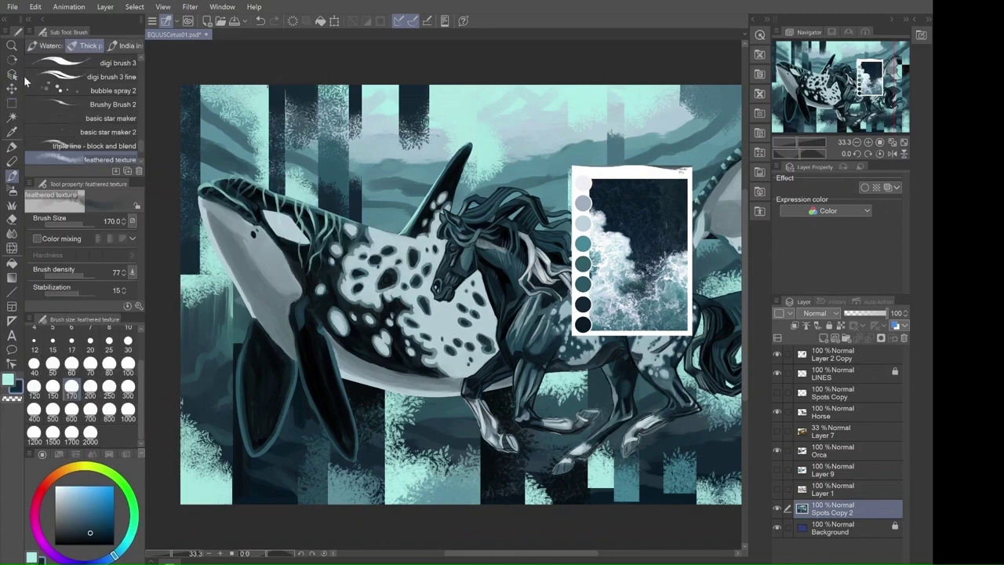
Step: Paint winding strands with the size 170 Oil paint brush over the background above the orca's head and beside its left flipper
key("b")
left_click(392, 184, "alt")
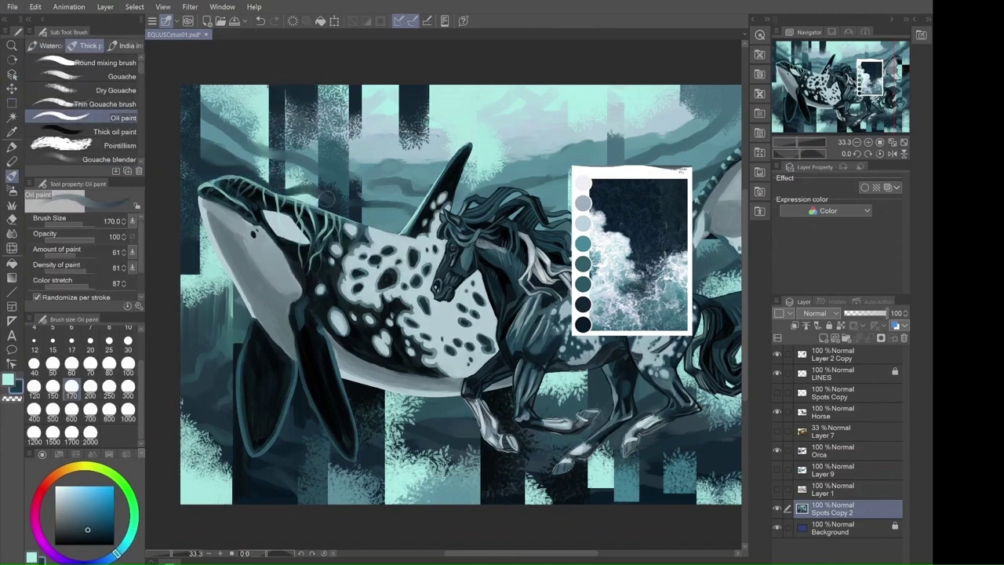
left_click_drag(259, 141, 212, 110)
left_click_drag(235, 314, 229, 351)
left_click_drag(228, 392, 176, 451)
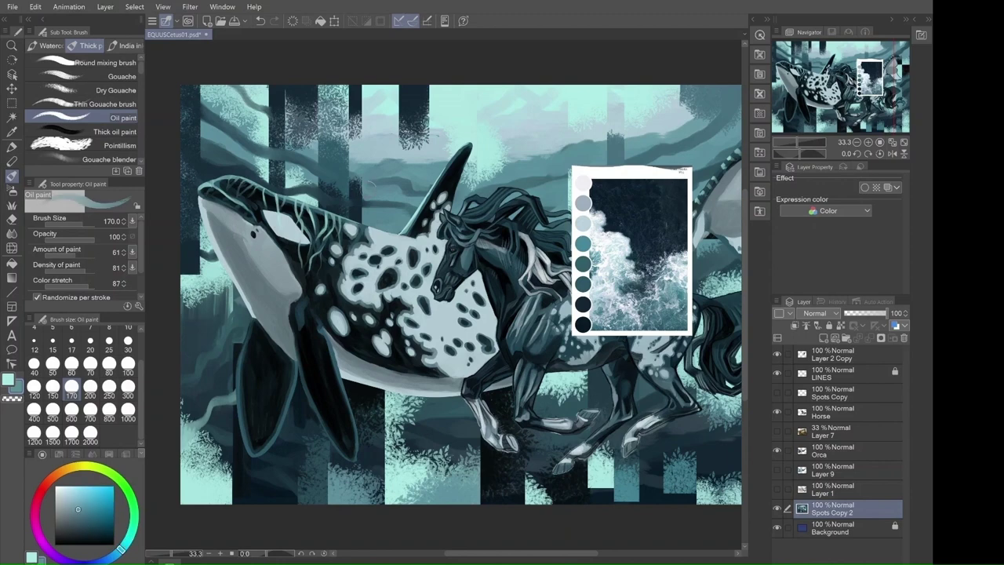
Step: Clear the selection above the orca's back and hide the Layer 2 Copy colour reference covering the horse
left_click_drag(430, 84, 399, 235)
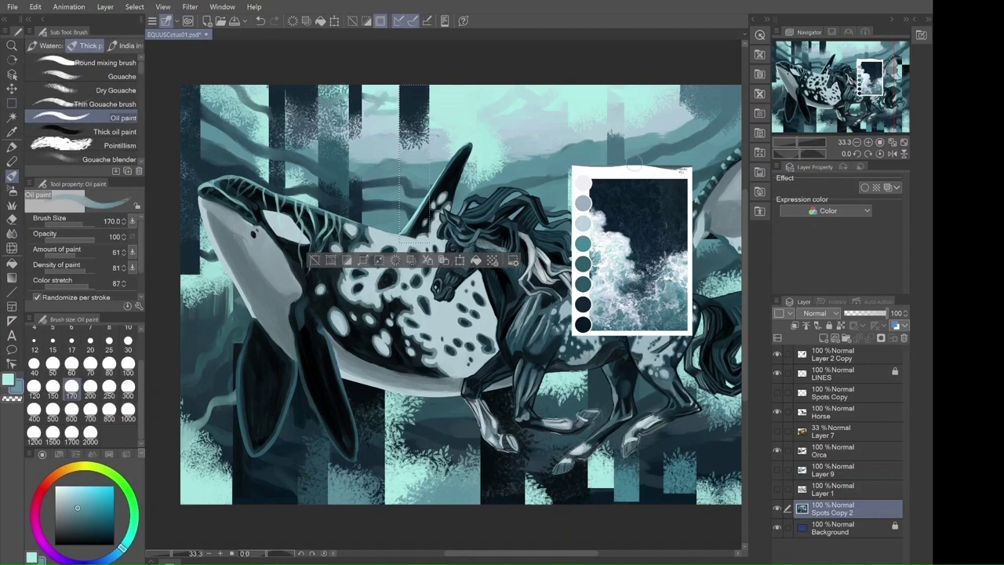
key("ctrl+d")
left_click(776, 354)
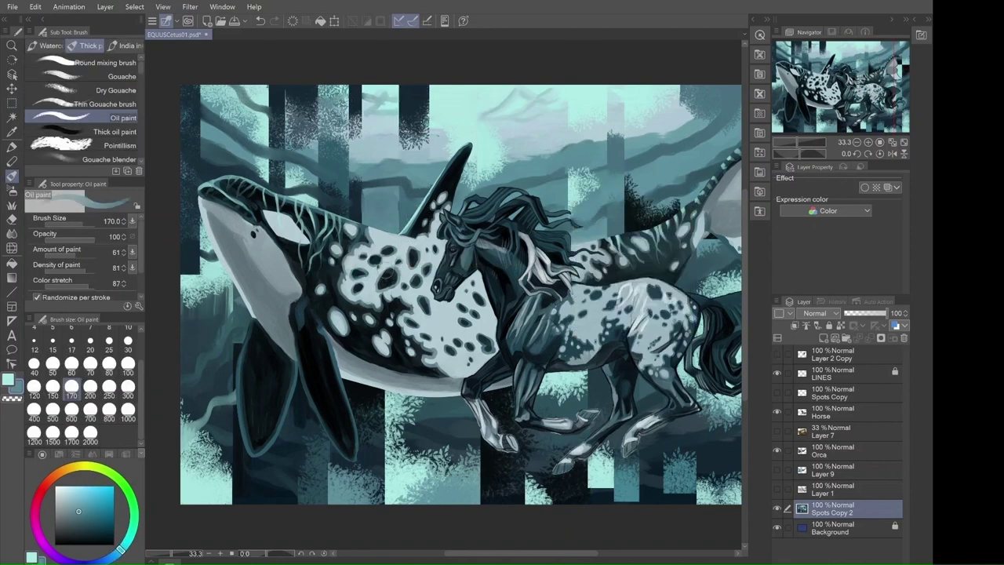
Step: Paint light turquoise wavy strands around the orca's tail and along the lower background beneath the horse, using Oil paint at size 120
key("bracketright")
left_click_drag(688, 292, 544, 248)
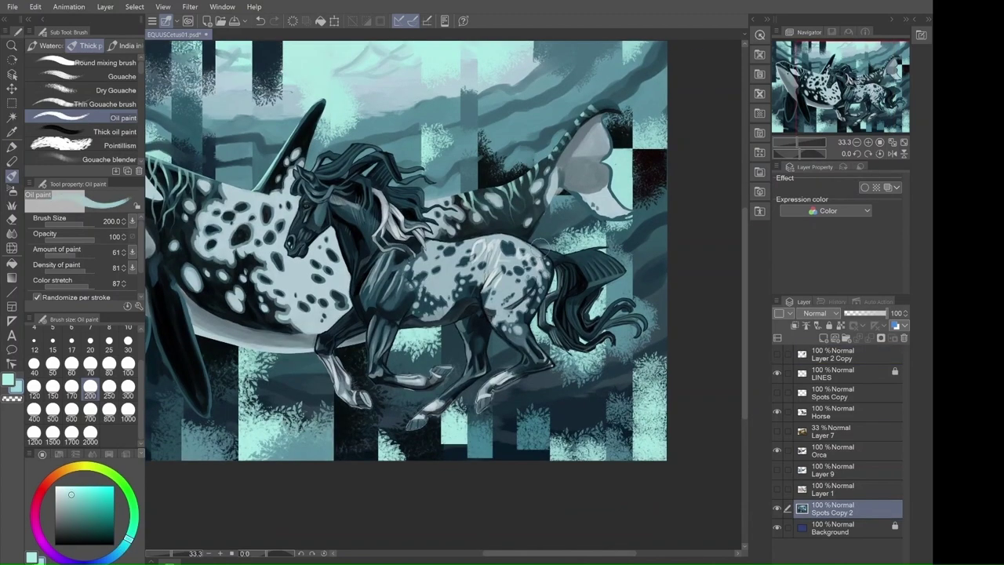
left_click(833, 412)
key("bracketleft")
key("bracketleft")
key("bracketleft")
left_click_drag(605, 248, 667, 228)
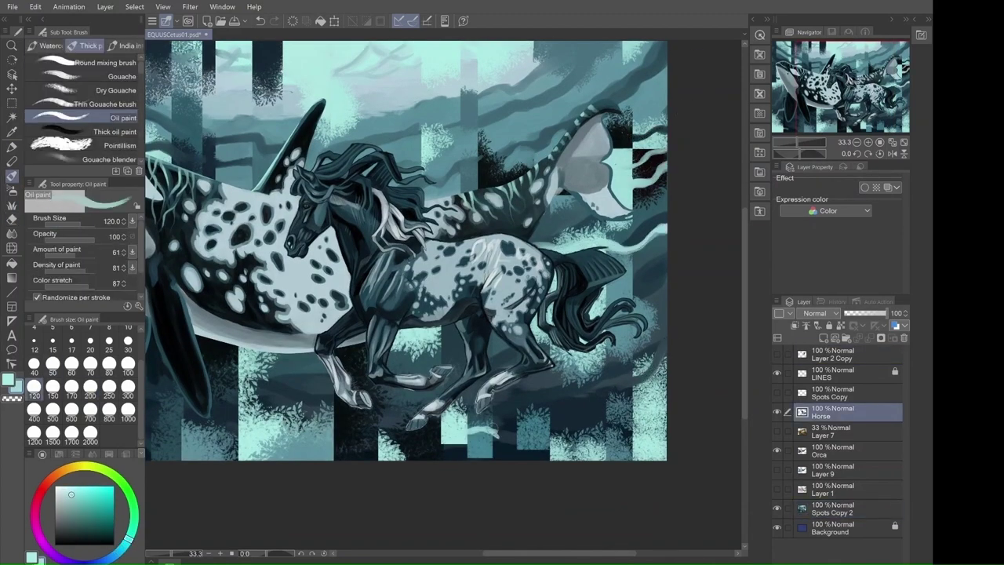
left_click_drag(469, 436, 667, 423)
key("bracketleft")
key("bracketleft")
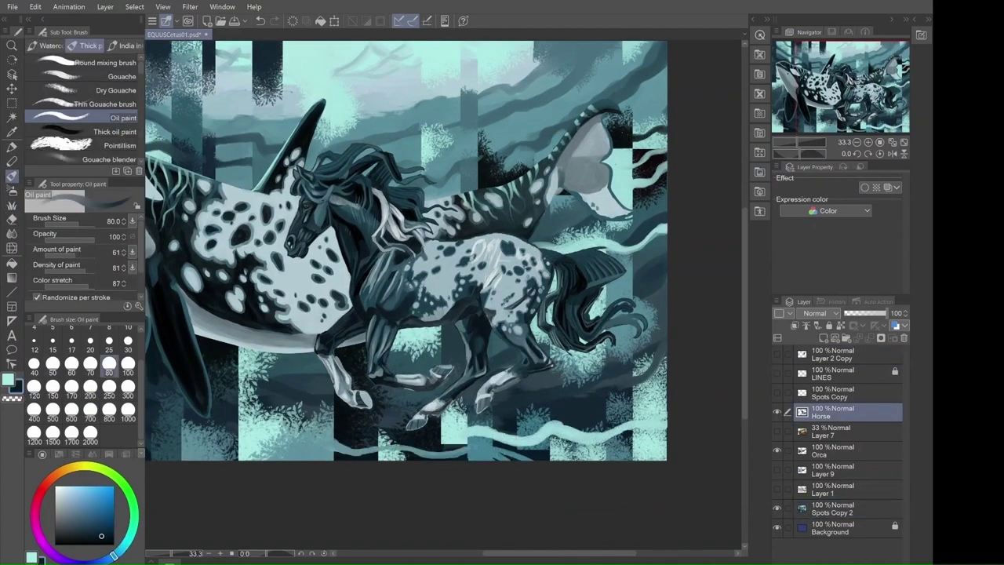
Step: Add a light wavy strand on the Spots Copy 2 layer beside the orca's left flipper, using Oil paint at size 80
left_click(833, 508)
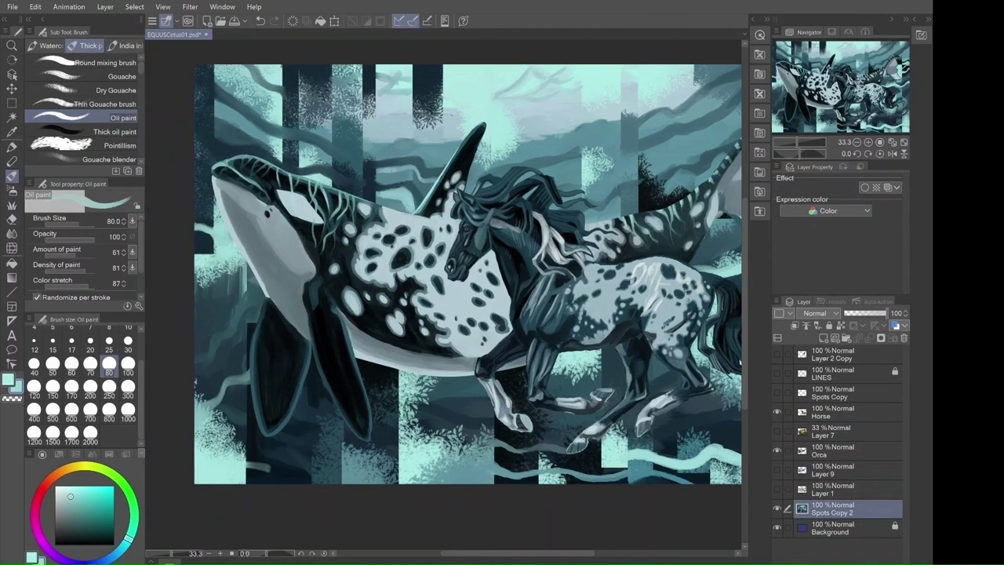
left_click_drag(197, 404, 243, 376)
left_click(214, 340, "alt")
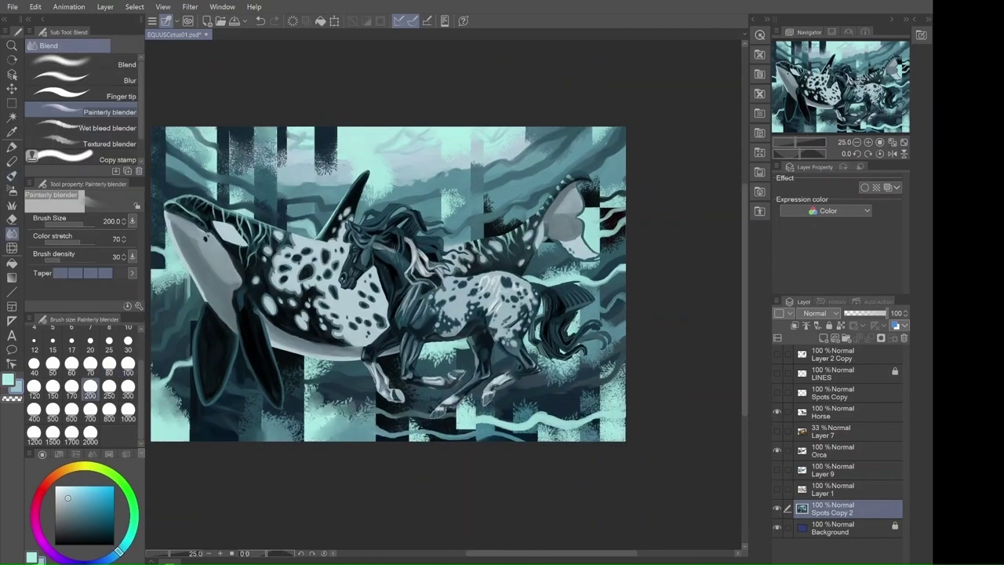
Step: Pick up a pale colour with the Oil paint brush and paint over the orca's white eye patch
key("b")
left_click(380, 163, "alt")
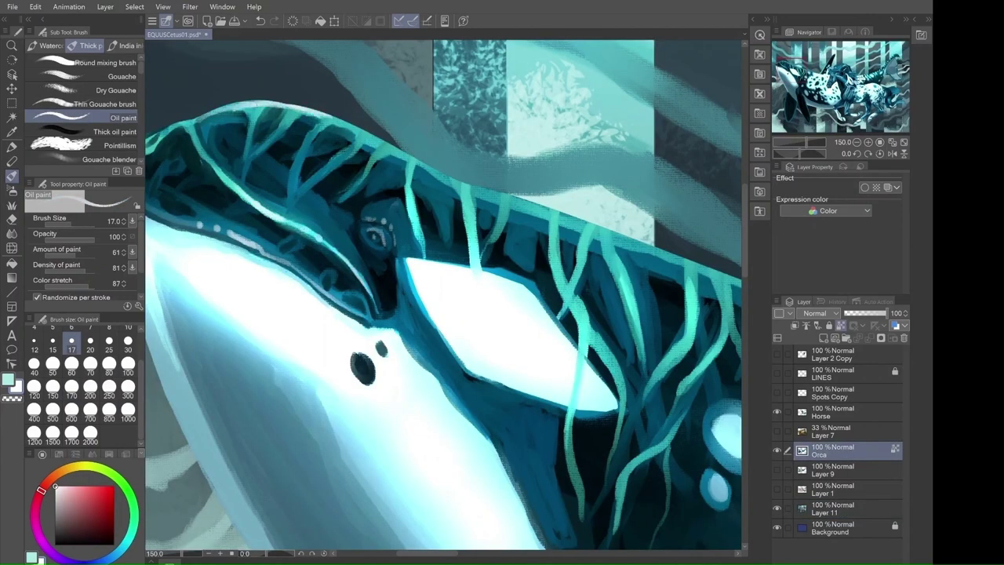
left_click_drag(443, 298, 687, 328)
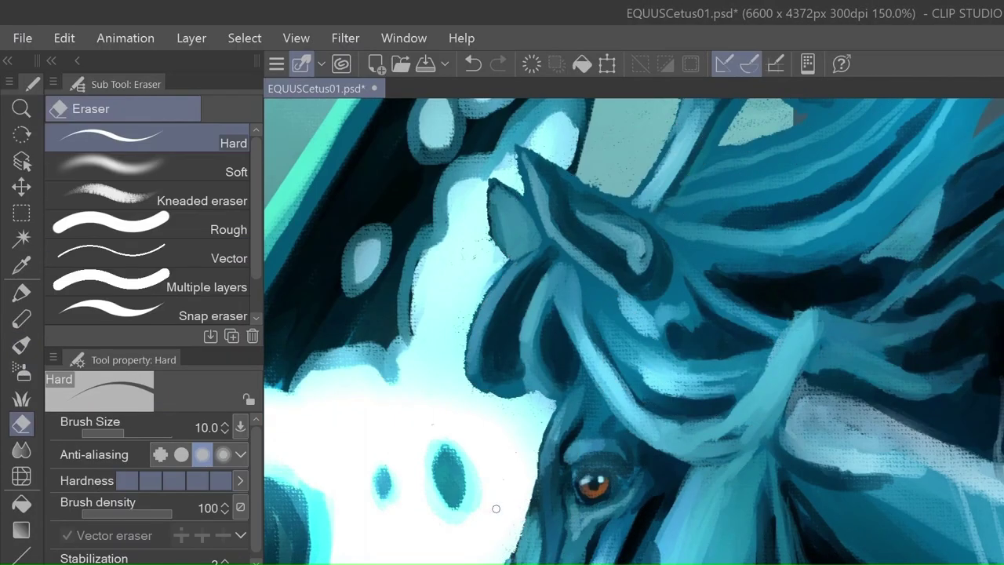
Step: Clean the horse's edges with the Hard eraser at size 15, and refine its face, ears and forelock with Oil paint
key("bracketright")
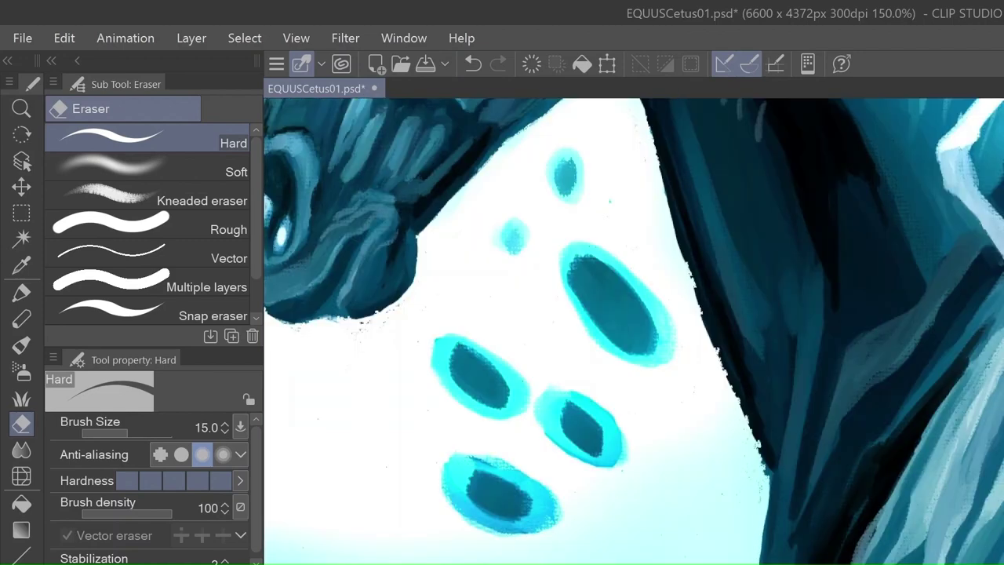
key("b")
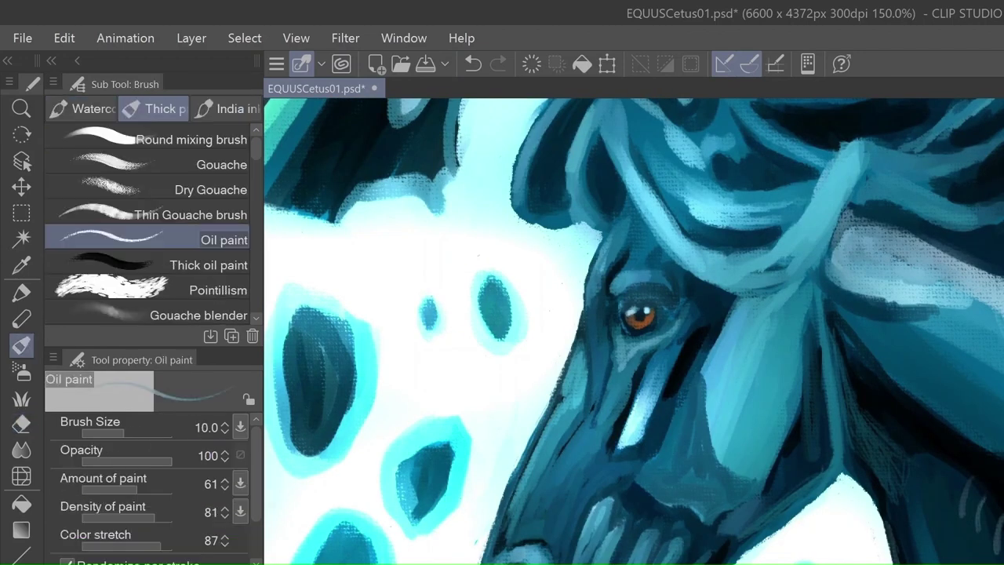
mouse_move(520, 439)
left_mouse_down()
mouse_move(549, 408)
mouse_move(603, 513)
left_mouse_up()
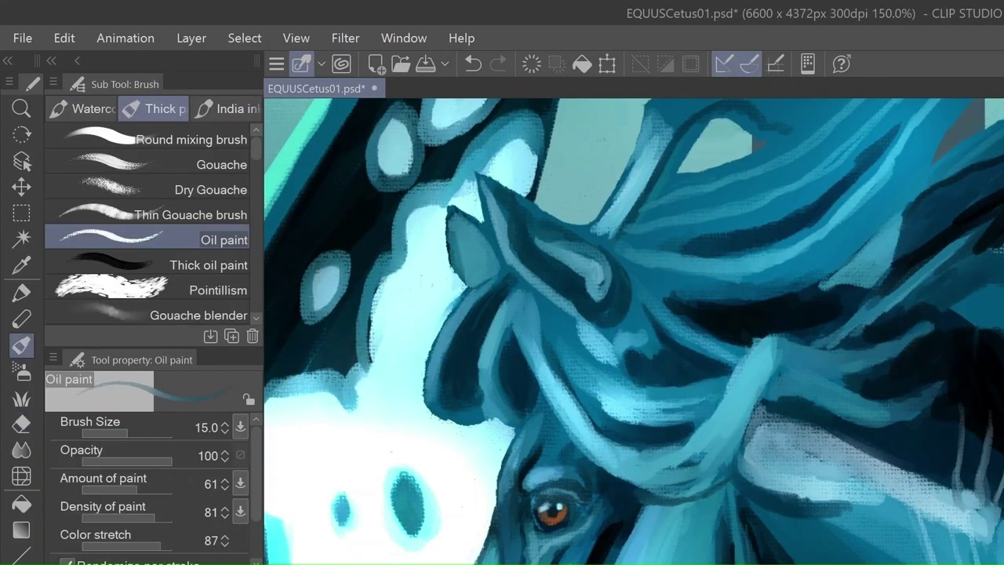
left_click_drag(494, 345, 431, 368)
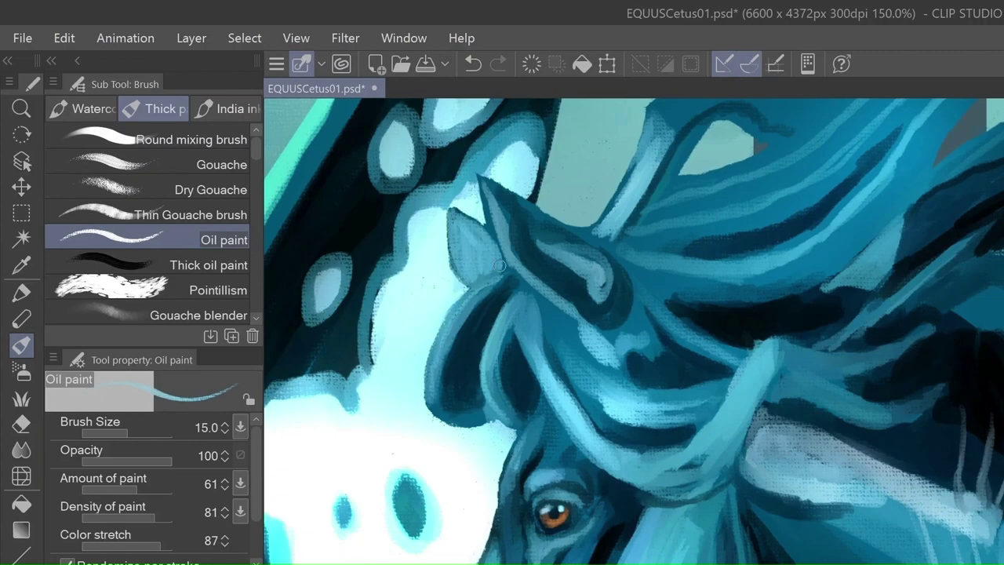
left_click_drag(470, 298, 450, 402)
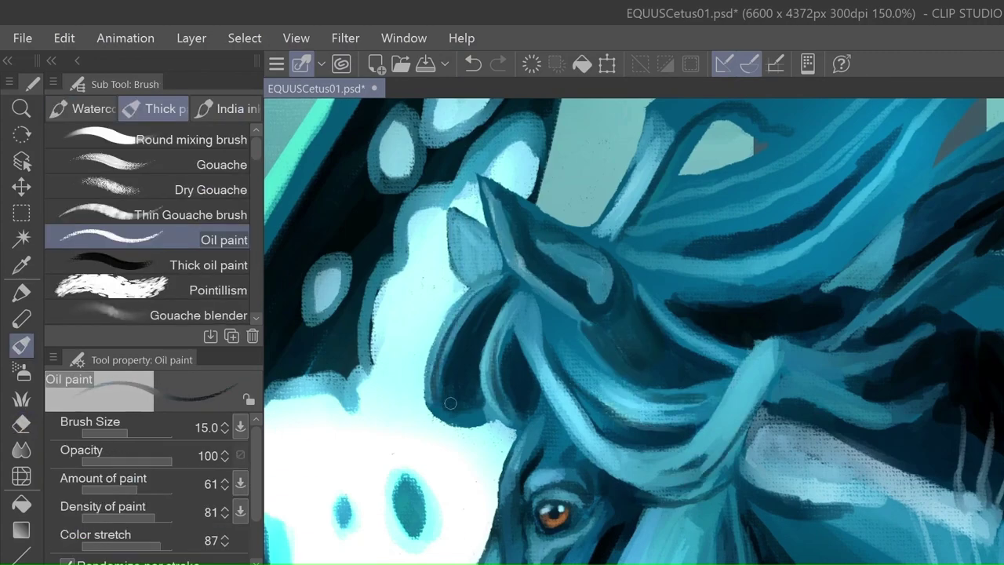
Step: Blend the forelock strands below the horse's ear and the pale highlight across its upper neck with size 15 Oil paint
left_click_drag(561, 337, 674, 423)
left_click_drag(749, 415, 981, 501)
left_click_drag(854, 376, 980, 431)
Step: Clean up around the curled mane lock above the horse's ear and blend the shadow at its tip into the mane
scroll(634, 331, "up", 2)
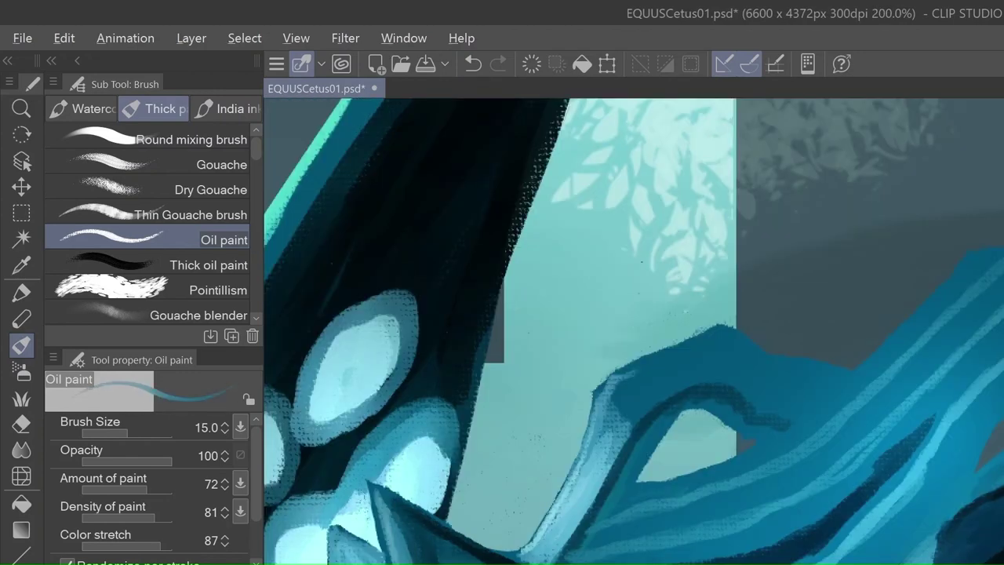
key("e")
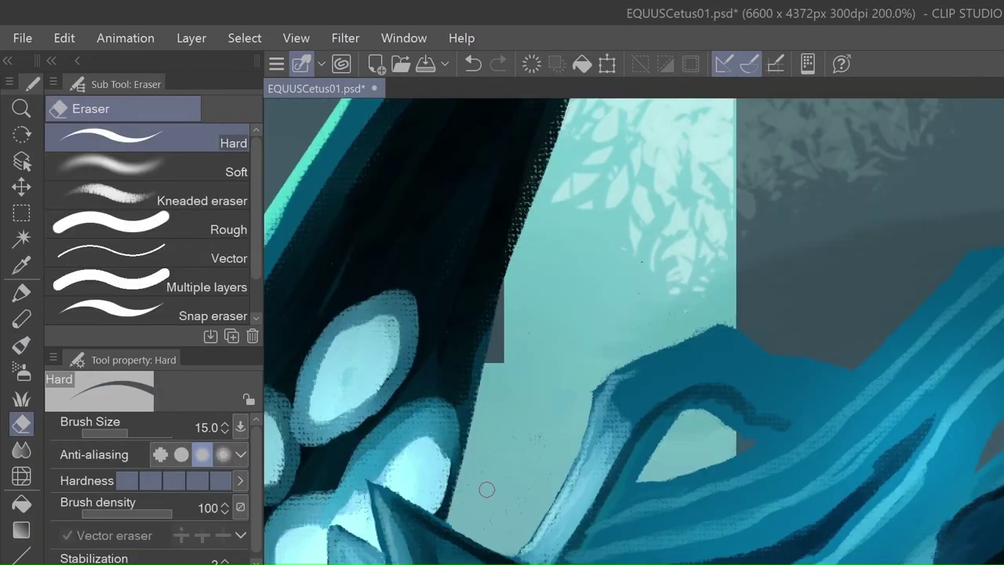
key("b")
left_click_drag(831, 389, 697, 402)
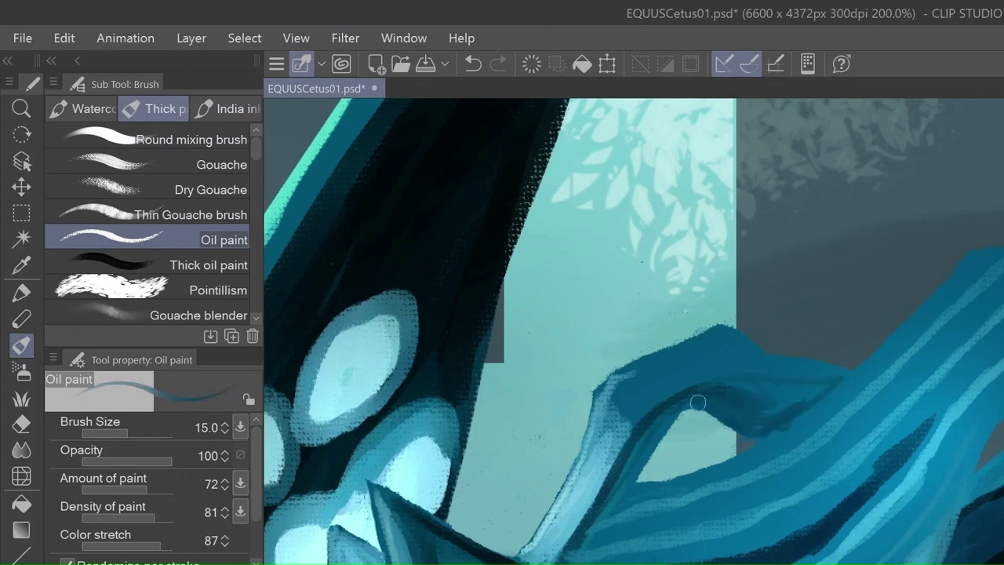
Step: Paint lighter blue highlights along the stem and upper edge of the curled lock and over the neighbouring mane strands
left_click_drag(526, 548, 584, 436)
left_click_drag(980, 353, 839, 501)
left_click_drag(933, 439, 792, 561)
mouse_move(595, 533)
left_mouse_down()
mouse_move(692, 401)
mouse_move(584, 439)
left_mouse_up()
left_click_drag(603, 361, 753, 331)
left_click_drag(839, 369, 572, 471)
left_click_drag(972, 447, 784, 549)
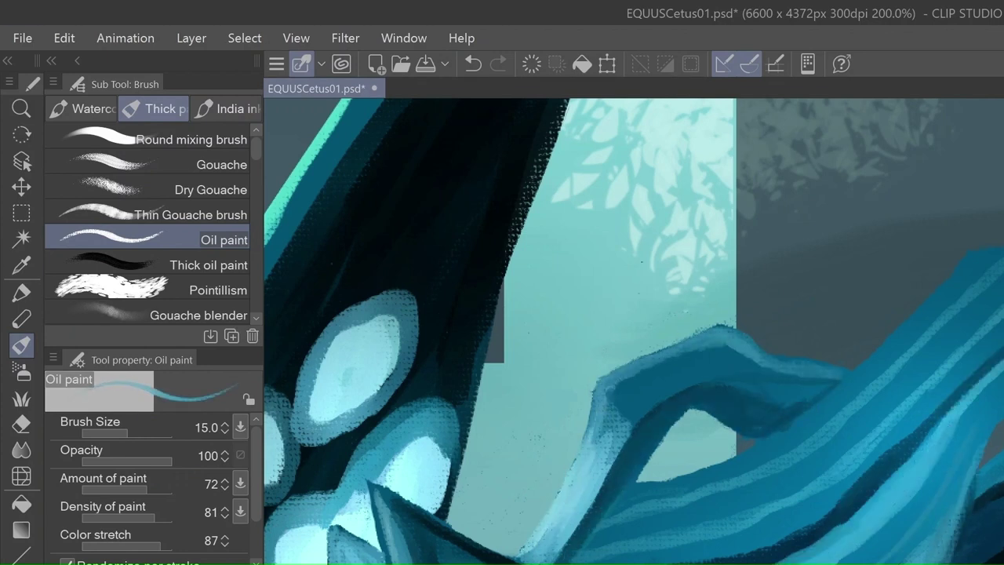
Step: Deepen the dark shadow on the underside of the curled lock and define the mane strands beside it
left_click_drag(831, 408, 682, 404)
left_click_drag(831, 384, 729, 435)
left_click_drag(901, 439, 839, 502)
left_click_drag(980, 541, 717, 497)
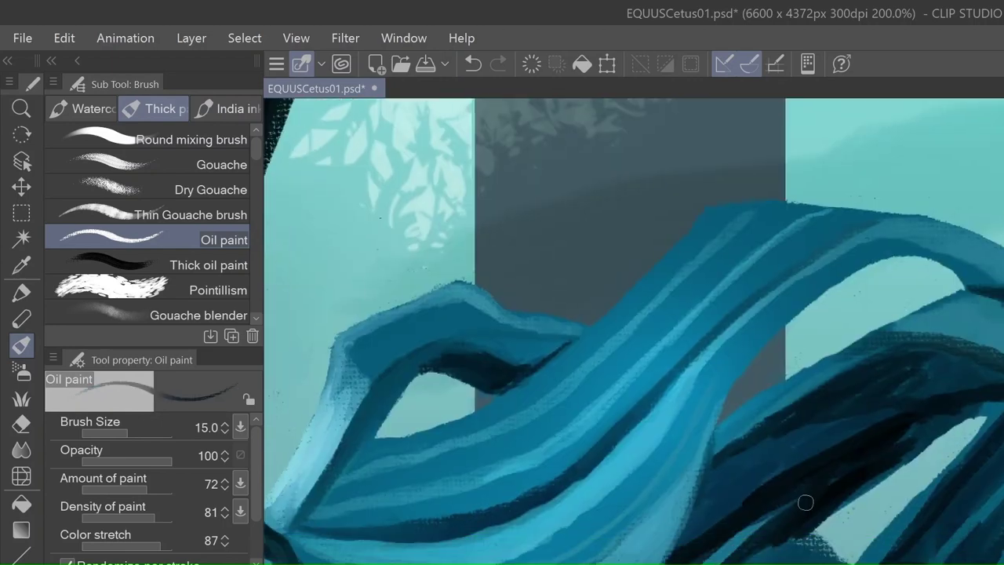
Step: Rework the arched mane locks behind the curl with dark inner shadows and smoother teal upper edges
left_click_drag(805, 501, 436, 459)
left_click_drag(784, 392, 831, 561)
left_click_drag(847, 440, 886, 557)
mouse_move(831, 337)
left_mouse_down()
mouse_move(823, 506)
mouse_move(560, 525)
left_mouse_up()
mouse_move(769, 392)
left_mouse_down()
mouse_move(726, 423)
mouse_move(517, 403)
left_mouse_up()
mouse_move(831, 361)
left_mouse_down()
mouse_move(835, 371)
mouse_move(802, 307)
left_mouse_up()
mouse_move(784, 228)
left_mouse_down()
mouse_move(959, 196)
mouse_move(739, 267)
left_mouse_up()
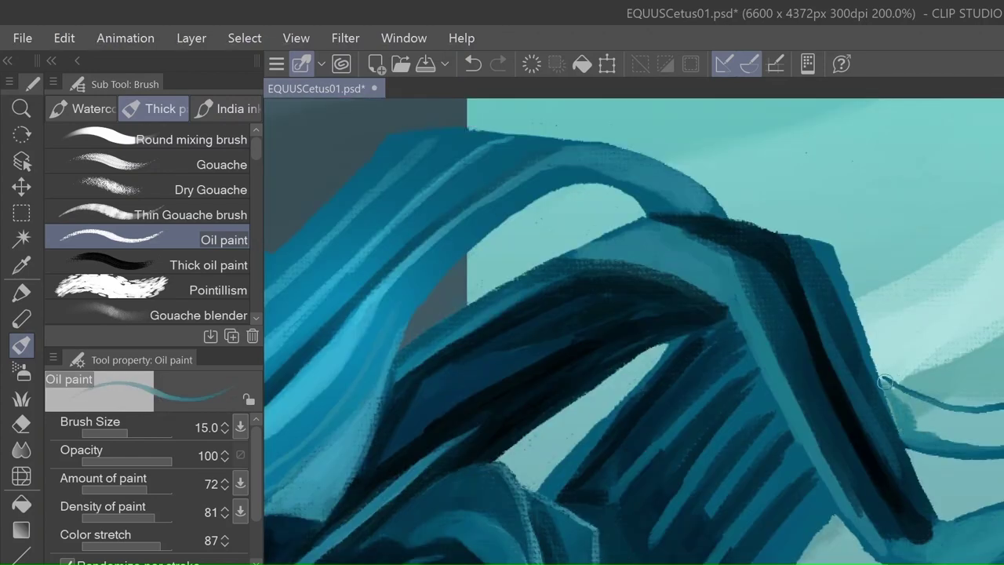
Step: Fill in the thin strands trailing off the outer mane lock and refine the striped hair beneath the arch
left_click_drag(884, 382, 996, 433)
left_click_drag(964, 518, 894, 557)
left_click_drag(658, 369, 549, 490)
left_click_drag(816, 345, 745, 475)
left_click_drag(832, 486, 824, 515)
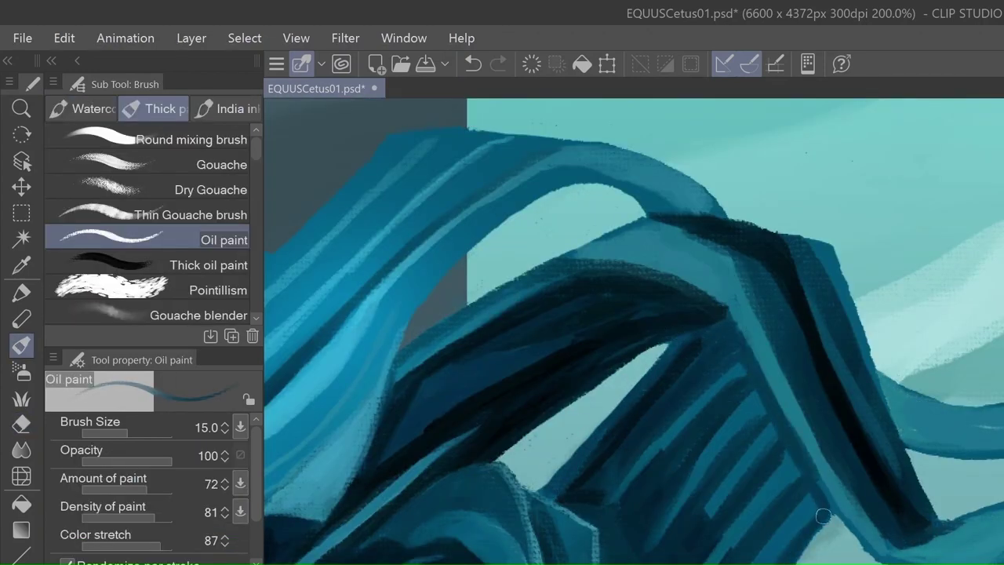
Step: Blend the striped mane section, adding teal strokes along the overlapping locks and the trailing strand
left_click_drag(690, 400, 548, 494)
left_click_drag(847, 188, 706, 329)
left_click_drag(894, 415, 1000, 450)
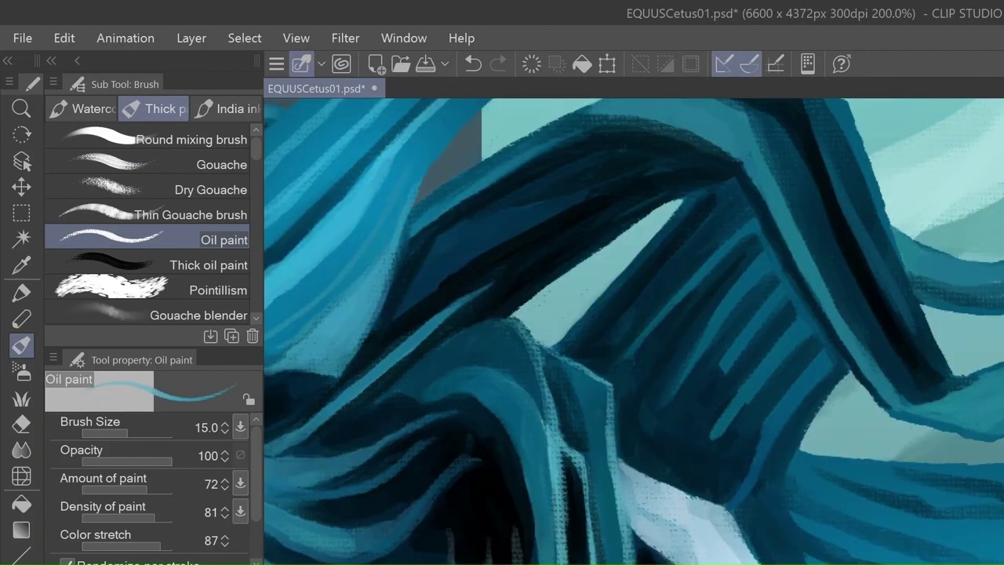
left_click_drag(706, 329, 376, 298)
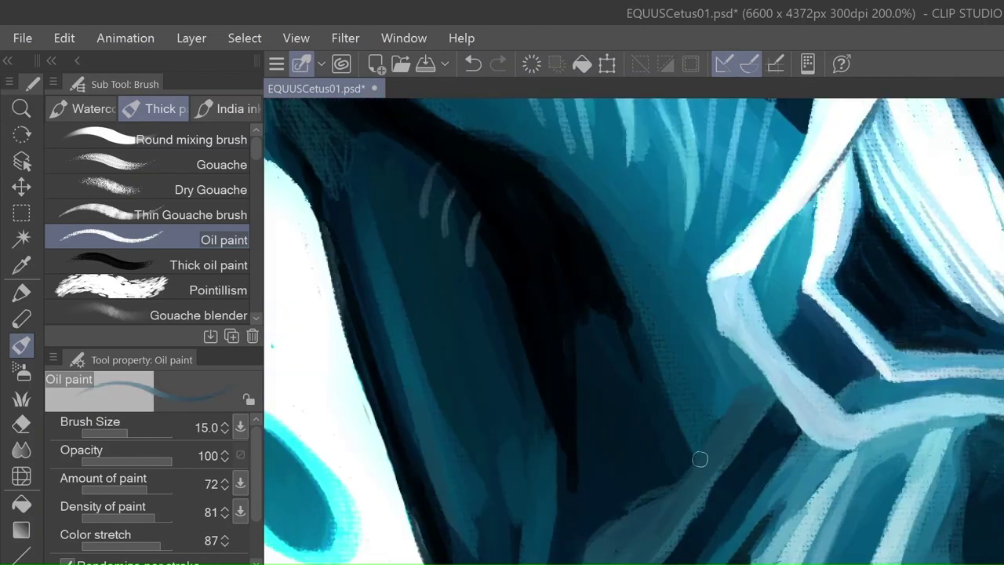
Step: Clean up and repaint the scribbled area where the horse's throat meets its neck, alternating eraser and Oil paint
key("e")
key("b")
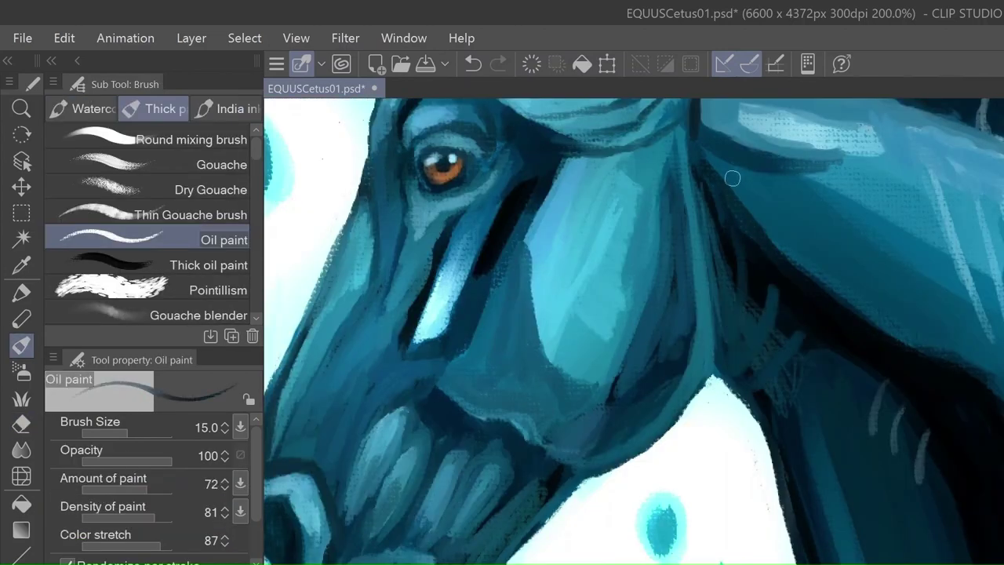
key("e")
key("b")
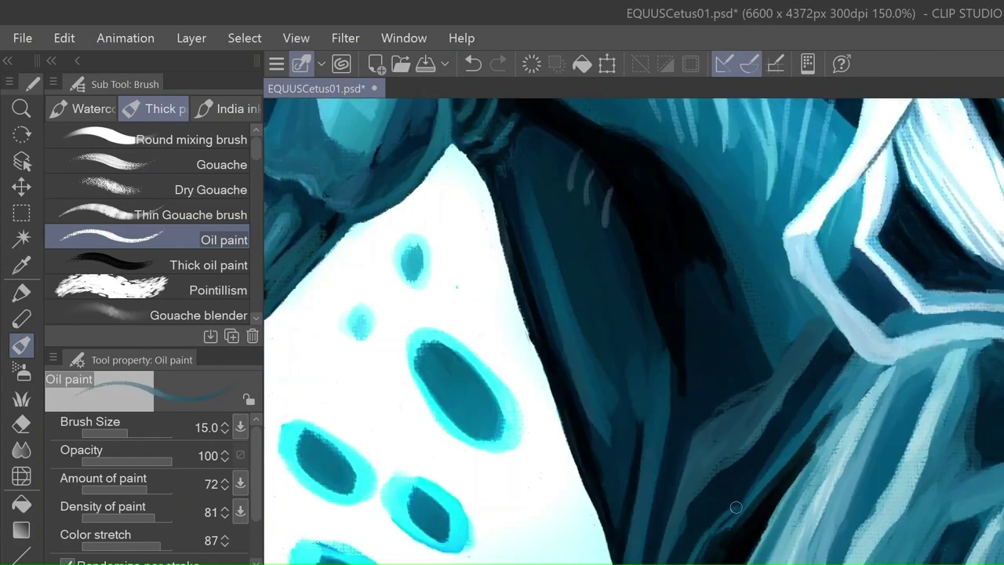
Step: Blend the greyish diagonal band between the horse's chest and shoulder into the surrounding dark teal
mouse_move(795, 350)
left_mouse_down()
mouse_move(813, 347)
mouse_move(800, 470)
left_mouse_up()
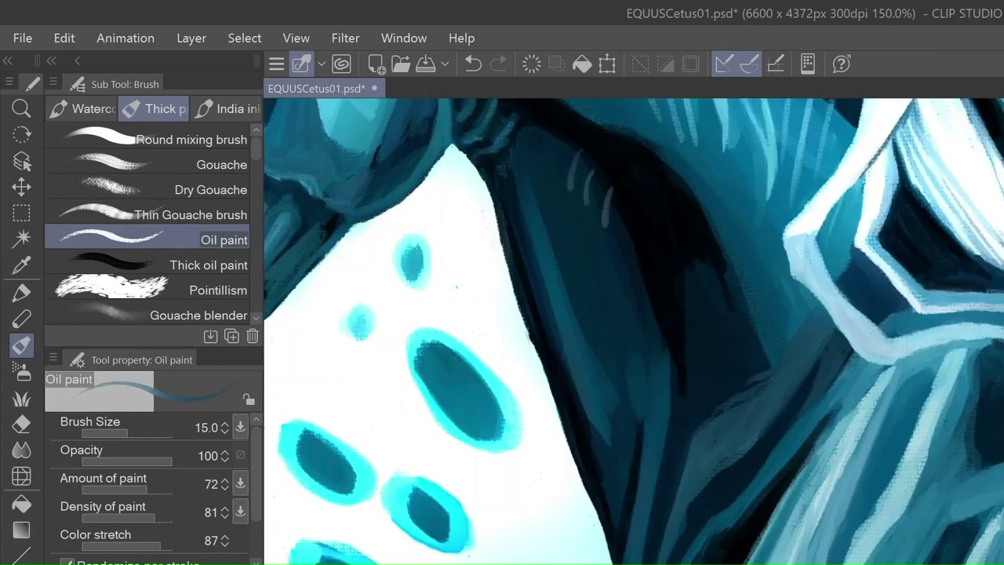
left_click_drag(870, 376, 821, 543)
mouse_move(974, 357)
left_mouse_down()
mouse_move(969, 439)
mouse_move(771, 431)
left_mouse_up()
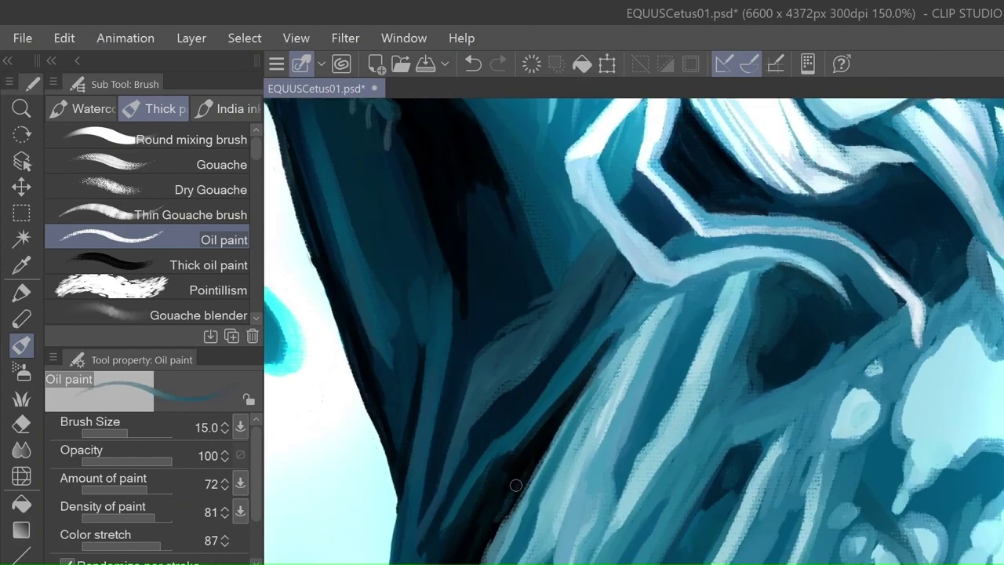
Step: Smooth the horse's shoulder muscle strokes and repaint the edges of the pale spots and patch beside them
left_click_drag(870, 369, 784, 462)
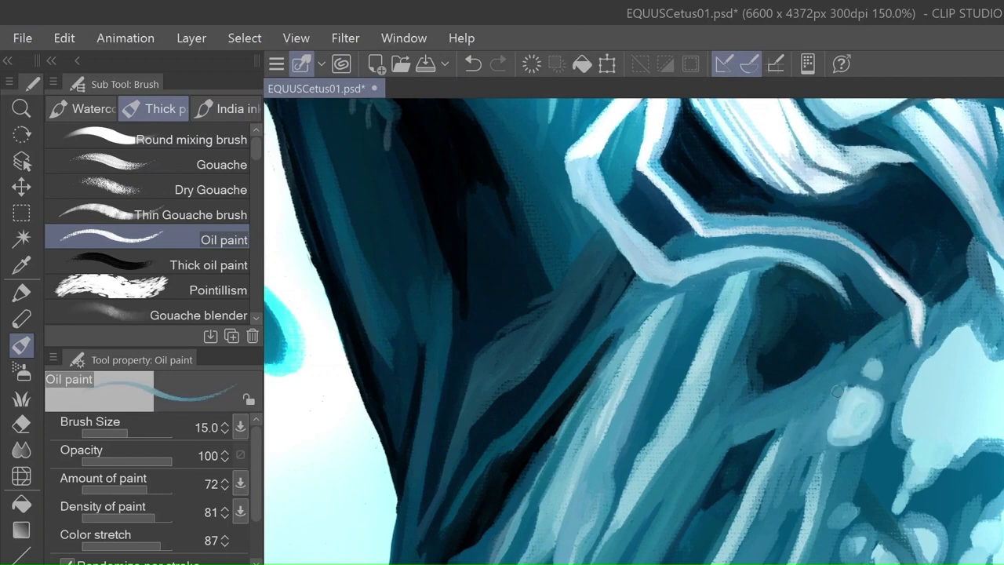
left_click_drag(714, 298, 706, 427)
left_click_drag(784, 462, 782, 377)
left_click_drag(717, 510, 776, 439)
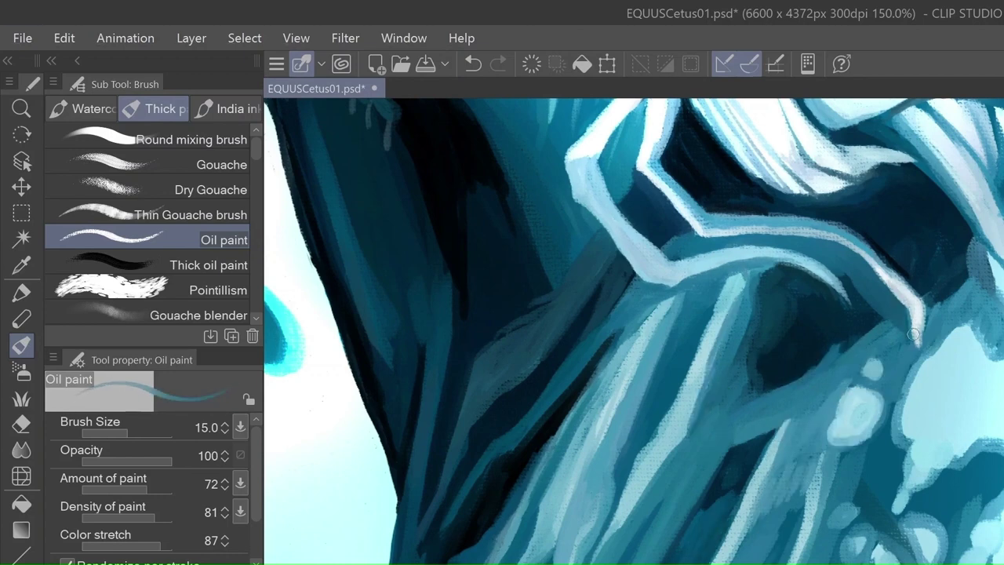
left_click_drag(846, 541, 897, 392)
mouse_move(925, 353)
left_mouse_down()
mouse_move(899, 453)
mouse_move(854, 545)
left_mouse_up()
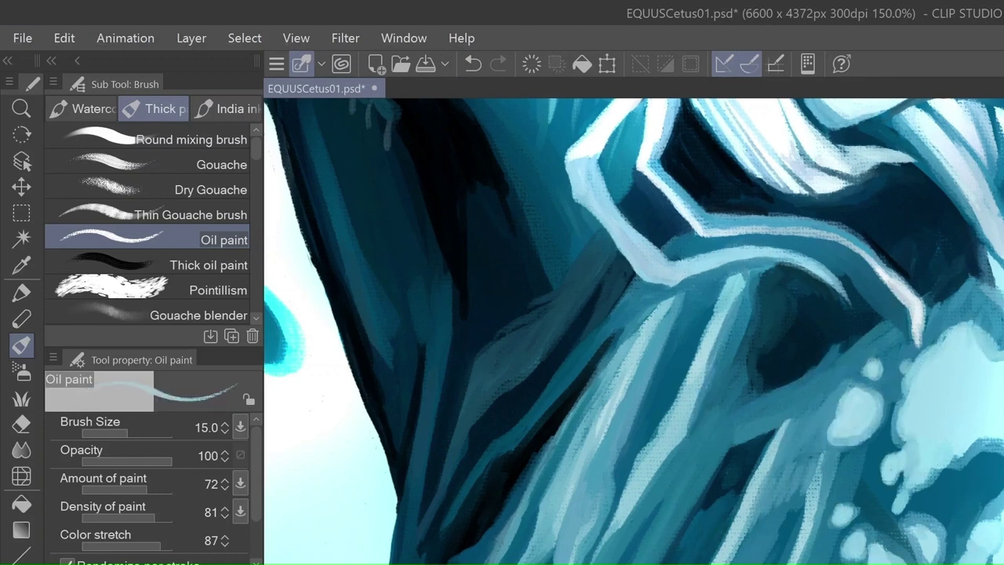
Step: Paint teal transitions and light highlights where the horse's forelegs meet the dark shadow beneath its chest
scroll(610, 410, "down", 4)
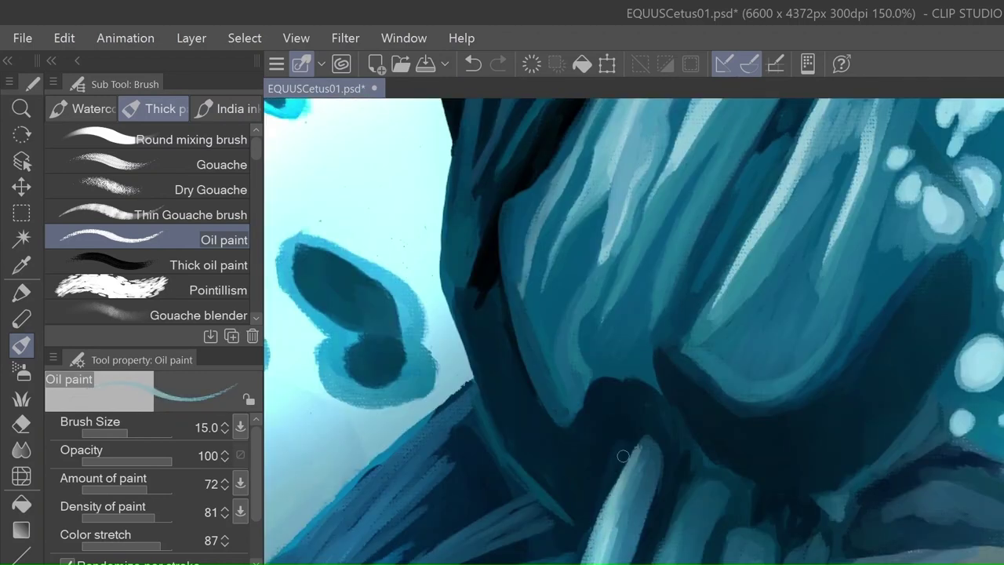
left_click_drag(801, 549, 763, 494)
left_click_drag(668, 558, 680, 487)
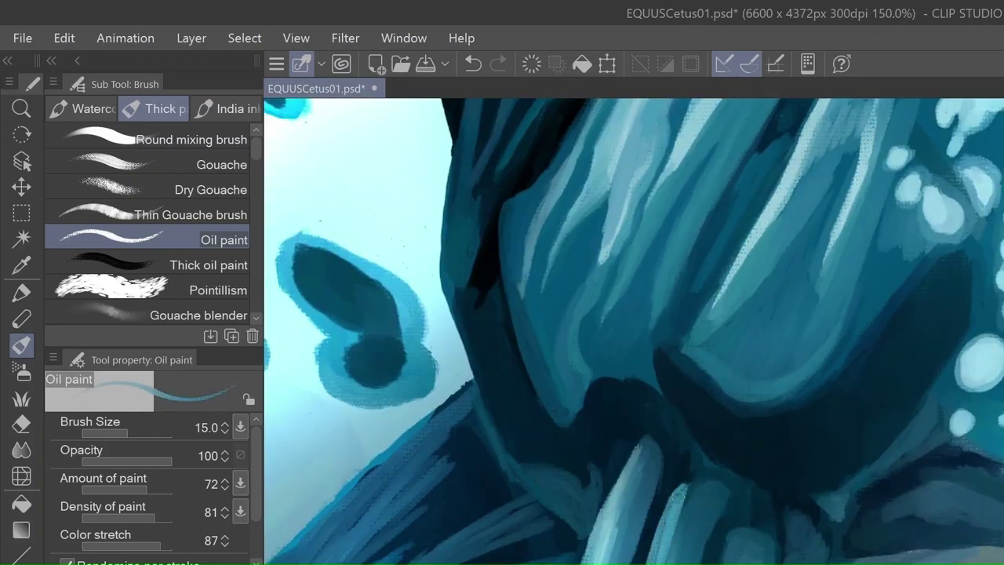
left_click_drag(674, 541, 686, 484)
left_click_drag(627, 329, 588, 364)
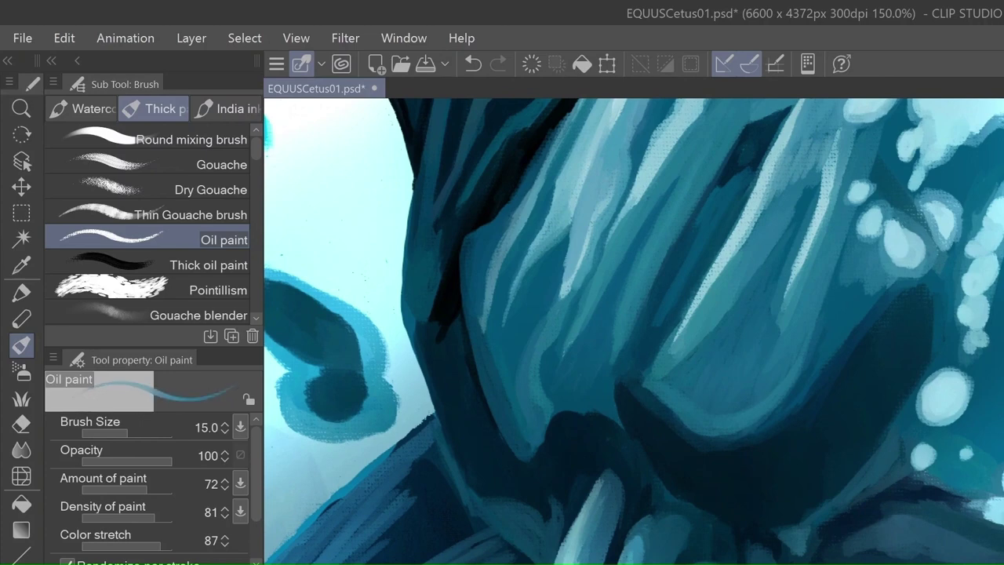
Step: Paint a teal outline along the folded foreleg's rear edge and the upper edge of its horizontal cannon
left_click_drag(801, 559, 769, 553)
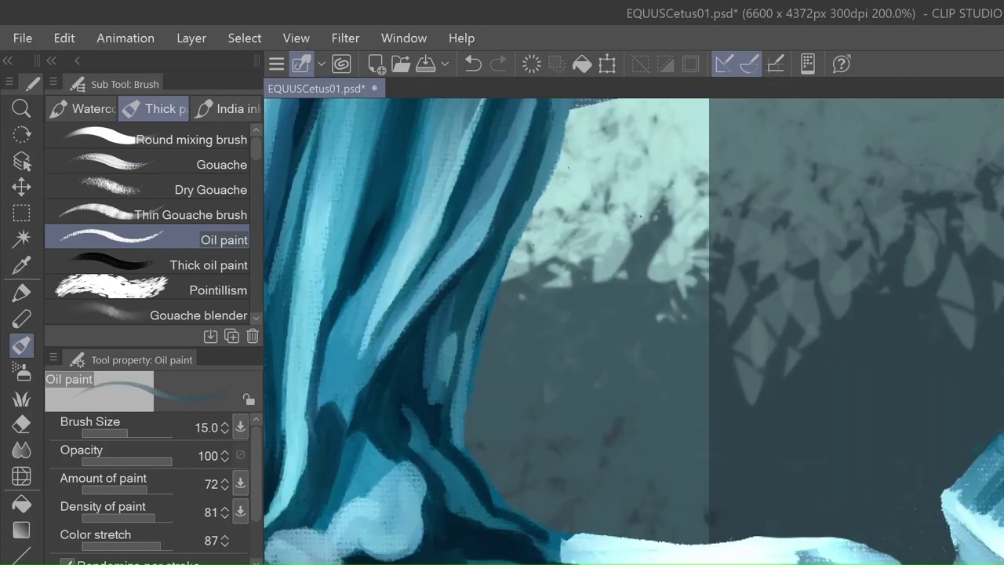
mouse_move(532, 557)
left_mouse_down()
mouse_move(561, 539)
mouse_move(902, 535)
left_mouse_up()
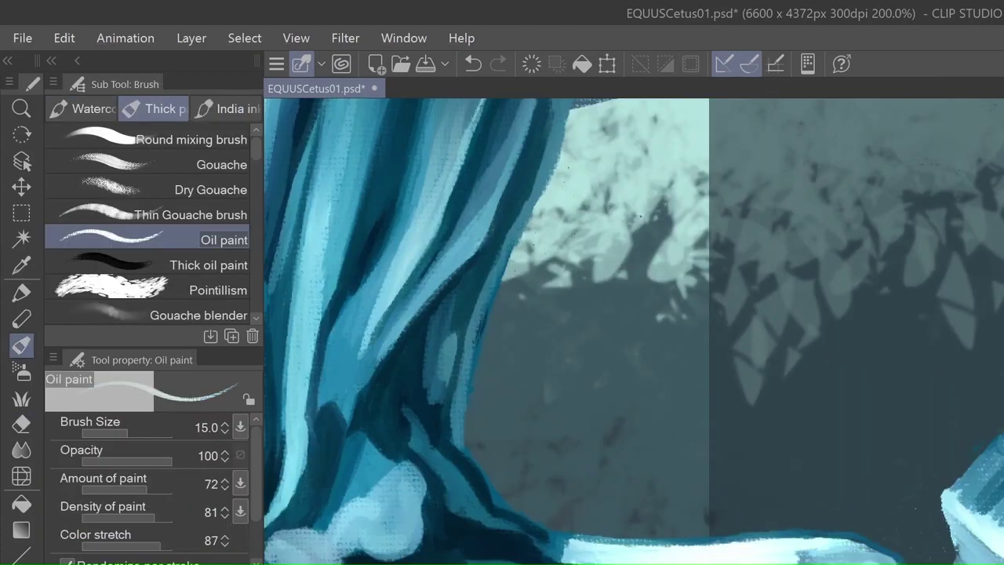
left_click(397, 369, "alt")
key("e")
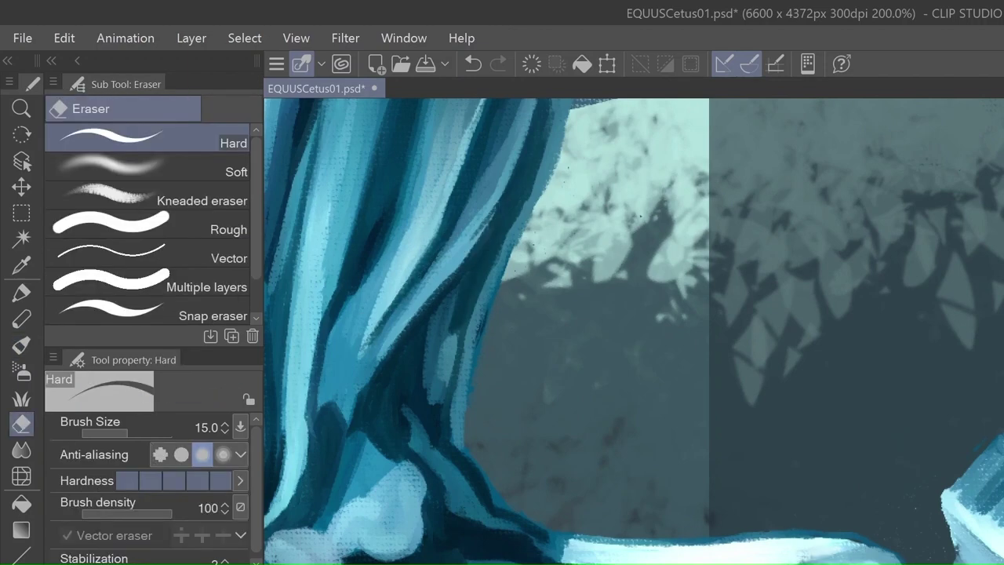
key("b")
key("ctrl+z")
scroll(633, 331, "up", 2)
scroll(634, 331, "down", 2)
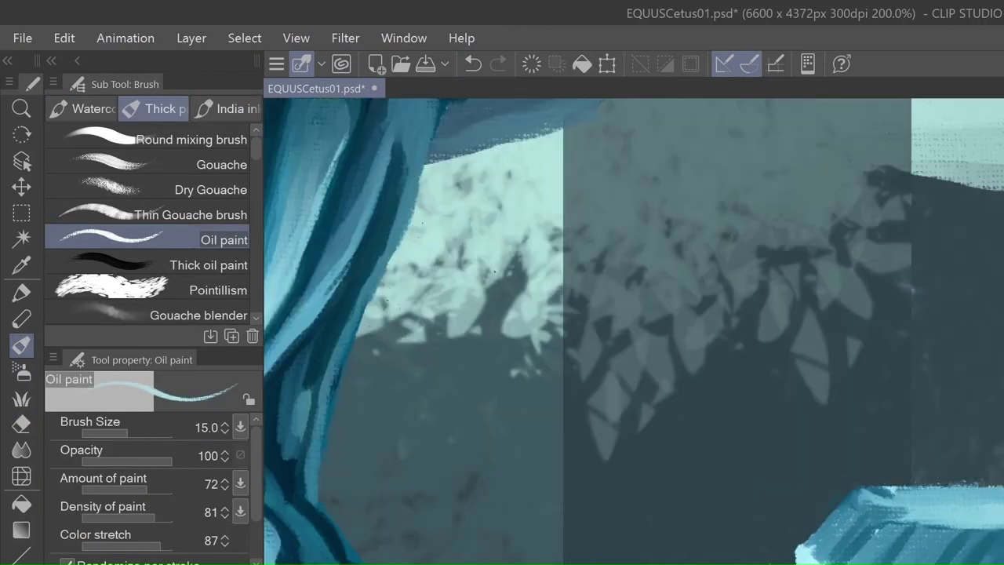
Step: Paint the raised front hoof's underside with a dark recessed sole, teal ridges and a lighter blue wall
left_click_drag(877, 510, 832, 560)
left_click_drag(854, 514, 812, 562)
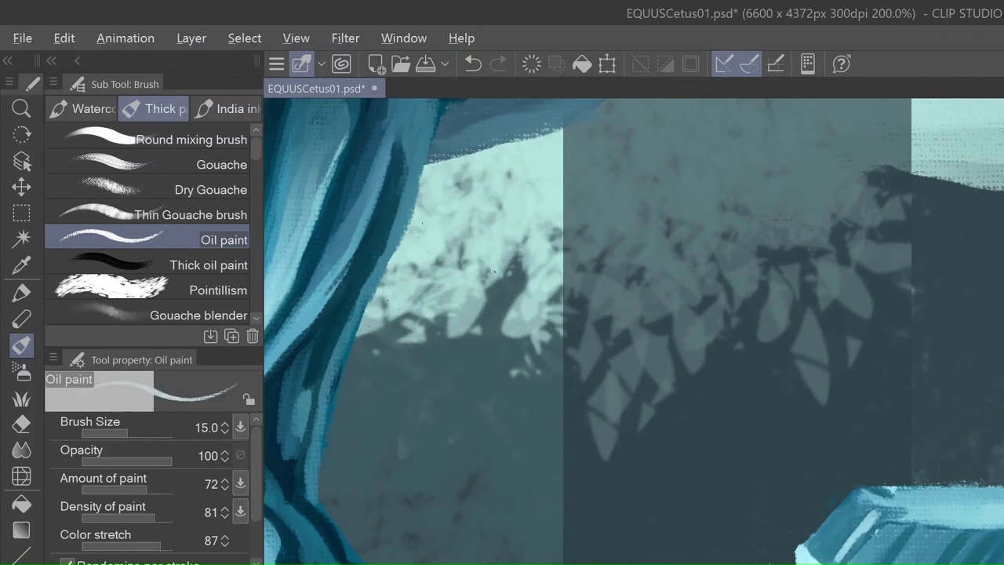
left_click_drag(996, 492, 855, 494)
mouse_move(995, 527)
left_mouse_down()
mouse_move(890, 530)
mouse_move(862, 562)
left_mouse_up()
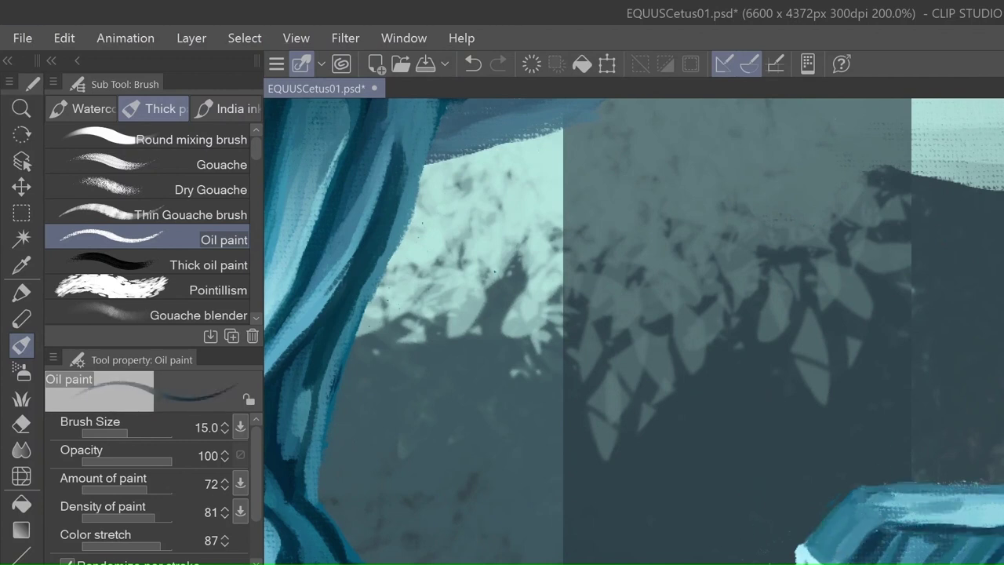
mouse_move(933, 534)
left_mouse_down()
mouse_move(902, 561)
mouse_move(854, 561)
left_mouse_up()
left_click_drag(957, 509, 886, 519)
Step: Clean up the raised hoof's contour and paint a pale rim along it, alternating eraser and Oil paint
key("e")
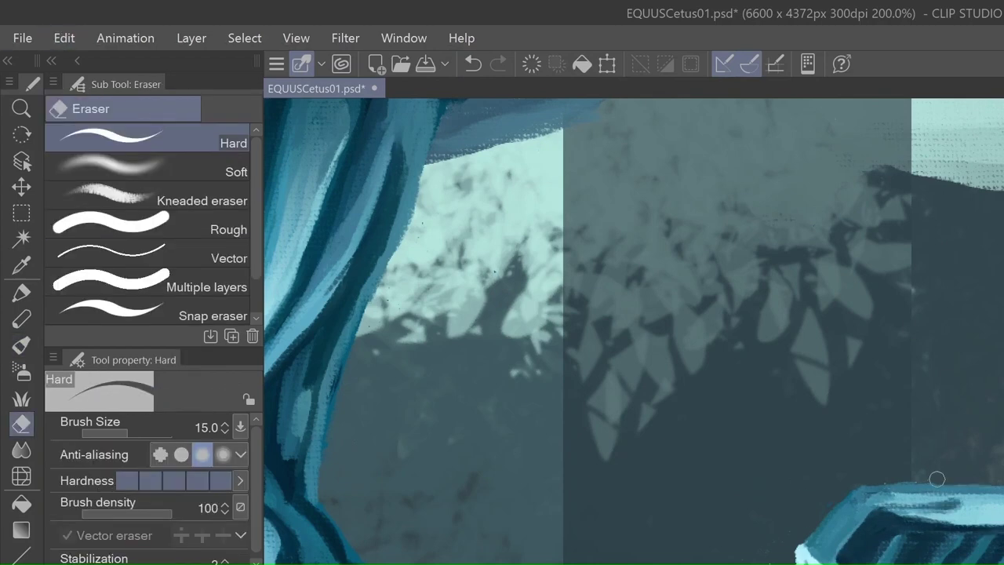
key("alt")
key("b")
key("e")
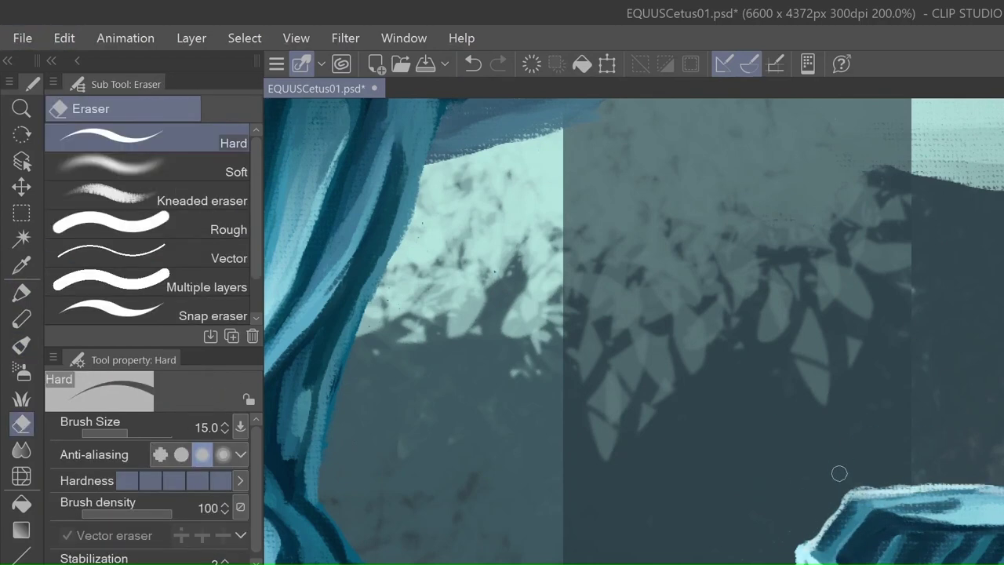
key("b")
scroll(884, 486, "up", 2)
scroll(884, 486, "down", 3)
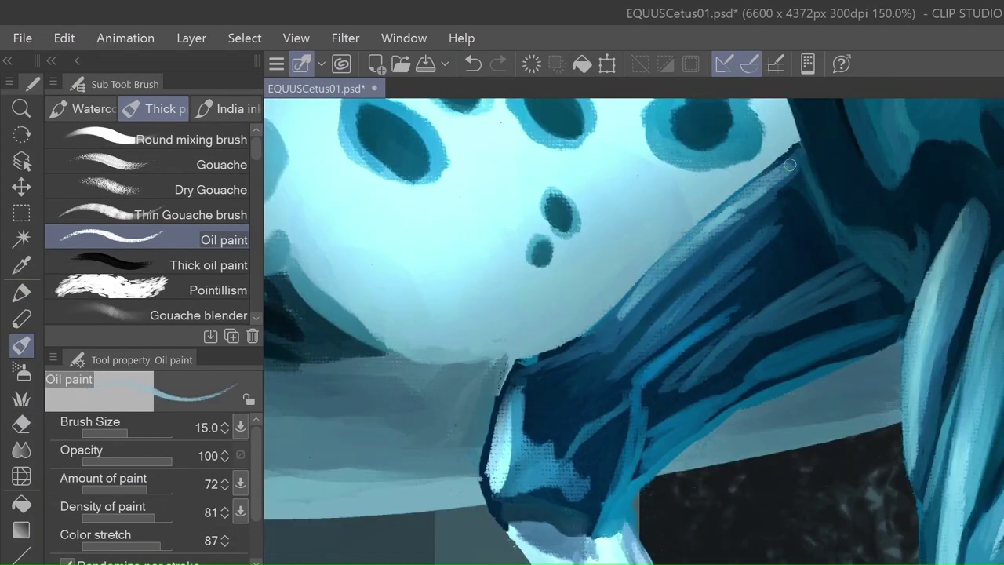
Step: Paint pale rim highlights along the extended foreleg's upper edge and down the front of its knee, and save the file
left_click_drag(794, 149, 600, 323)
scroll(674, 250, "down", 3)
mouse_move(694, 224)
left_mouse_down()
mouse_move(655, 266)
mouse_move(514, 367)
left_mouse_up()
scroll(674, 251, "up", 3)
left_click_drag(499, 362, 478, 508)
mouse_move(589, 345)
left_mouse_down()
mouse_move(514, 363)
mouse_move(481, 468)
left_mouse_up()
left_click_drag(511, 401, 496, 445)
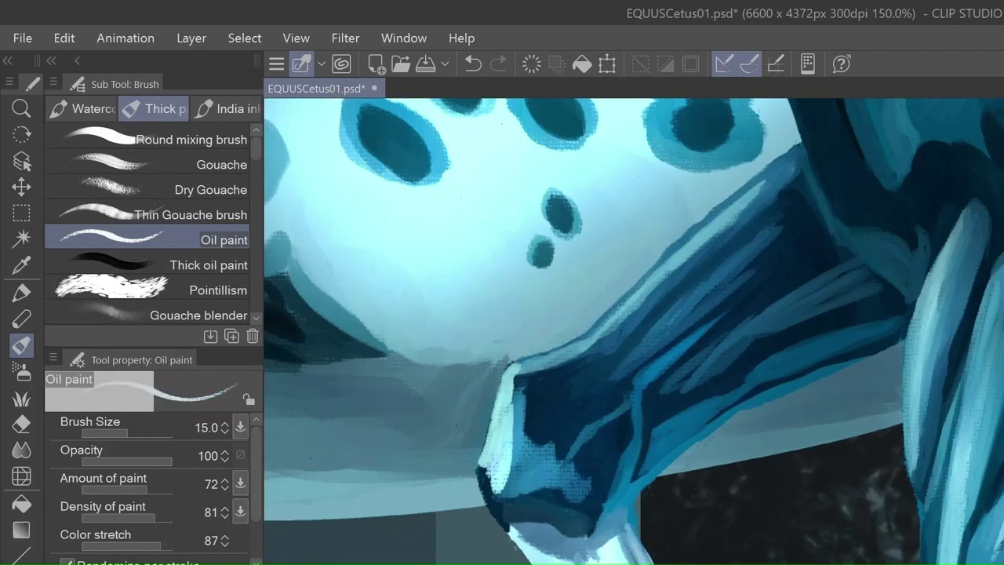
scroll(634, 331, "down", 3)
key("ctrl+s")
scroll(633, 331, "up", 3)
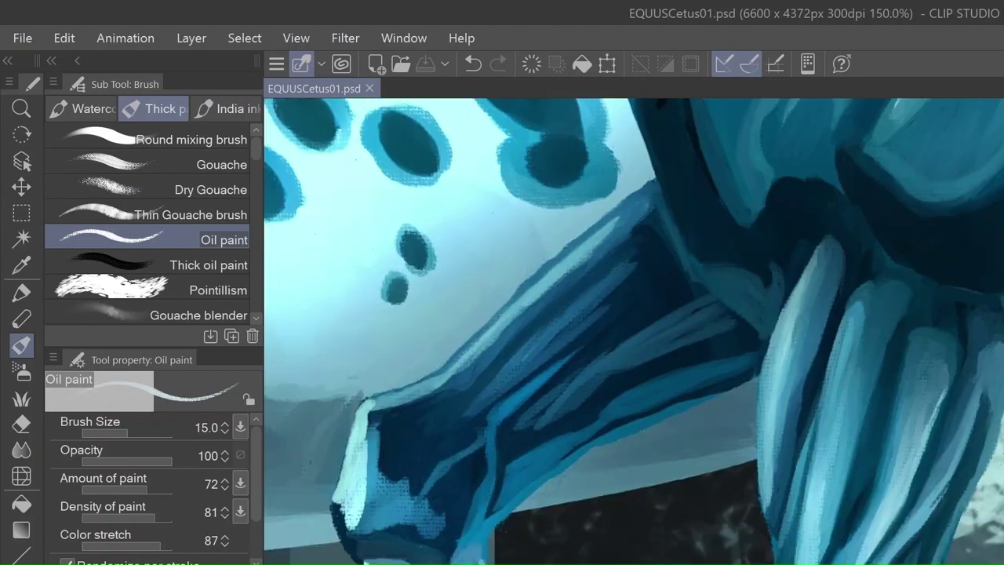
Step: Clean up the extended foreleg's contour around the knee and shade the top of its pale cannon with greyish blue
key("e")
left_click_drag(634, 331, 650, 253)
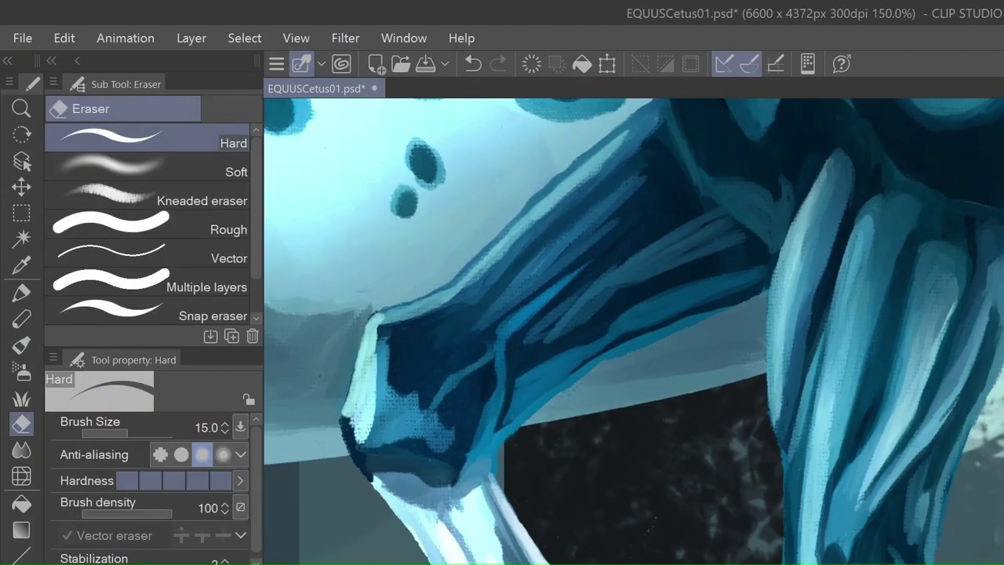
key("b")
left_click_drag(446, 506, 384, 517)
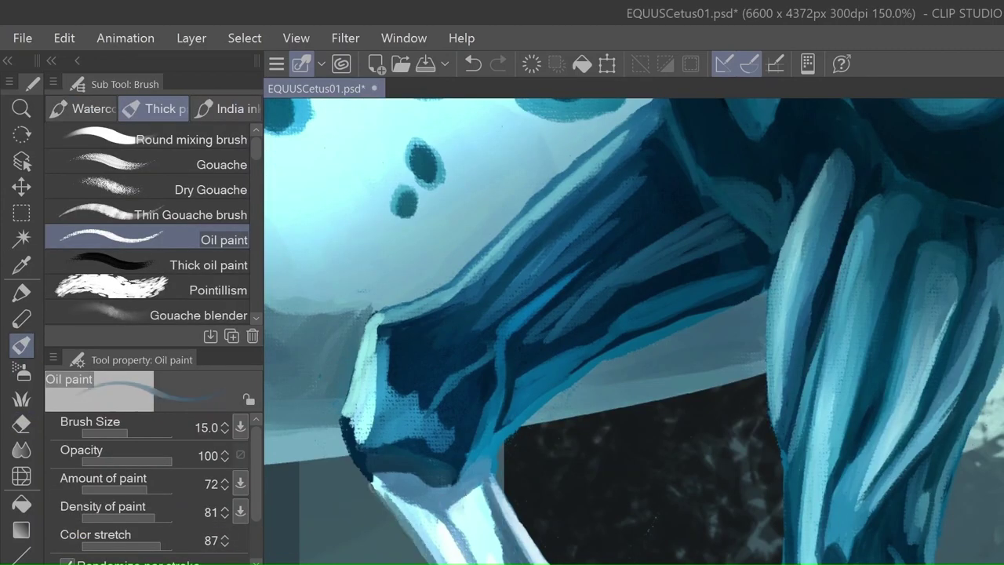
left_click_drag(627, 329, 541, 180)
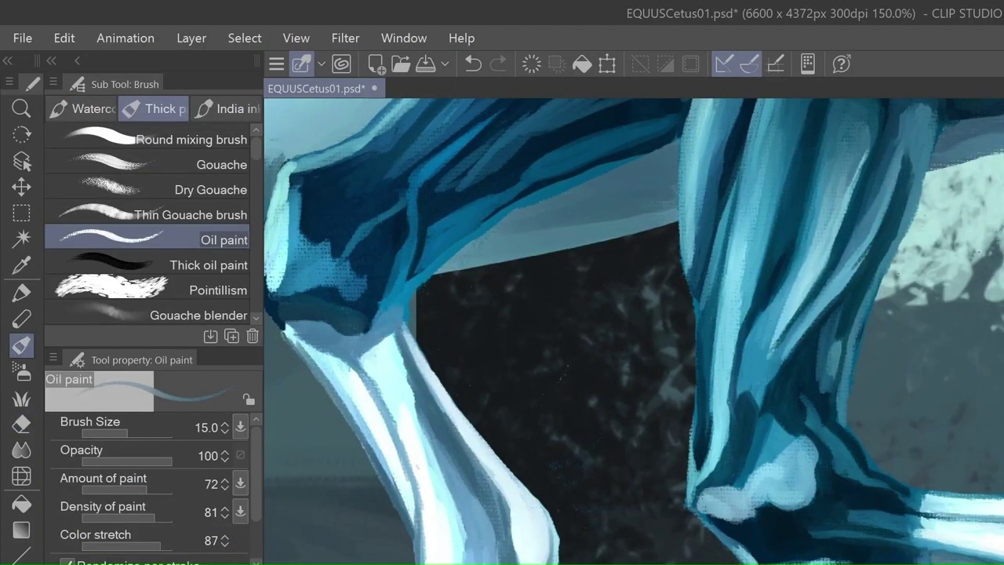
key("e")
key("b")
key("e")
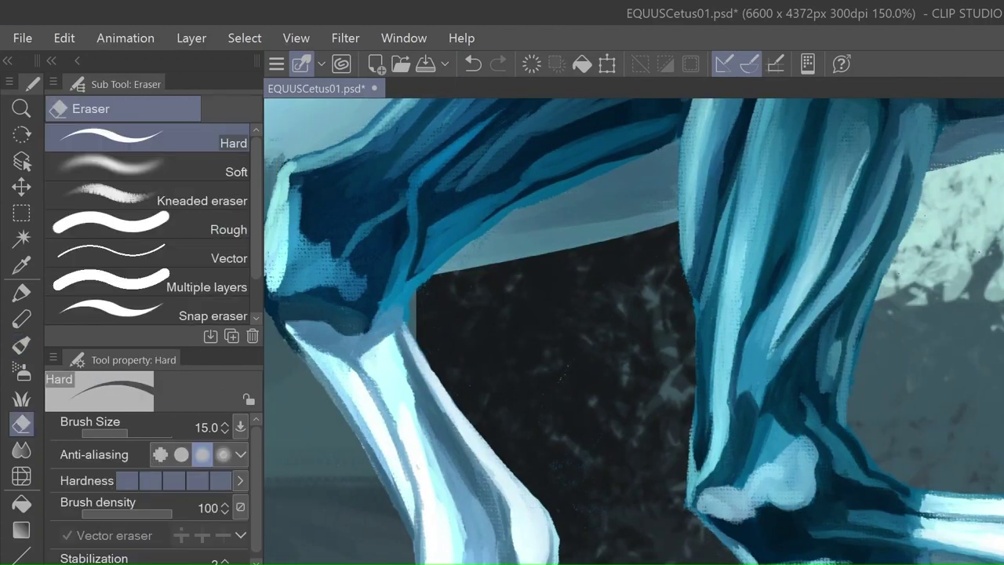
key("b")
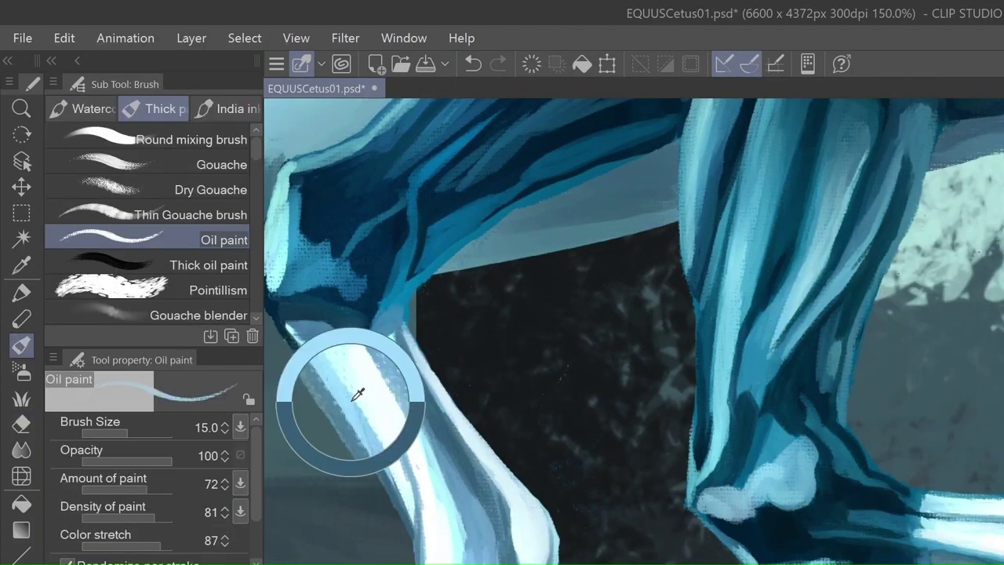
left_click_drag(349, 357, 395, 320)
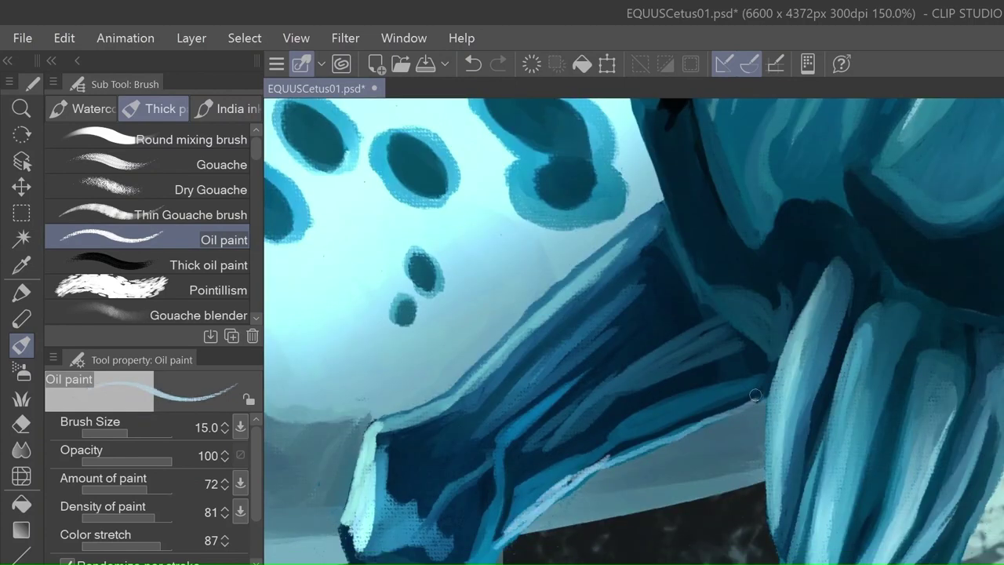
Step: Paint a broad pale highlight along the extended forearm's lower edge and blend the blue muscle strokes above it
mouse_move(502, 510)
left_mouse_down()
mouse_move(705, 408)
mouse_move(494, 541)
mouse_move(567, 354)
mouse_move(486, 377)
left_mouse_up()
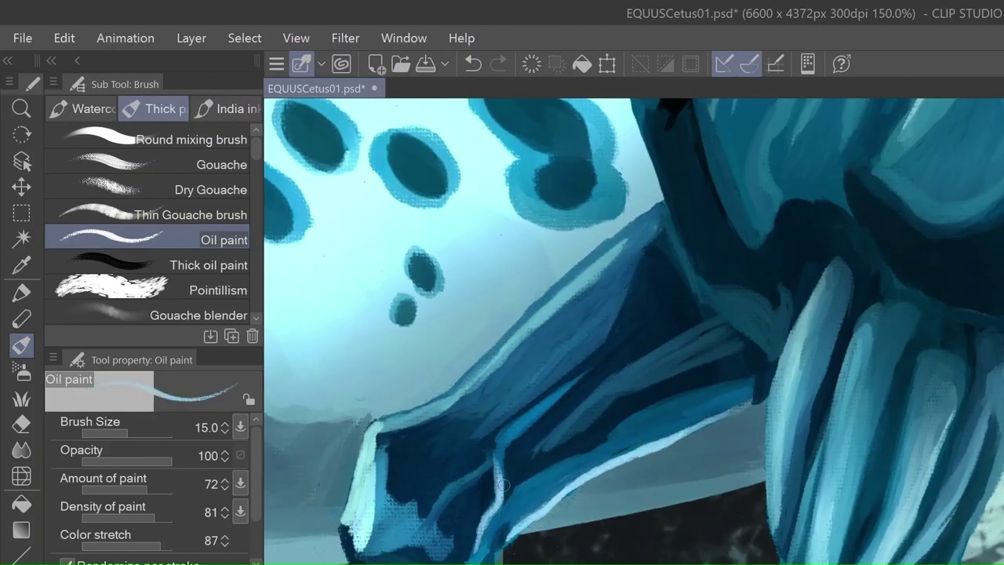
left_click_drag(612, 463, 706, 408)
mouse_move(612, 298)
left_mouse_down()
mouse_move(549, 403)
mouse_move(690, 322)
left_mouse_up()
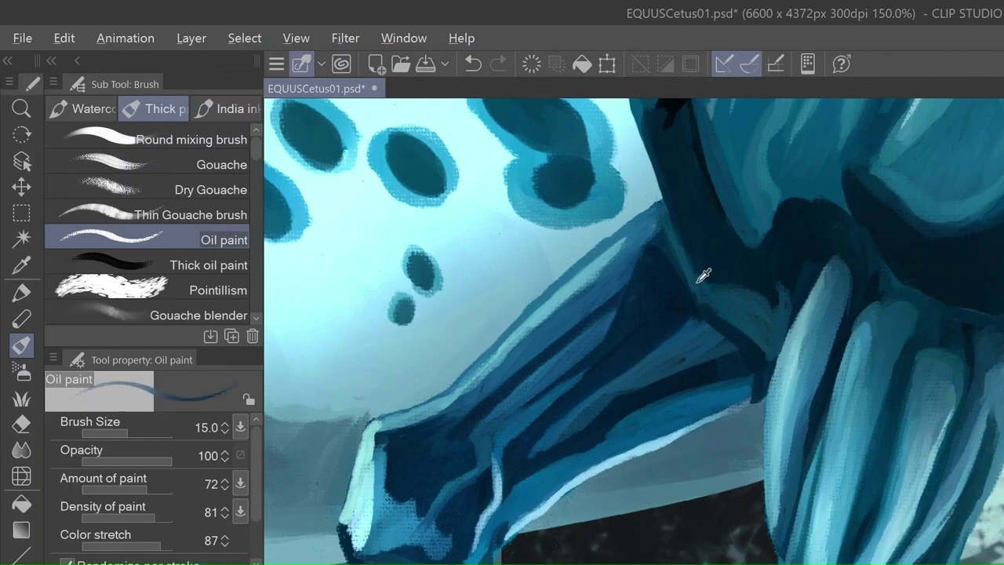
left_click_drag(737, 402, 549, 502)
left_click_drag(603, 266, 463, 392)
left_click_drag(648, 209, 611, 235)
left_click_drag(486, 553, 492, 531)
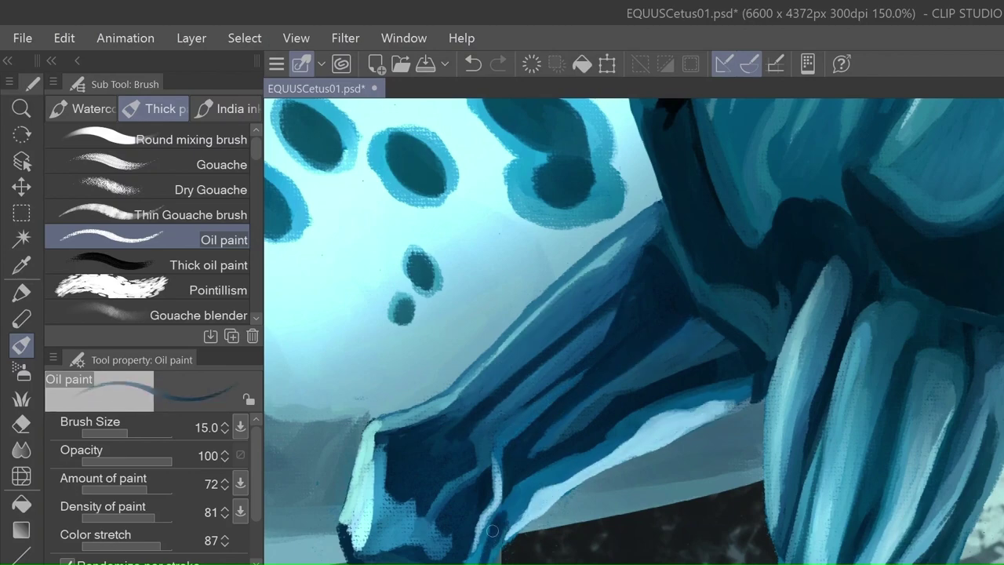
scroll(633, 331, "down", 6)
scroll(634, 331, "up", 6)
Step: Smooth the dark band along the horse's belly and sharpen its upper and lower edges
key("e")
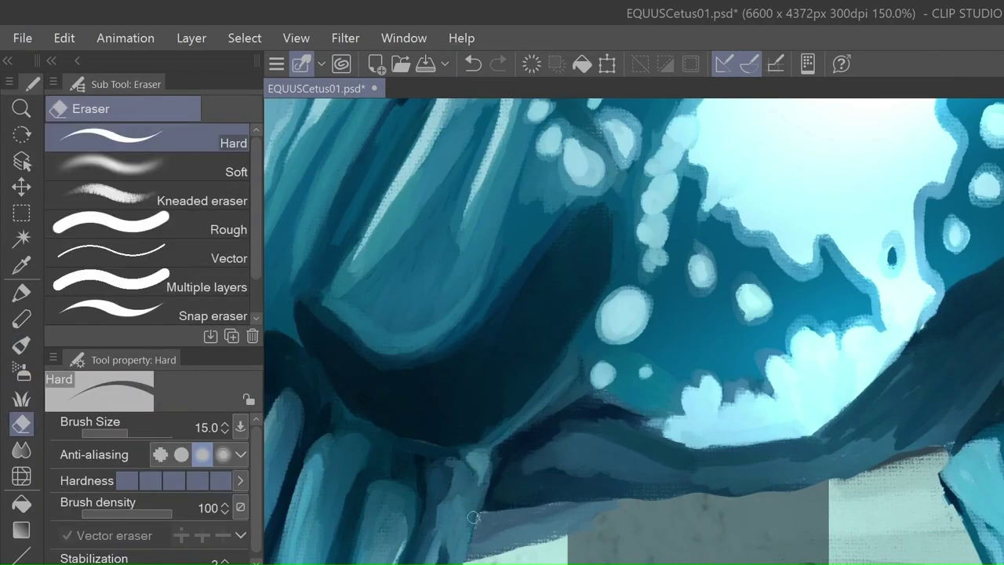
key("b")
left_click_drag(596, 494, 917, 450)
left_click_drag(917, 345, 815, 431)
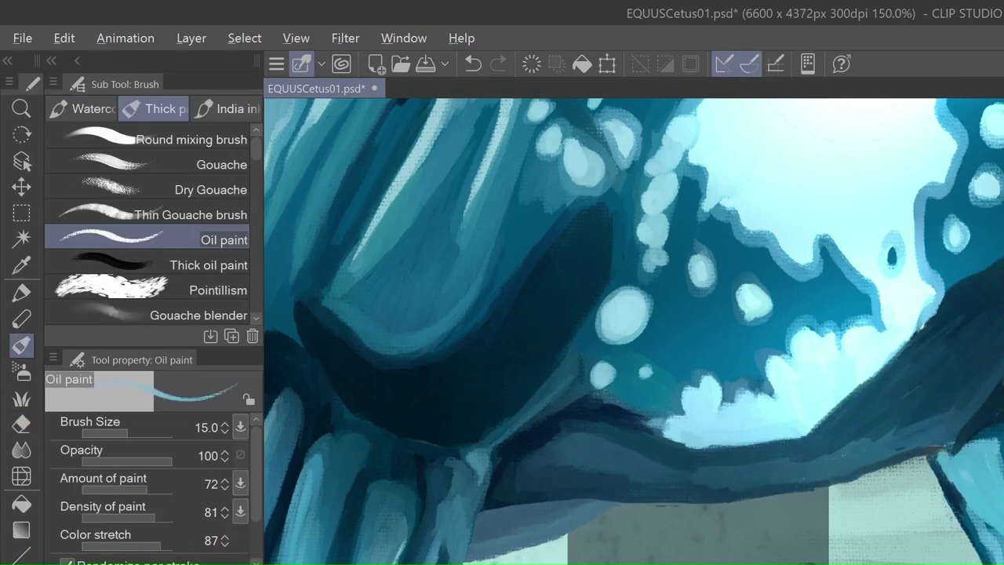
Step: Paint light and dark blue streaks along the hind leg below the hock, undoing the stray strokes
mouse_move(972, 549)
left_mouse_down()
mouse_move(949, 447)
mouse_move(853, 300)
left_mouse_up()
mouse_move(917, 557)
left_mouse_down()
mouse_move(831, 313)
mouse_move(871, 408)
mouse_move(913, 203)
left_mouse_up()
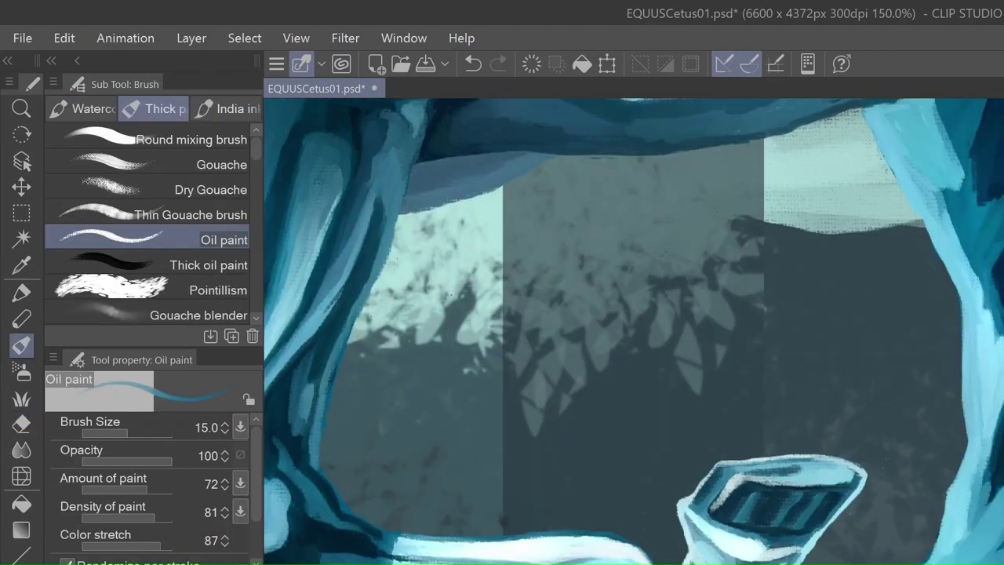
left_click_drag(933, 549, 988, 400)
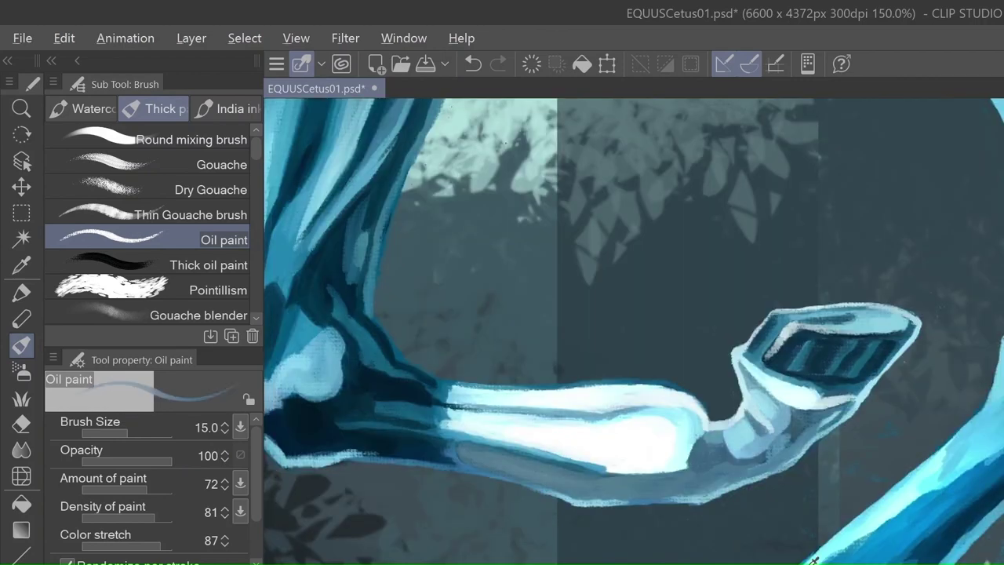
left_click_drag(813, 560, 968, 397)
mouse_move(964, 471)
left_mouse_down()
mouse_move(894, 549)
mouse_move(816, 541)
mouse_move(988, 376)
left_mouse_up()
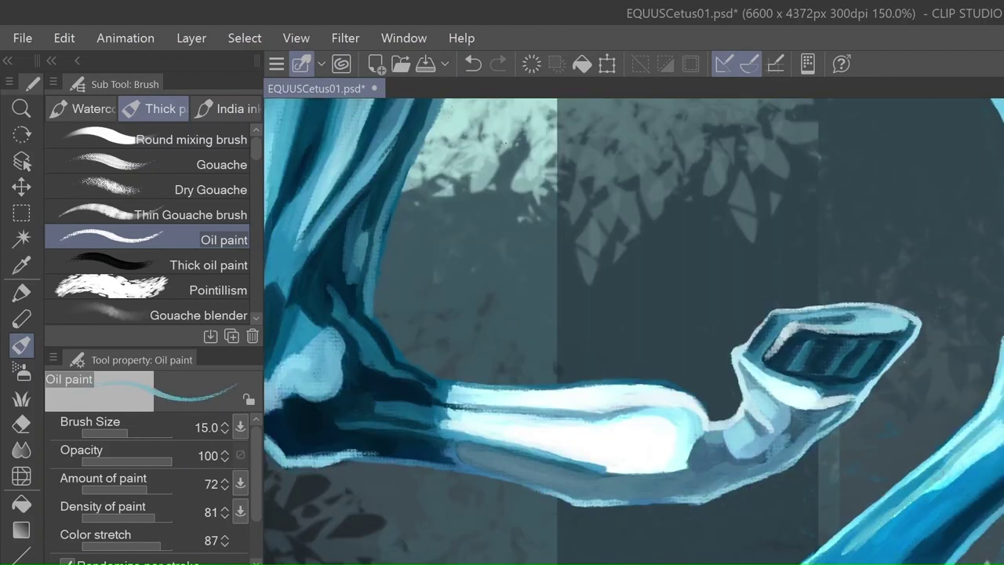
key("ctrl+z")
left_click_drag(847, 557, 984, 420)
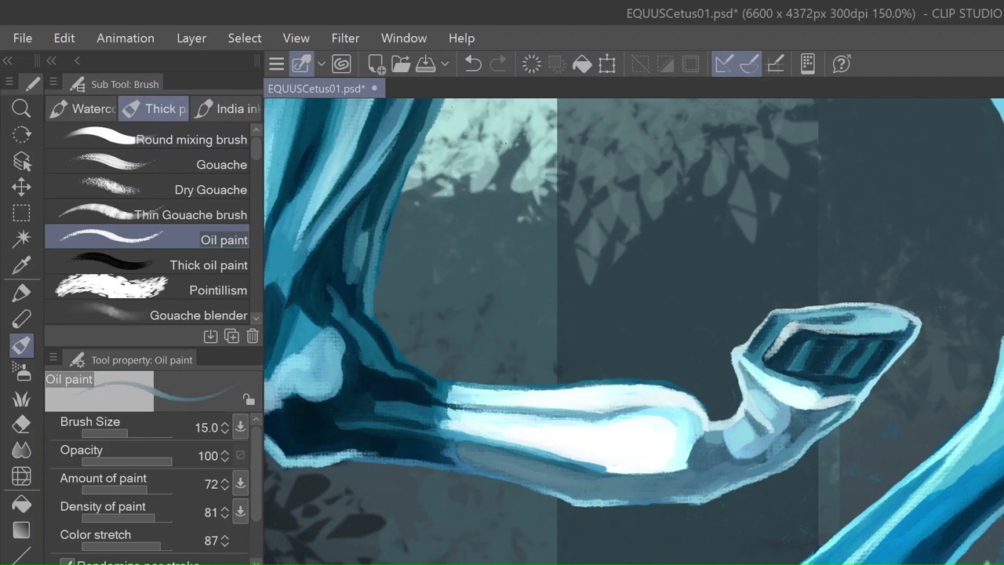
key("ctrl+z")
Step: Set the Oil paint brush size to 10 and paint thin pale lines along the hind leg's hock and lower leg
key("bracketleft")
key("bracketleft")
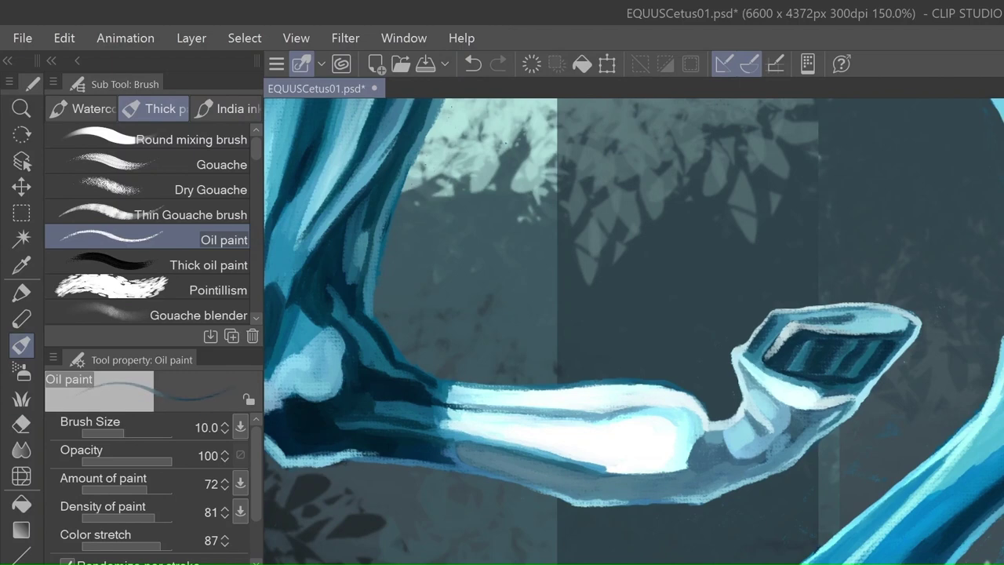
key("h")
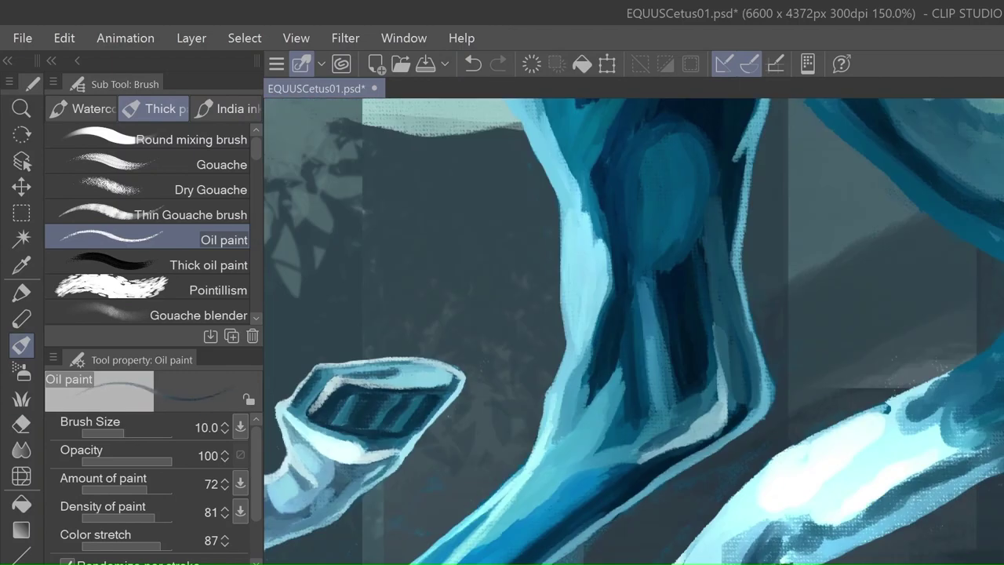
key("e")
key("b")
key("h")
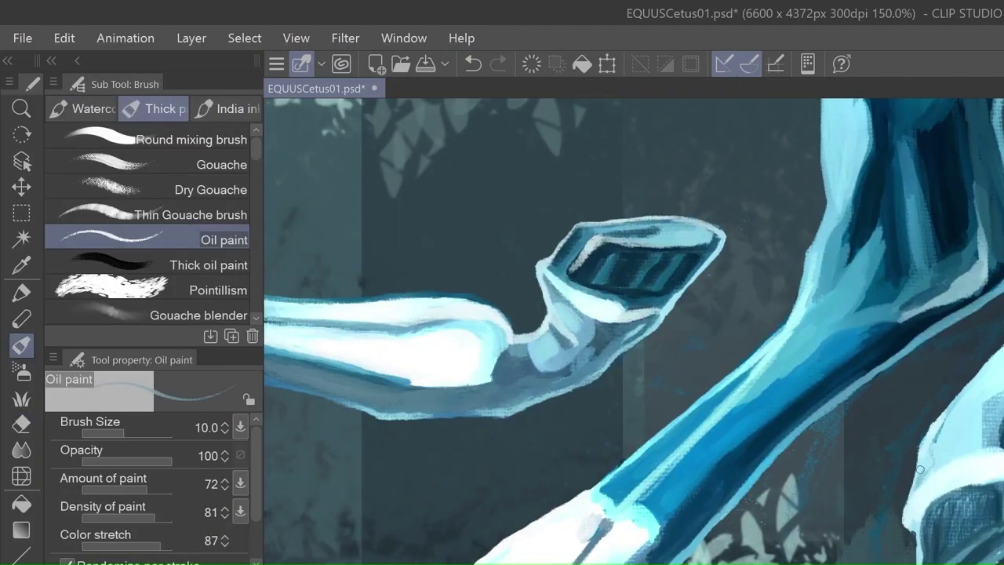
Step: Outline the other hind hoof with a pale rim and paint dark stripes on its shaded underside
left_click_drag(920, 469, 911, 498)
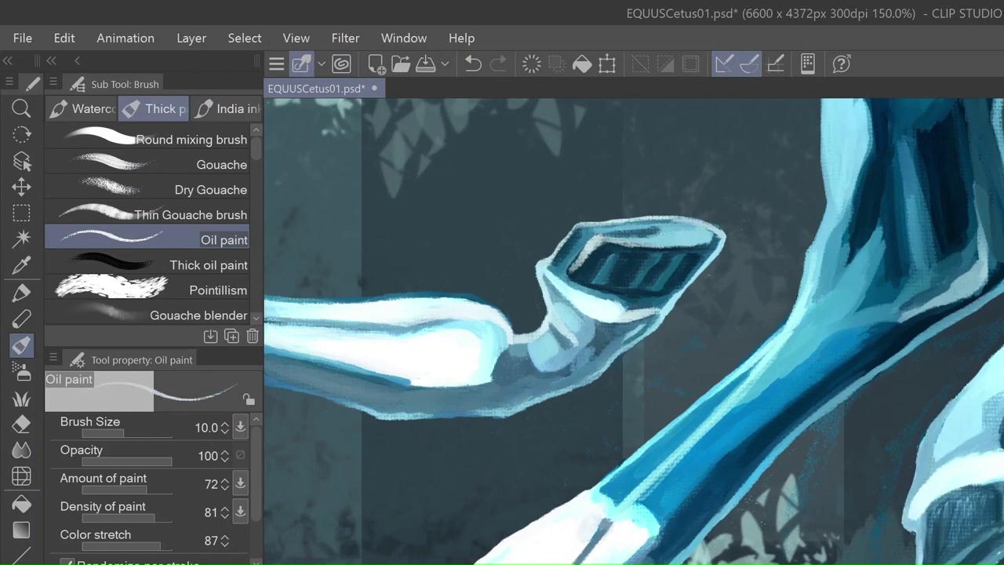
left_click_drag(980, 541, 929, 494)
mouse_move(996, 560)
left_mouse_down()
mouse_move(921, 510)
mouse_move(944, 529)
left_mouse_up()
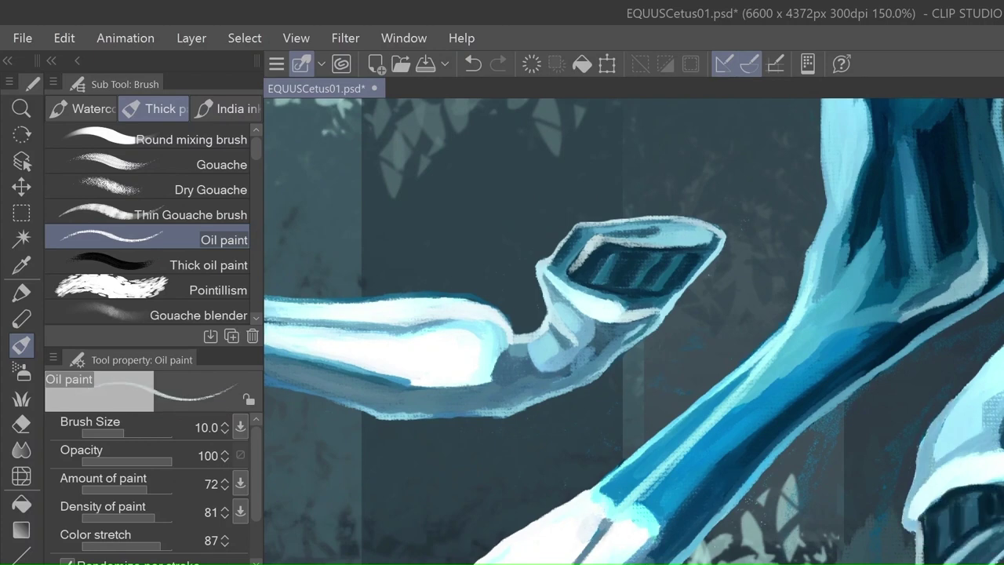
key("e")
key("b")
key("h")
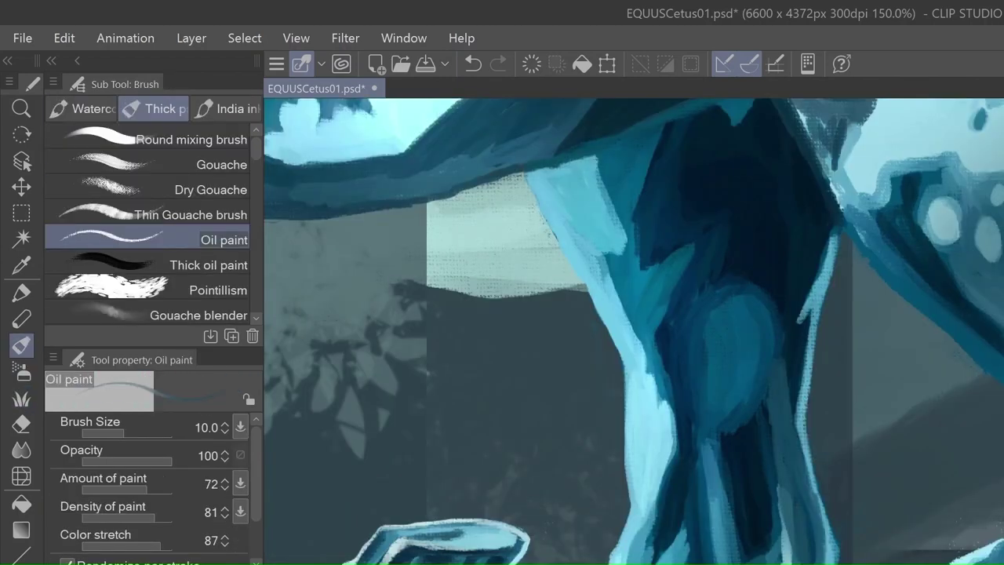
Step: Paint a thick pale outline along both edges of the spotted hind leg, alternating eraser and Oil paint
key("e")
key("b")
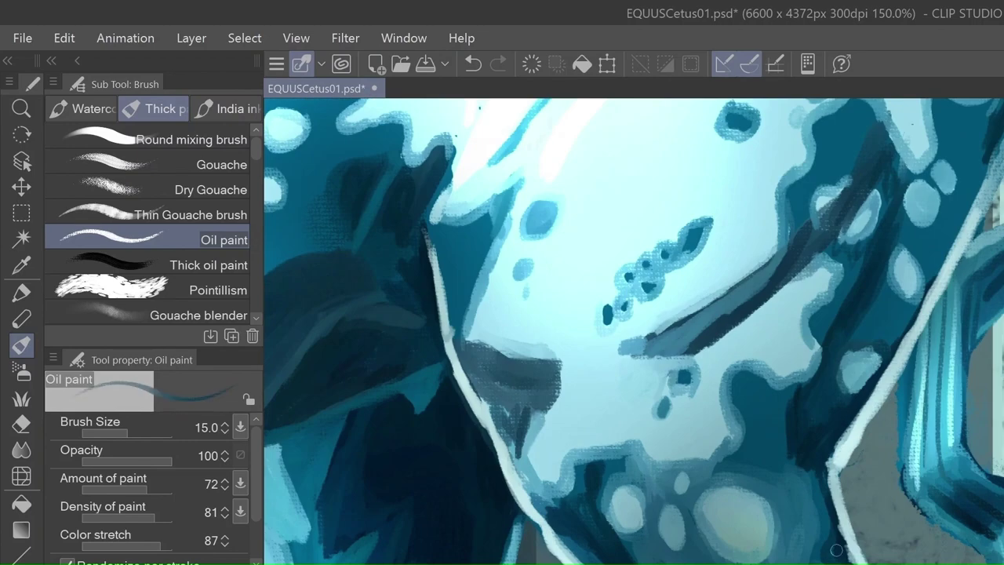
key("e")
key("b")
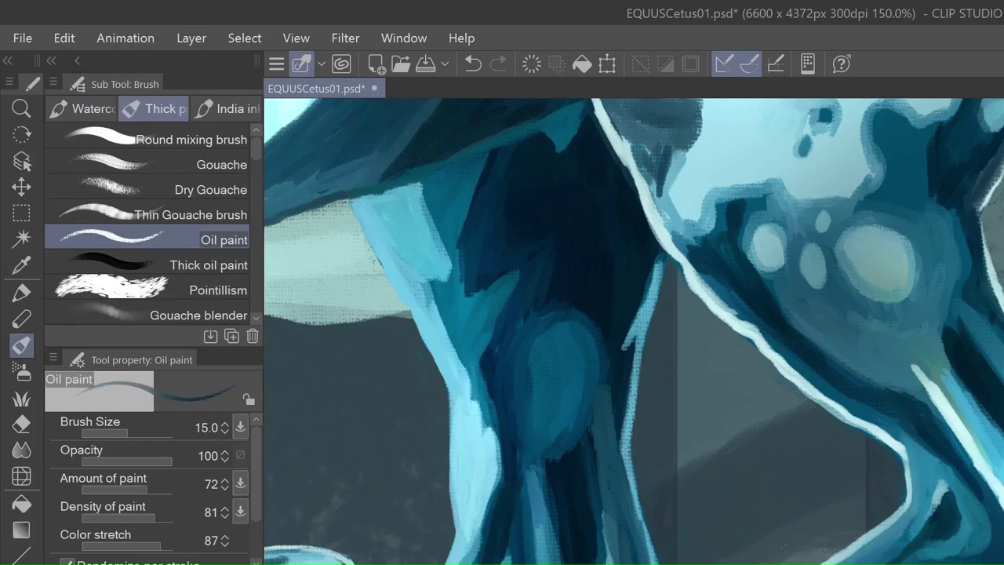
key("e")
key("b")
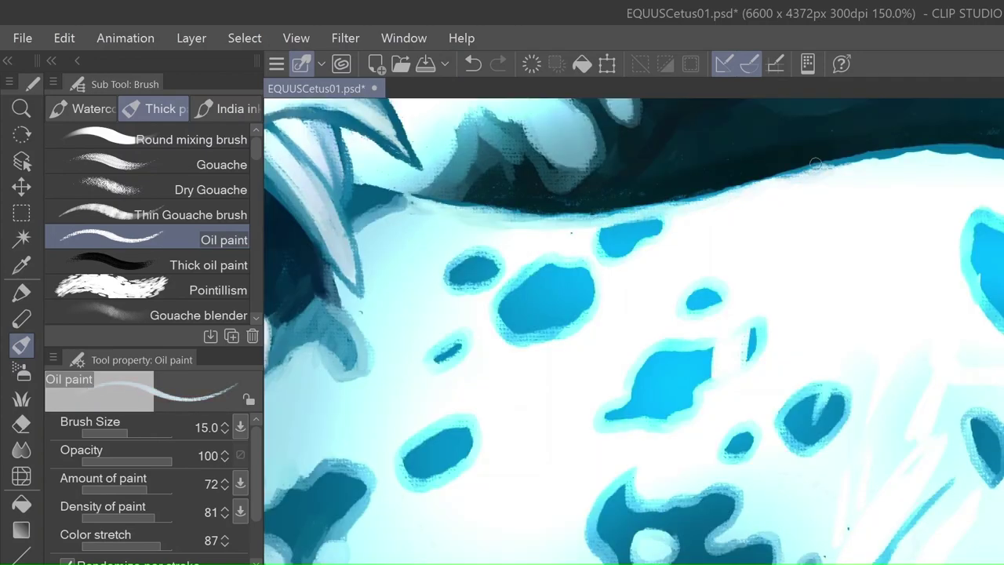
Step: Paint a pale highlight over the dark blue contour where the white body meets the dark area, cleaning its edge with the Hard eraser
left_click_drag(815, 164, 1002, 149)
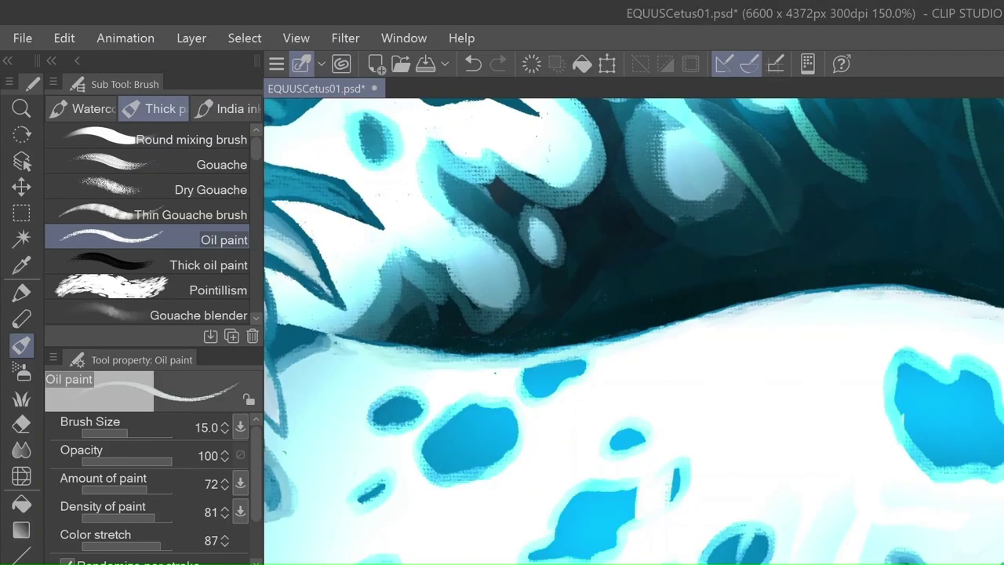
key("e")
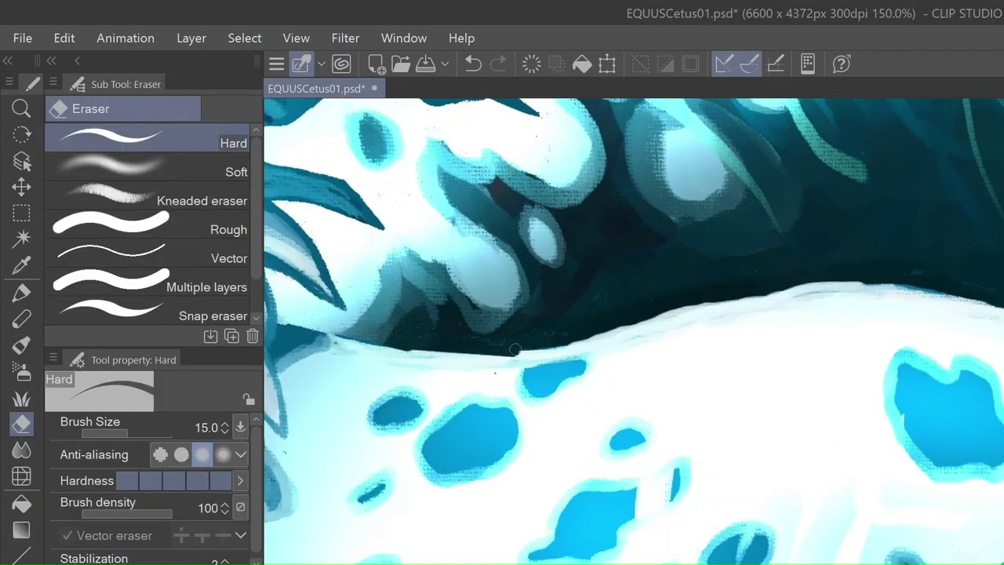
key("b")
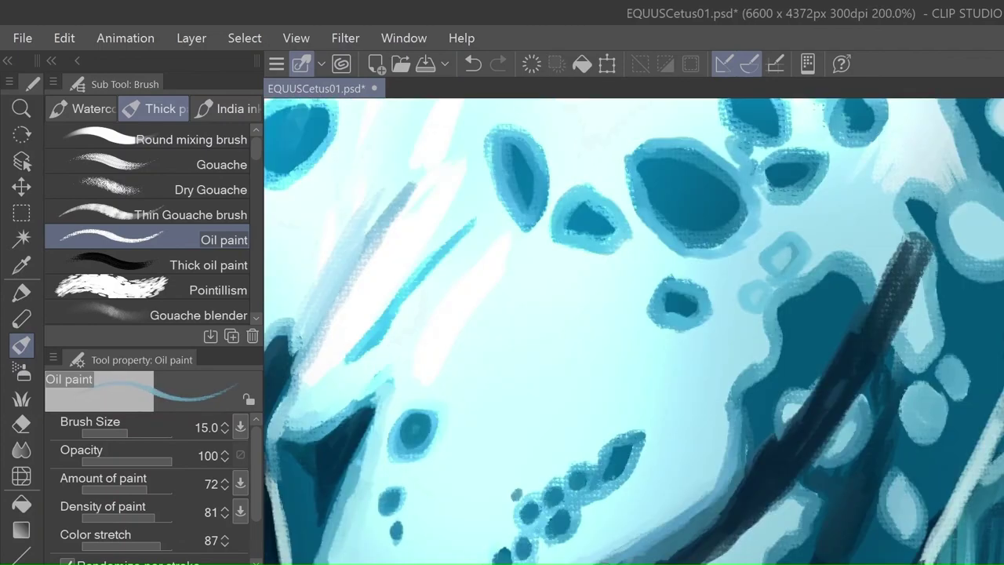
Step: Paint muted teal Oil paint strokes over the dark band crossing the spotted shoulder
left_click_drag(745, 408, 785, 549)
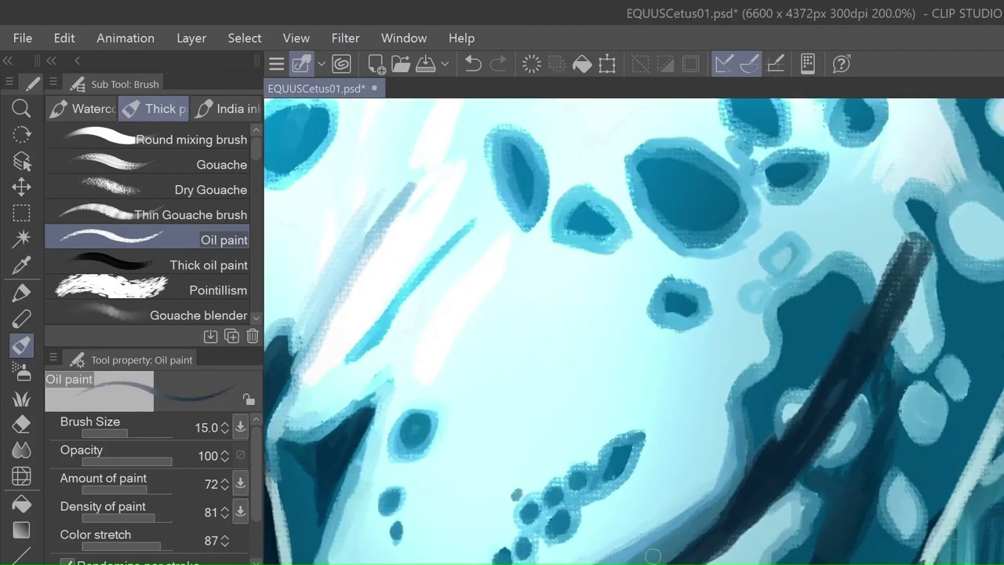
left_click_drag(831, 392, 791, 455)
left_click_drag(917, 243, 878, 329)
left_click_drag(925, 463, 854, 556)
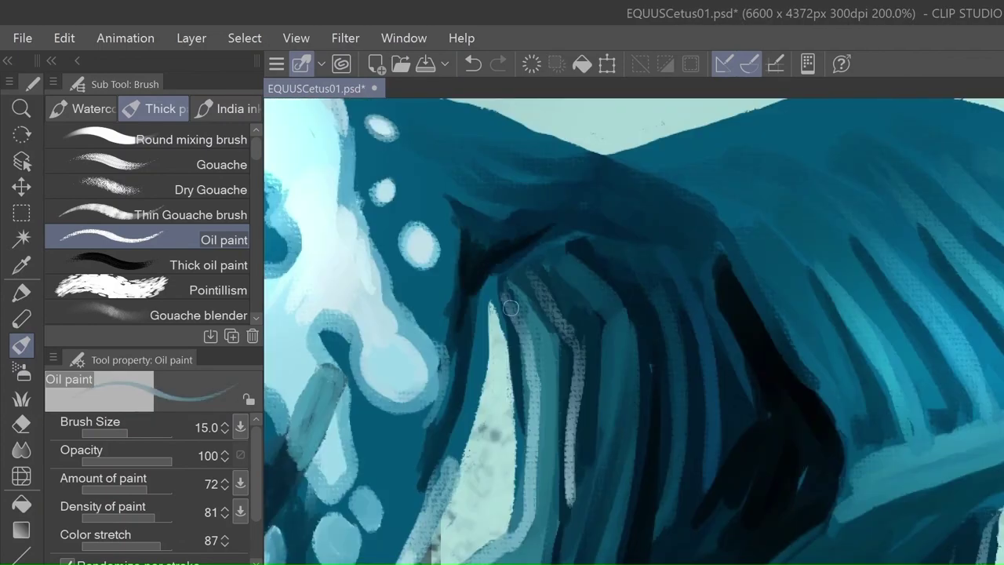
Step: Paint a pale blue rim around the gap beside the striped folds and deepen the black shadow in the neighbouring fold
mouse_move(450, 501)
left_mouse_down()
mouse_move(494, 279)
mouse_move(440, 517)
left_mouse_up()
left_click_drag(901, 306, 839, 440)
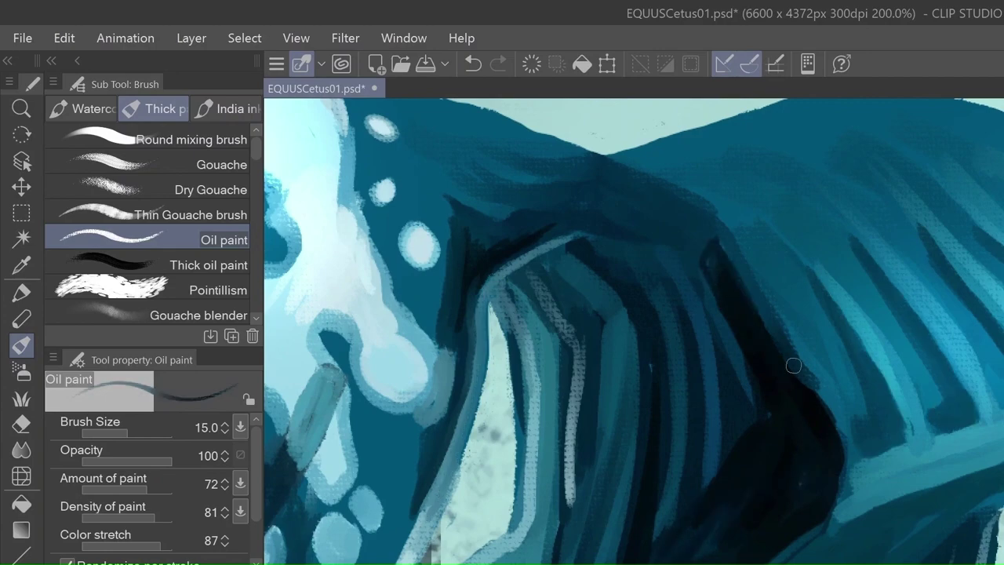
left_click_drag(725, 239, 702, 298)
left_click_drag(854, 377, 776, 561)
left_click_drag(518, 278, 494, 337)
left_click_drag(585, 286, 537, 561)
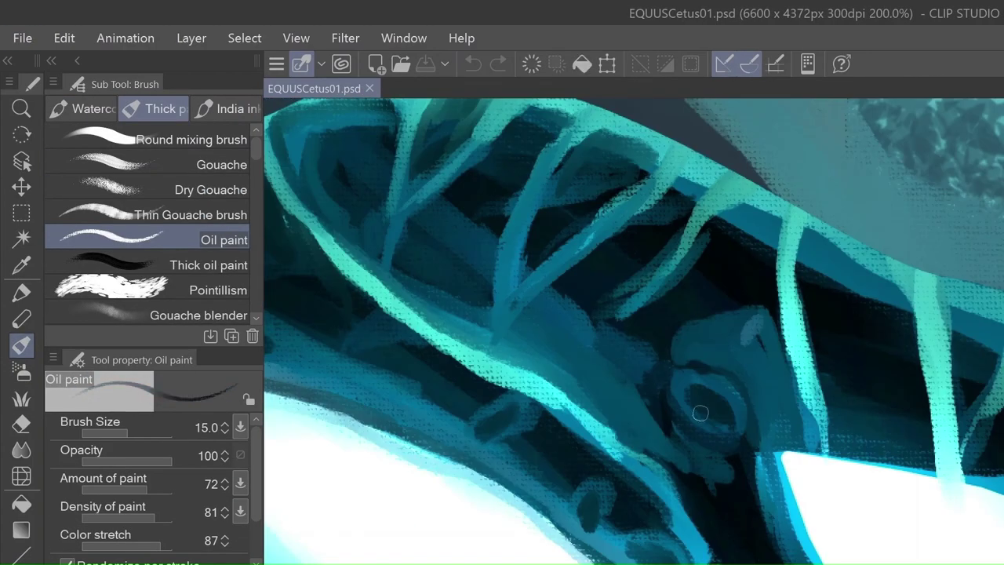
Step: Paint dark strokes over the eye shape between the teal veins beside the white eye patch
left_click_drag(700, 413, 635, 366)
left_click_drag(816, 353, 767, 398)
mouse_move(697, 486)
left_mouse_down()
mouse_move(565, 287)
mouse_move(752, 533)
left_mouse_up()
left_click_drag(549, 408, 671, 486)
left_click_drag(745, 506, 764, 537)
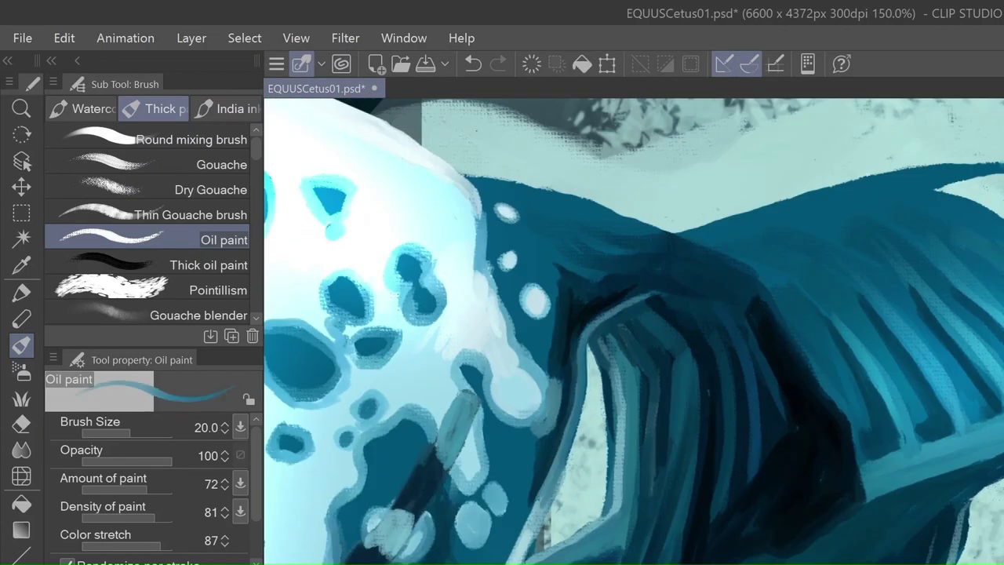
Step: Reduce the Oil paint brush size to 10 and paint a thin pale line along the edge of the gap beside the spotted shoulder
key("bracketleft")
key("bracketleft")
key("bracketleft")
key("bracketleft")
mouse_move(604, 510)
left_mouse_down()
mouse_move(611, 382)
mouse_move(564, 165)
left_mouse_up()
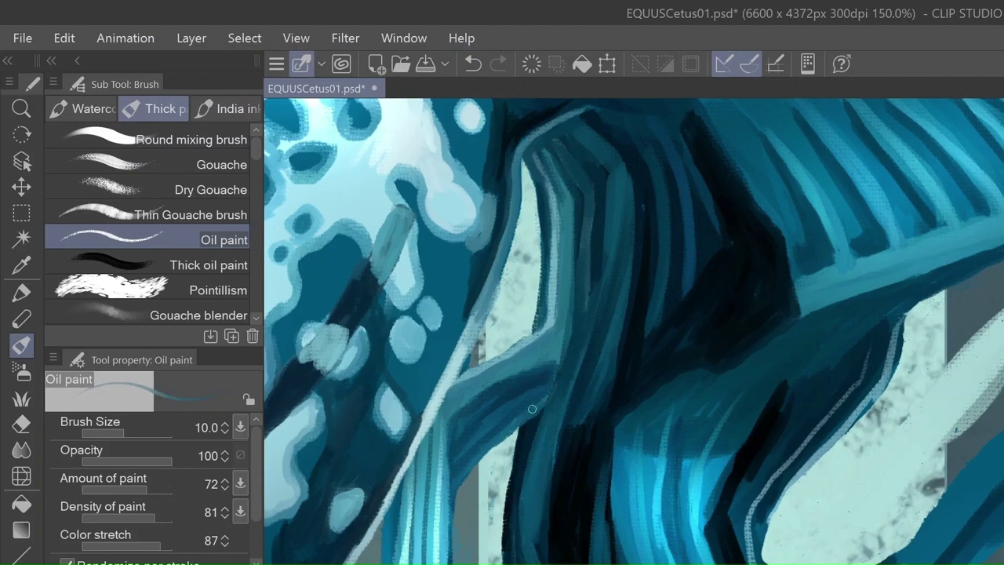
Step: Sample dark and blue tones from the canvas, cover the pale outer line on the striped leg, and restroke the blue limb beside it
left_click(661, 525, "alt")
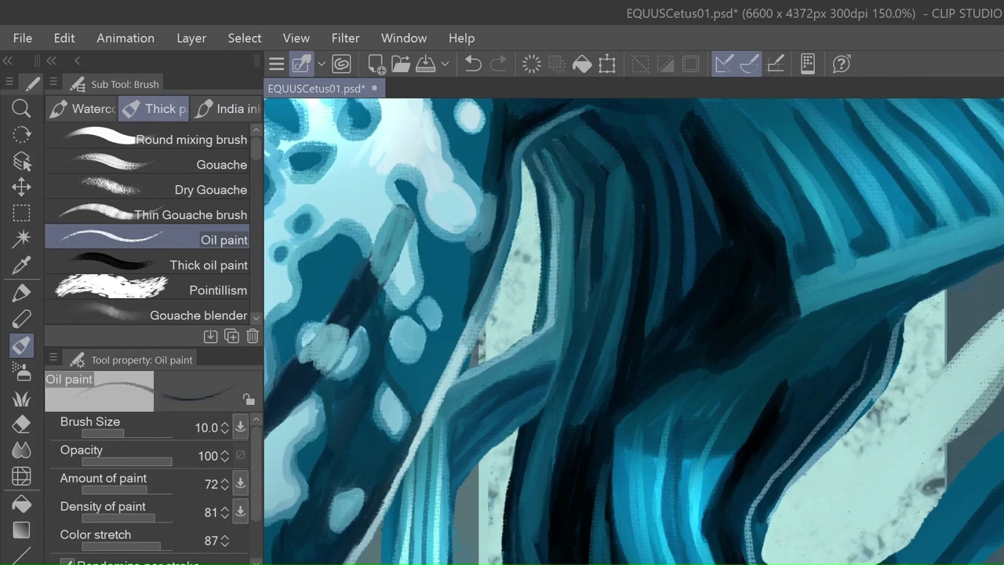
mouse_move(757, 539)
left_mouse_down()
mouse_move(894, 327)
mouse_move(822, 367)
mouse_move(894, 345)
left_mouse_up()
left_click(953, 465, "alt")
left_click_drag(954, 466, 940, 511)
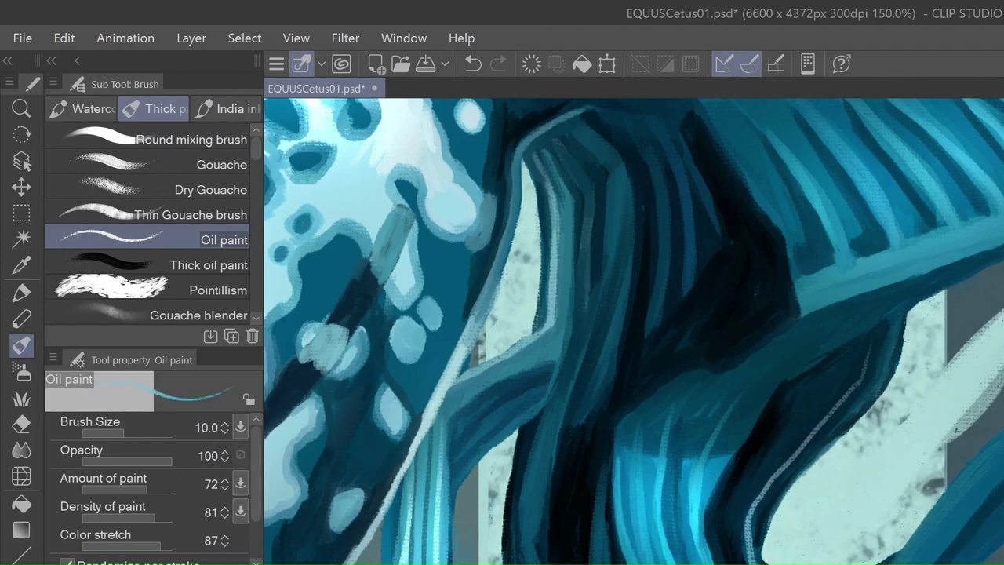
scroll(957, 533, "down", 4)
scroll(789, 531, "up", 4)
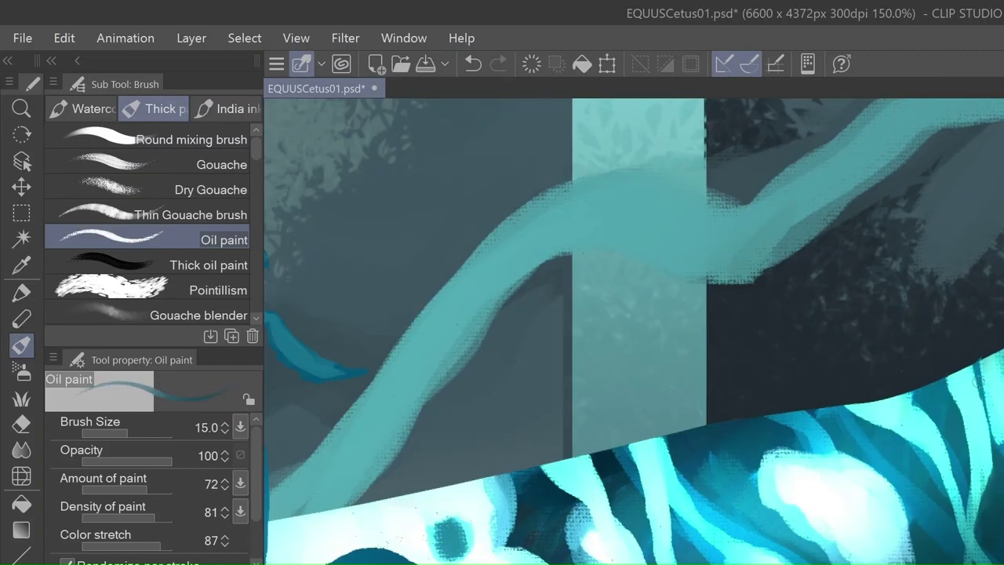
Step: Clean the outer edge of the tail stalk and paint dark strokes between and through its teal spots
key("e")
key("b")
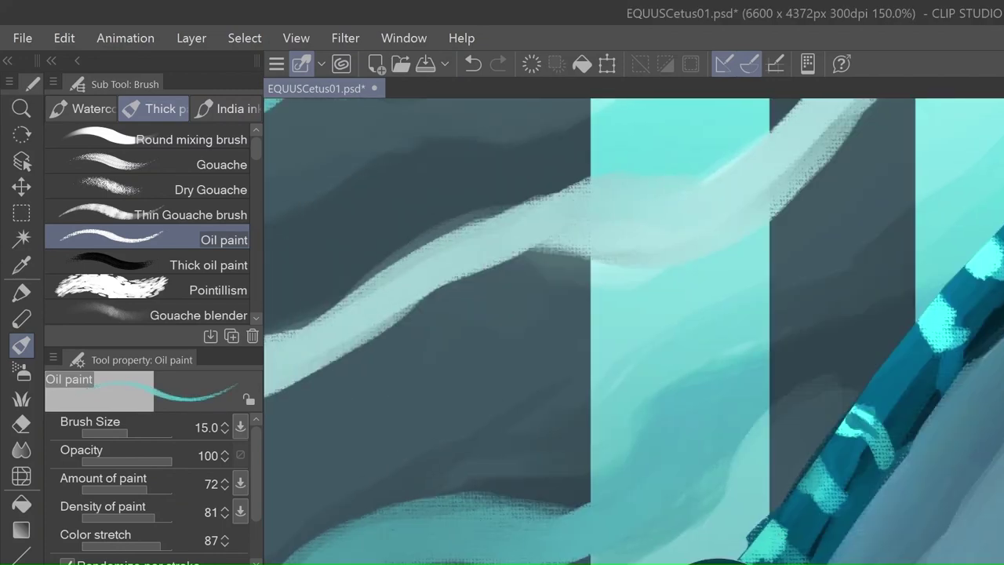
key("e")
key("b")
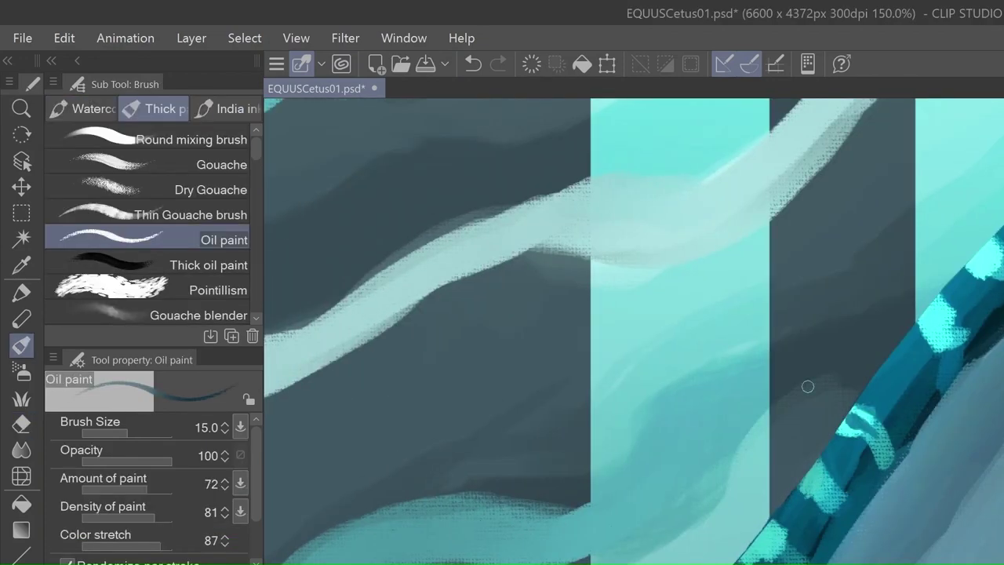
left_click_drag(870, 443, 835, 490)
left_click_drag(912, 437, 976, 326)
left_click_drag(878, 435, 763, 549)
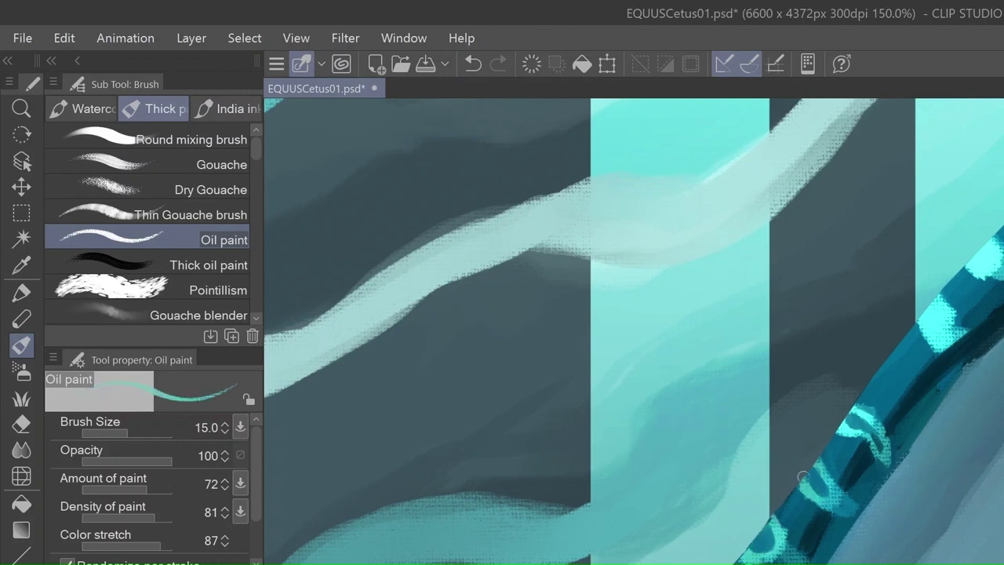
Step: Carve the remaining solid teal spots on the tail stalk into curled marks and add another wavy teal mark between them
left_click_drag(815, 474, 772, 537)
left_click_drag(932, 349, 960, 310)
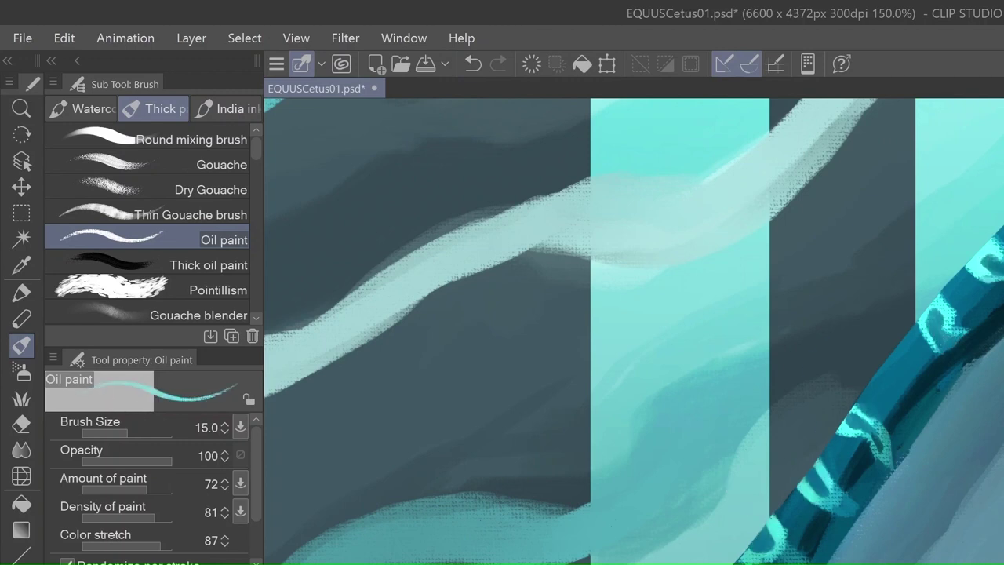
mouse_move(922, 403)
left_mouse_down()
mouse_move(894, 374)
mouse_move(871, 410)
left_mouse_up()
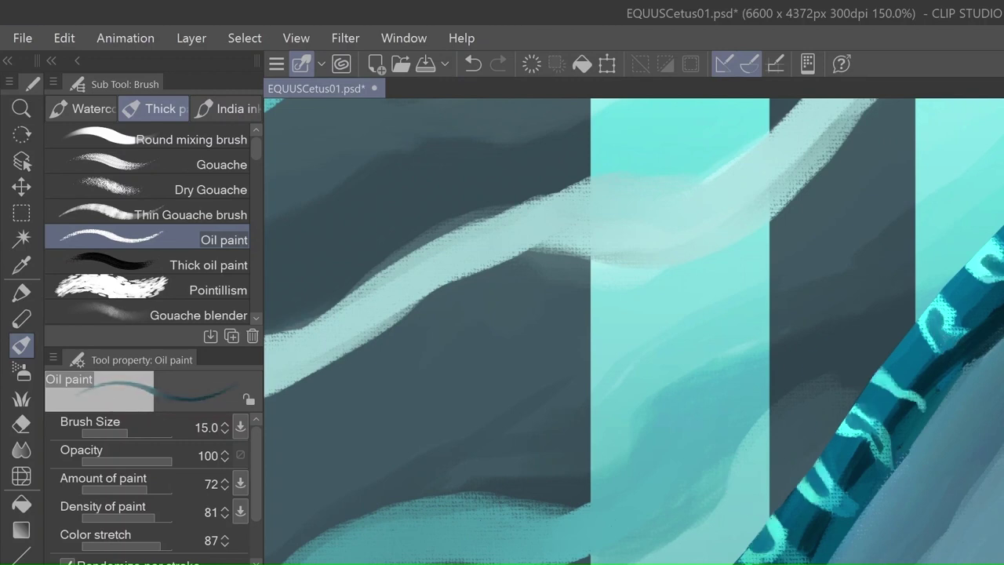
Step: Paint long dark strokes along the underside of the tail stalk where it meets the blue-grey fin
left_click_drag(866, 505, 999, 341)
left_click_drag(831, 553, 996, 345)
left_click_drag(948, 369, 1000, 318)
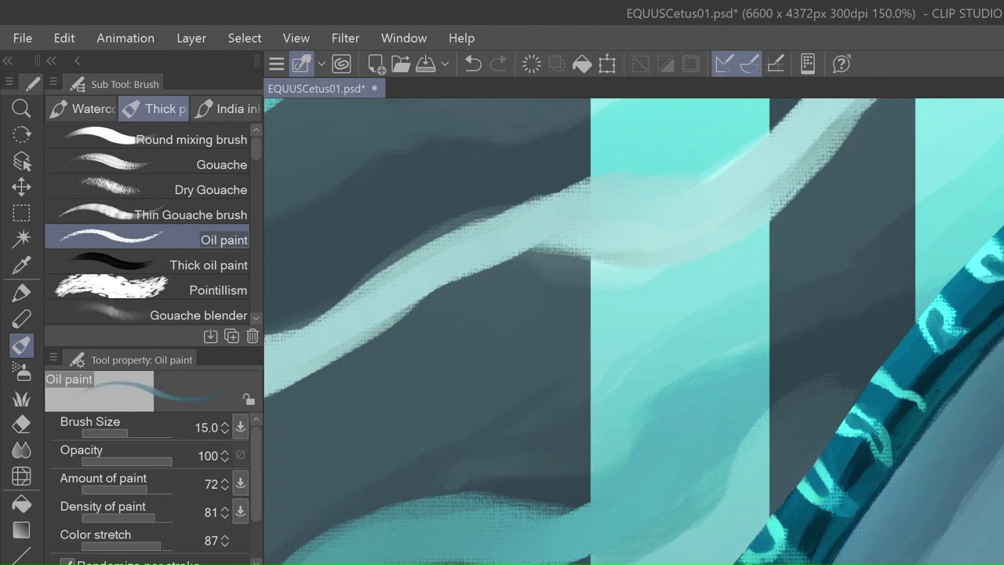
scroll(602, 407, "down", 5)
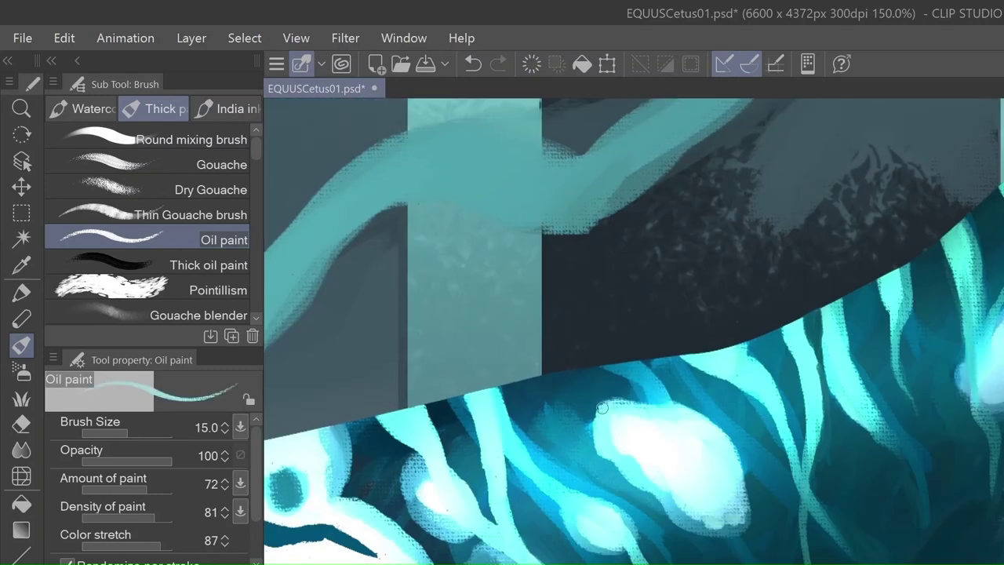
Step: Undo the last stroke and paint blue-grey over the dark fold at the base of the tail fin
left_click_drag(925, 519, 987, 470)
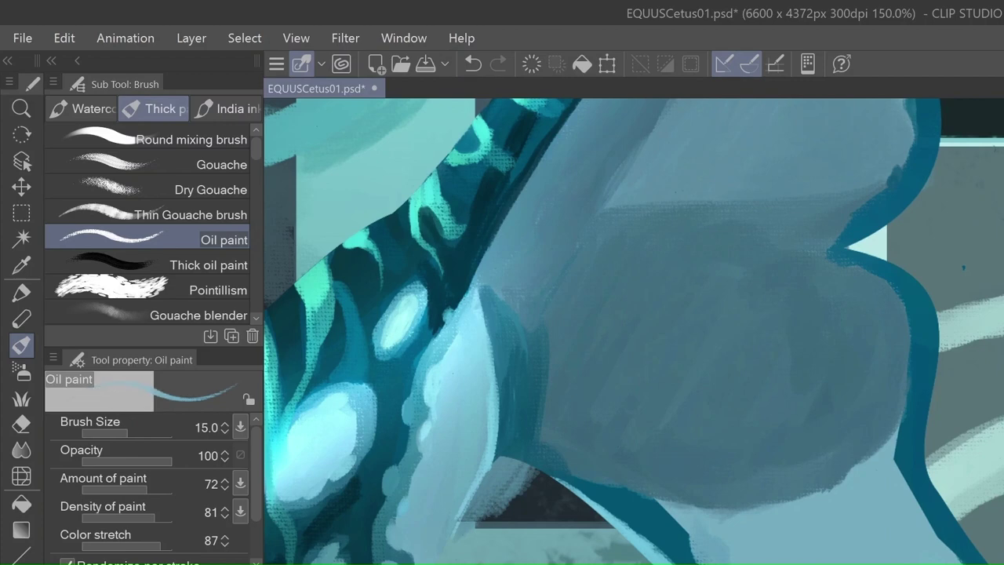
key("ctrl+minus")
key("ctrl+minus")
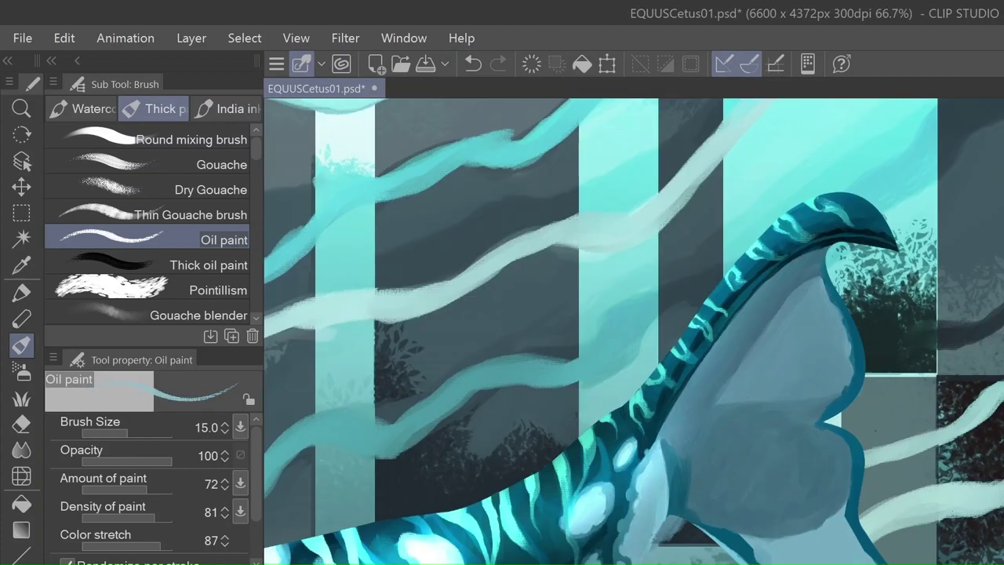
key("ctrl+z")
left_click_drag(663, 455, 681, 473)
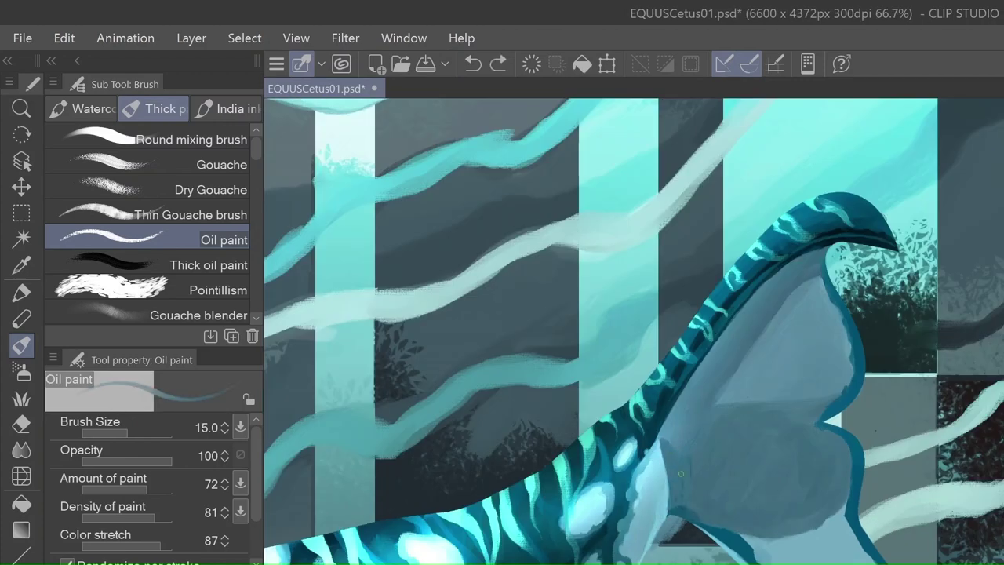
scroll(761, 333, "up", 2)
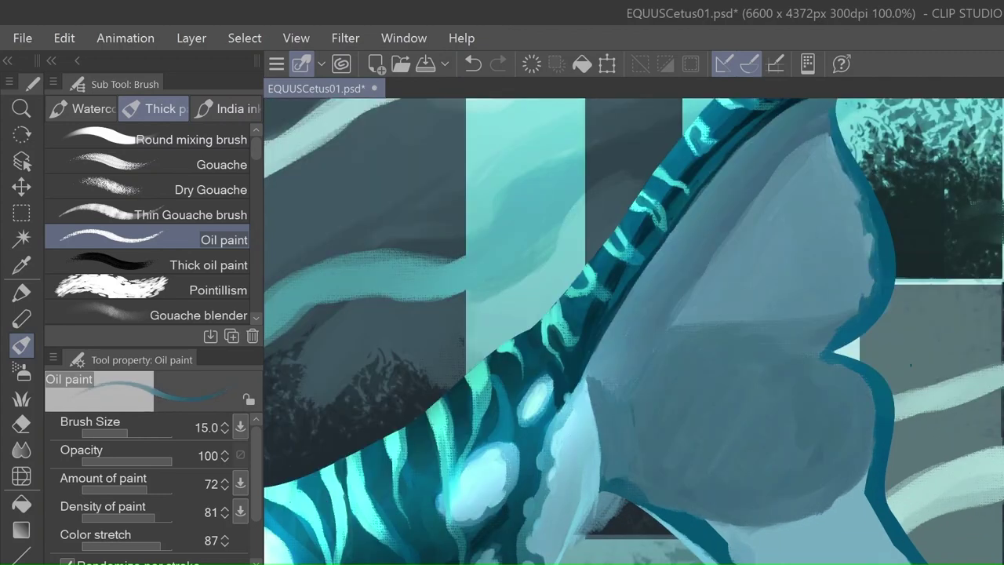
scroll(761, 333, "up", 2)
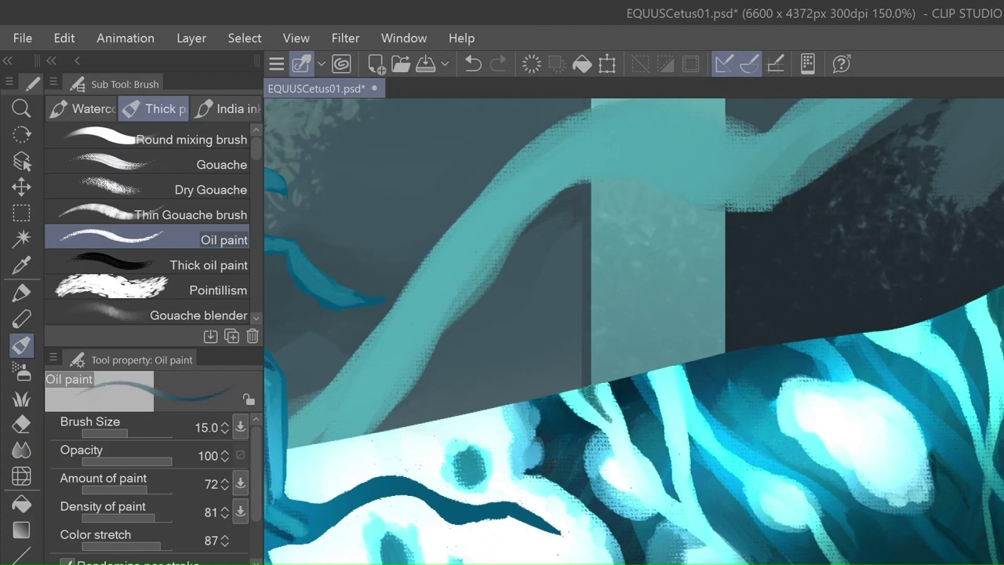
Step: Dab pale round spots along the white patch's border on the back and darken the details around the neighbouring glowing spots
left_click_drag(531, 443, 577, 497)
left_click_drag(683, 555, 667, 546)
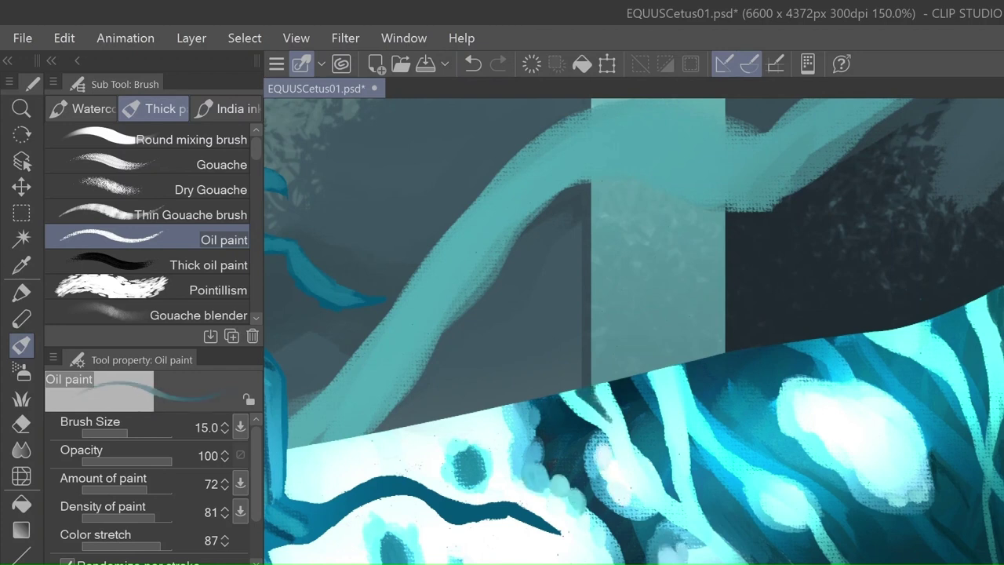
left_click_drag(737, 444, 690, 486)
left_click_drag(808, 490, 762, 542)
left_click_drag(665, 372, 632, 426)
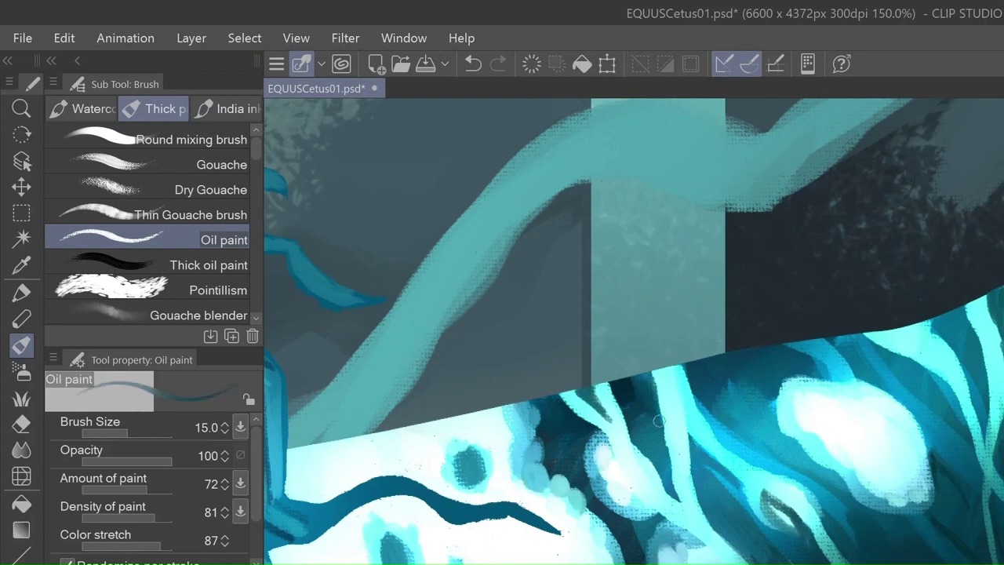
Step: Paint pale and blue curved streaks around the large white spot and along the upper edge of the back
mouse_move(710, 362)
left_mouse_down()
mouse_move(687, 399)
mouse_move(648, 403)
left_mouse_up()
mouse_move(933, 541)
left_mouse_down()
mouse_move(969, 472)
mouse_move(922, 444)
left_mouse_up()
mouse_move(933, 384)
left_mouse_down()
mouse_move(843, 458)
mouse_move(847, 439)
left_mouse_up()
mouse_move(754, 347)
left_mouse_down()
mouse_move(726, 396)
mouse_move(733, 447)
left_mouse_up()
mouse_move(743, 351)
left_mouse_down()
mouse_move(739, 388)
mouse_move(832, 379)
left_mouse_up()
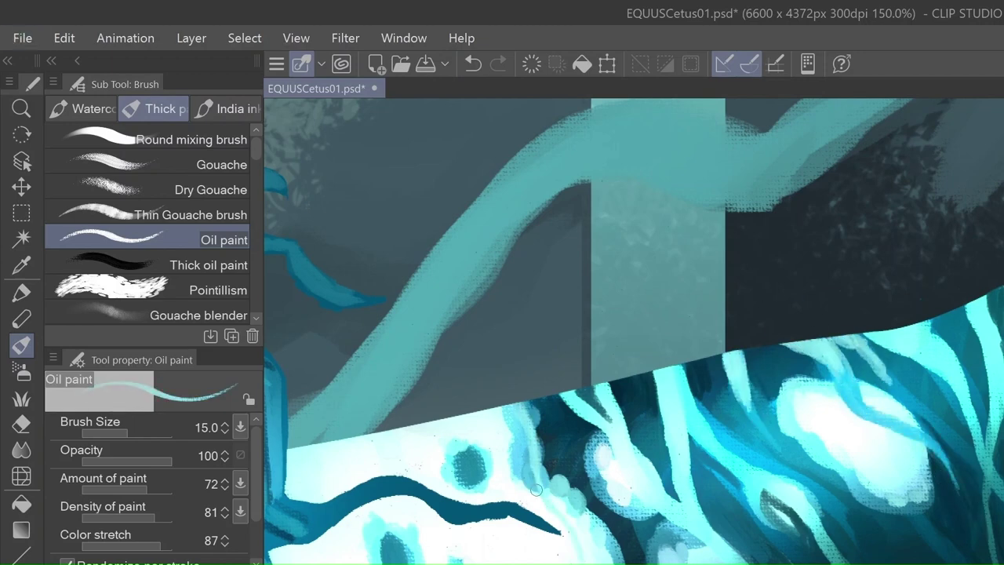
Step: Paint cyan vertical streaks across the white patch on the back, above and below the dark hair strand
left_click_drag(549, 471, 755, 460)
left_click_drag(643, 416, 663, 494)
left_click_drag(518, 436, 529, 506)
left_click_drag(667, 431, 671, 478)
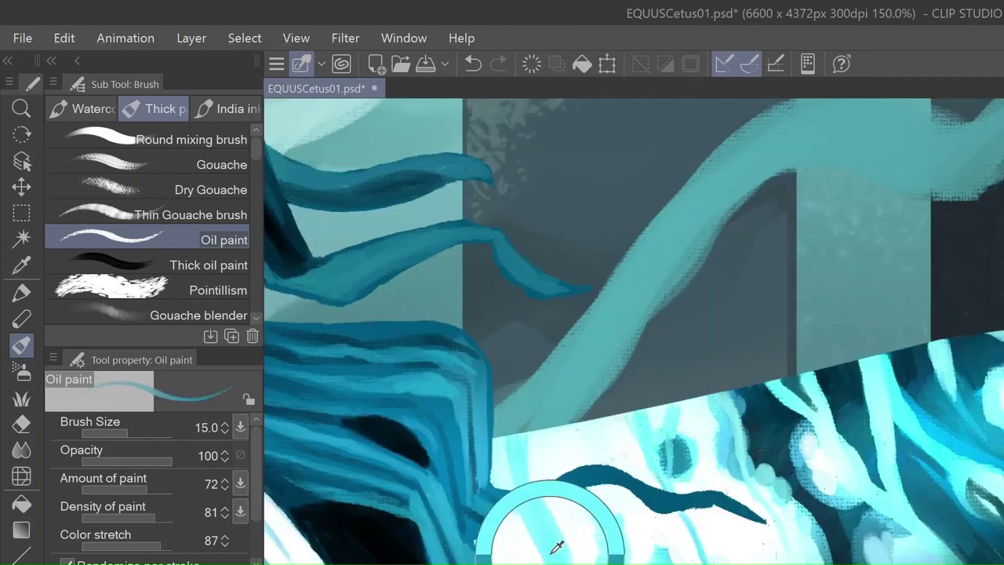
left_click_drag(572, 423, 580, 472)
left_click_drag(516, 437, 524, 485)
left_click_drag(577, 484, 580, 563)
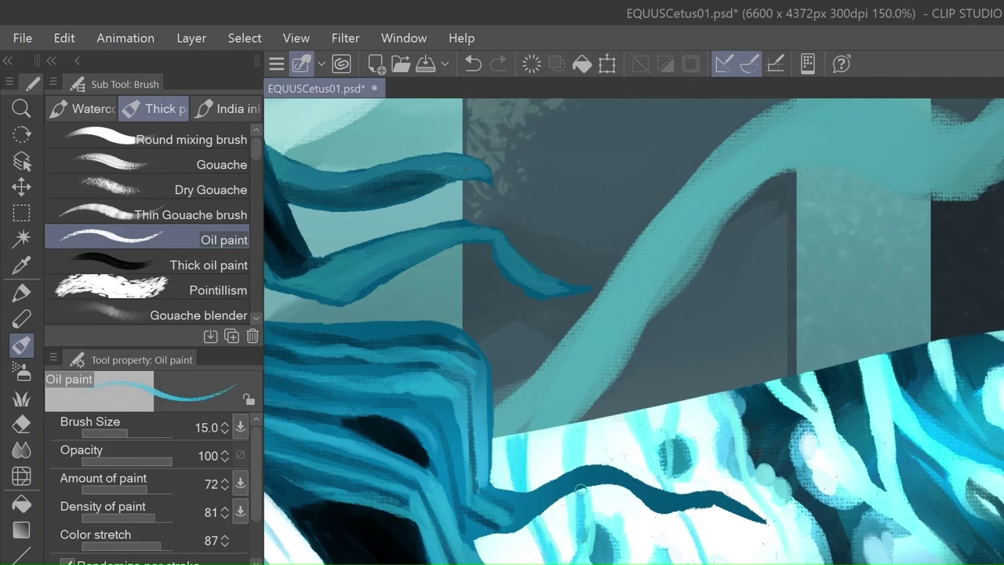
left_click_drag(574, 422, 580, 470)
left_click_drag(643, 405, 650, 489)
left_click_drag(729, 394, 733, 486)
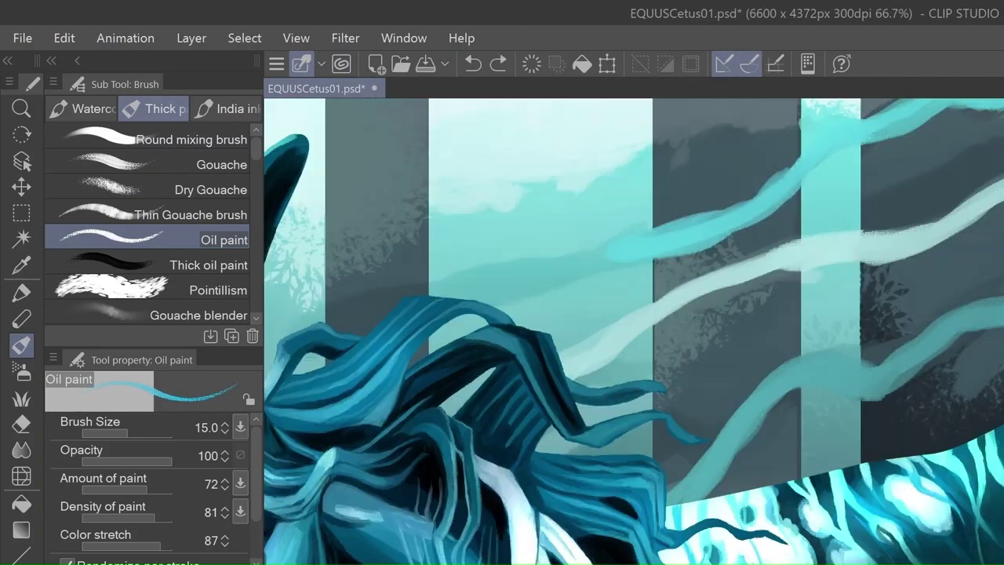
Step: Paint teal rings and angular cell outlines on the dark head area beside the white eye patch with brush size 15
scroll(596, 545, "up", 5)
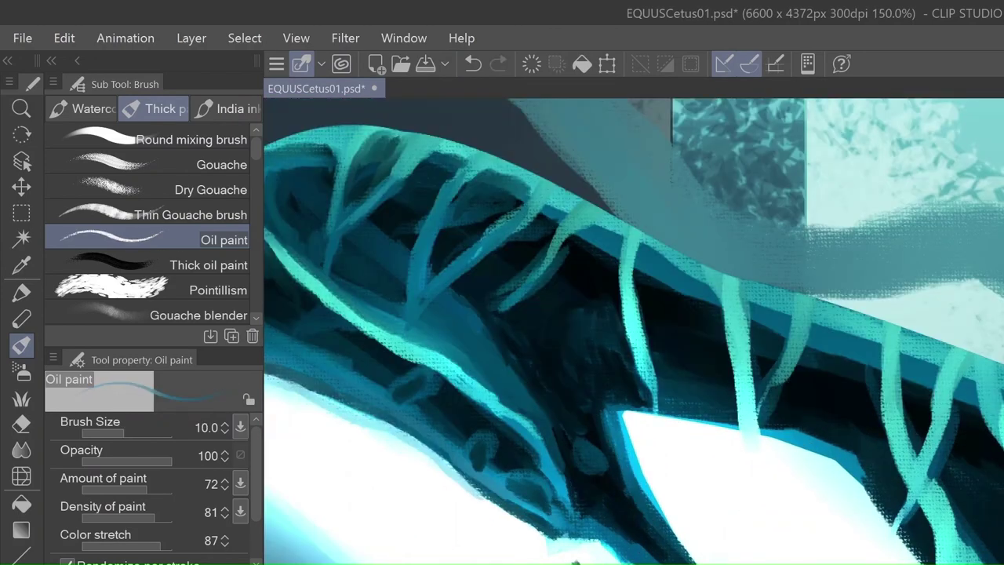
left_click_drag(584, 533, 585, 451)
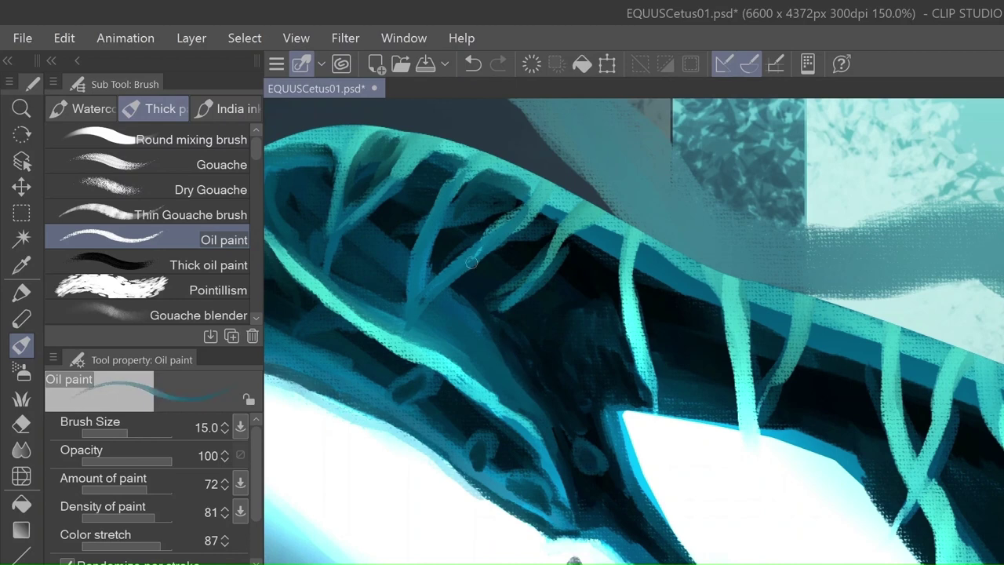
left_click_drag(365, 341, 381, 368)
mouse_move(553, 307)
left_mouse_down()
mouse_move(577, 433)
mouse_move(608, 298)
left_mouse_up()
mouse_move(627, 355)
left_mouse_down()
mouse_move(577, 392)
mouse_move(616, 360)
left_mouse_up()
left_click_drag(652, 284, 659, 334)
left_click_drag(571, 396, 572, 443)
left_click_drag(600, 484, 620, 537)
mouse_move(582, 502)
left_mouse_down()
mouse_move(614, 522)
mouse_move(584, 532)
left_mouse_up()
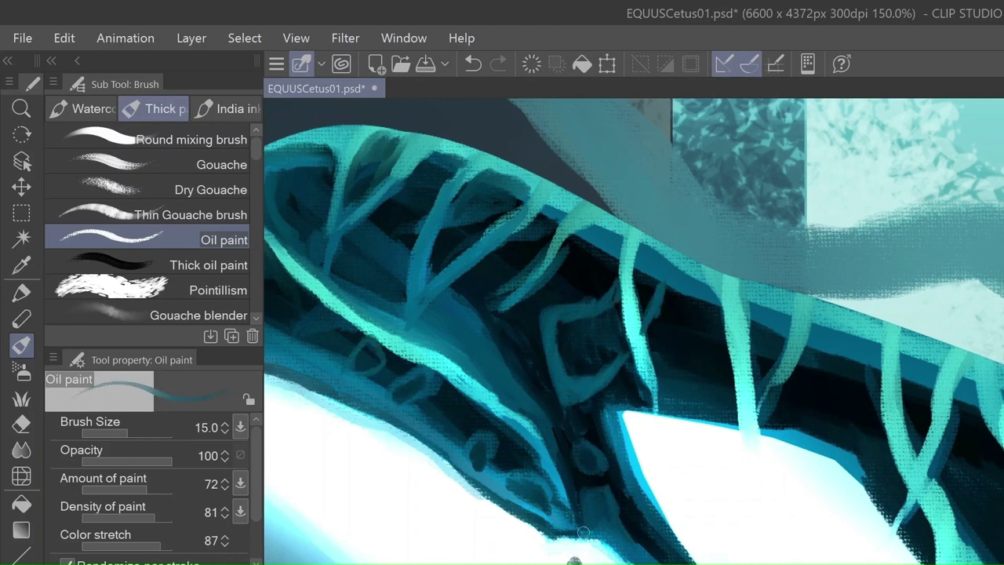
Step: Extend the dark teal veins above the white eye patch with branching lines between the bright stripes
left_click_drag(541, 276, 470, 202)
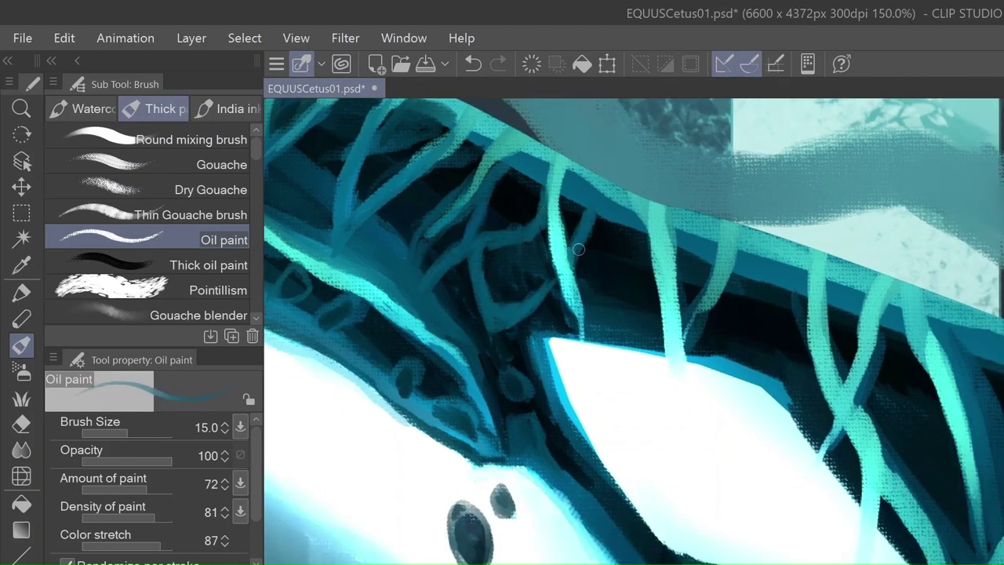
left_click_drag(620, 227, 604, 345)
left_click_drag(627, 274, 596, 339)
left_click_drag(573, 327, 538, 337)
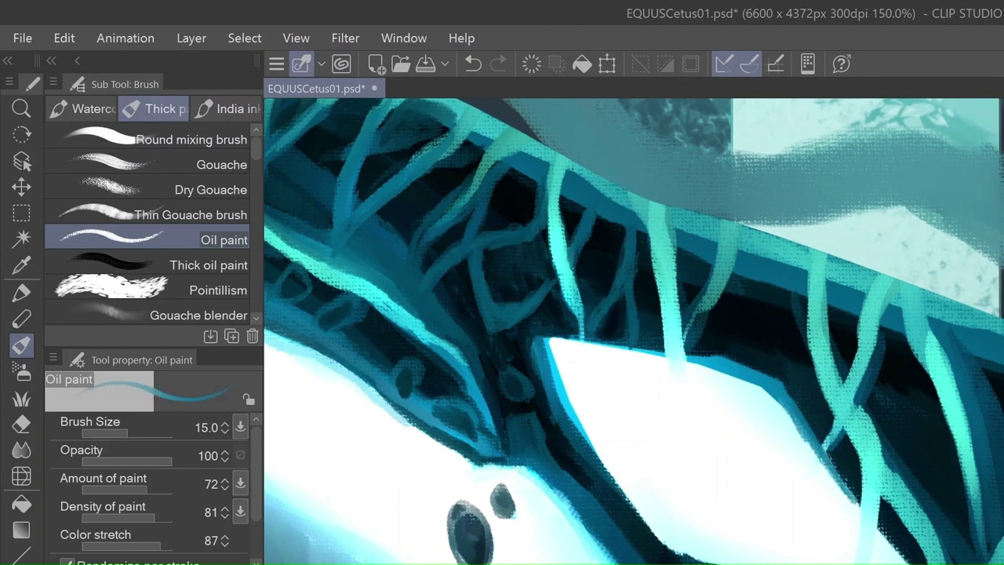
Step: Paint more thin teal branching strands in the dark gaps between the bright stripes above the white eye patch with Oil paint
left_click_drag(737, 271, 693, 350)
left_click_drag(776, 286, 773, 392)
left_click_drag(828, 439, 819, 517)
left_click_drag(882, 326, 870, 393)
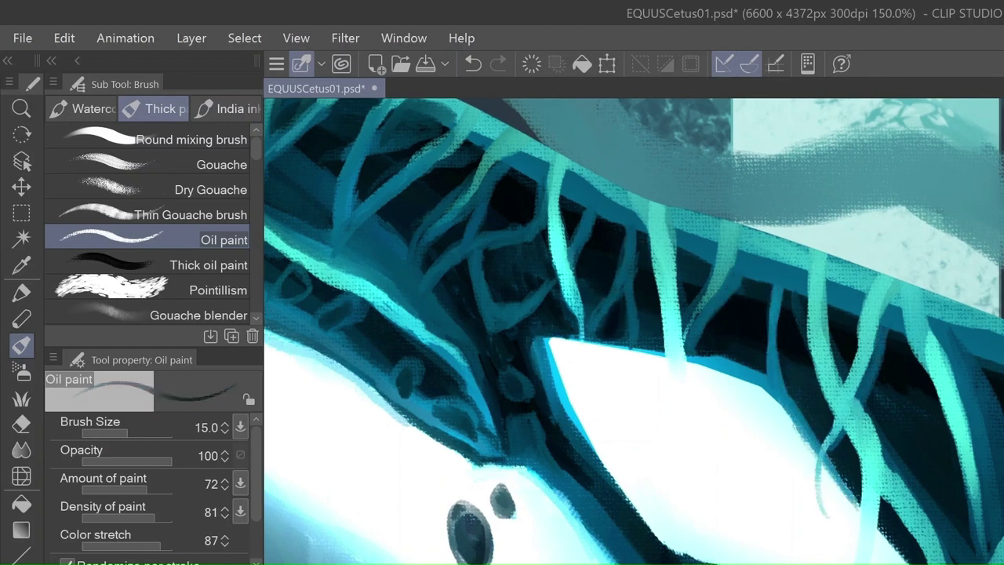
left_click_drag(932, 388, 897, 510)
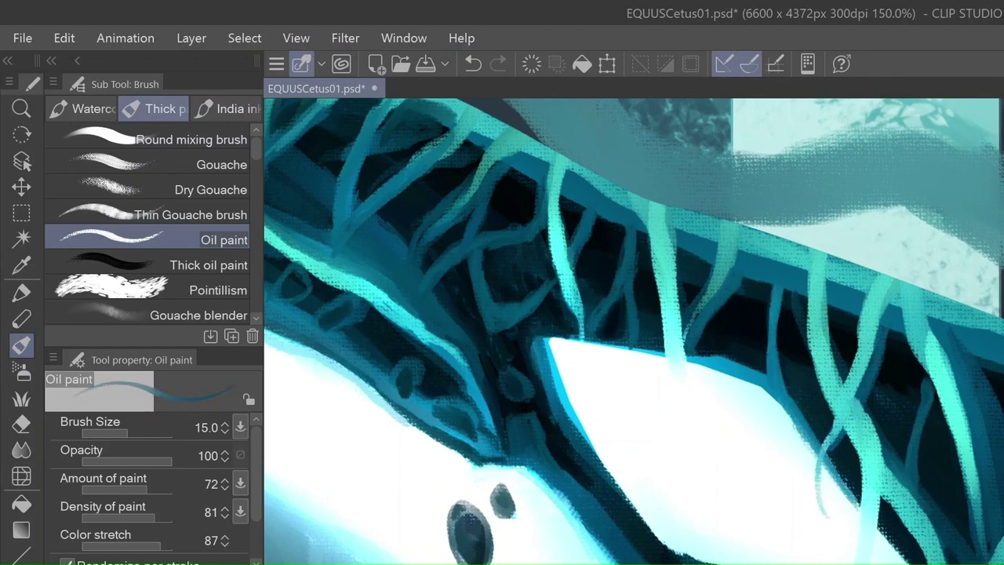
Step: Paint a grey-blue streak down the orca's white chin and pale highlights along the veins on top of the head
scroll(720, 533, "down", 2)
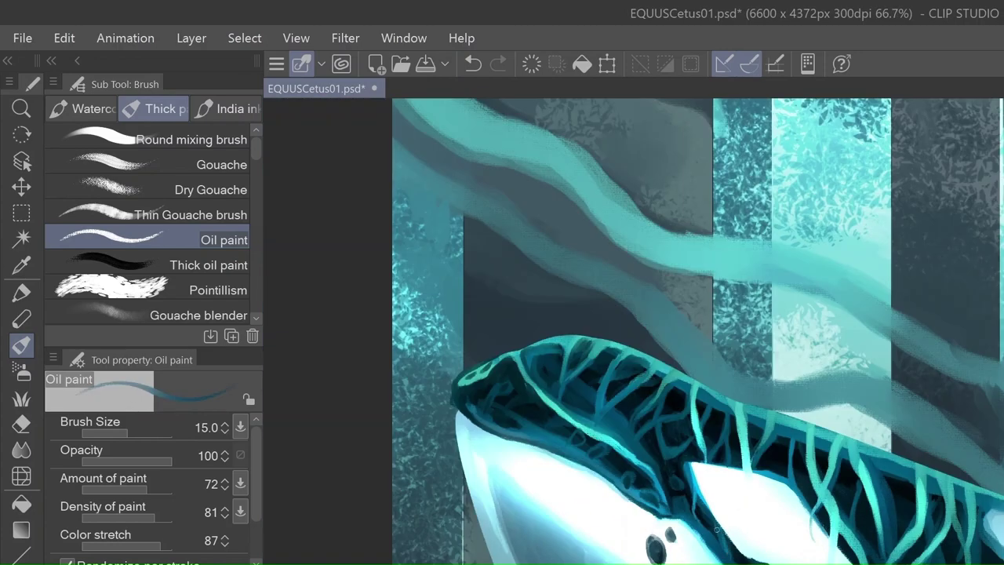
scroll(427, 462, "up", 2)
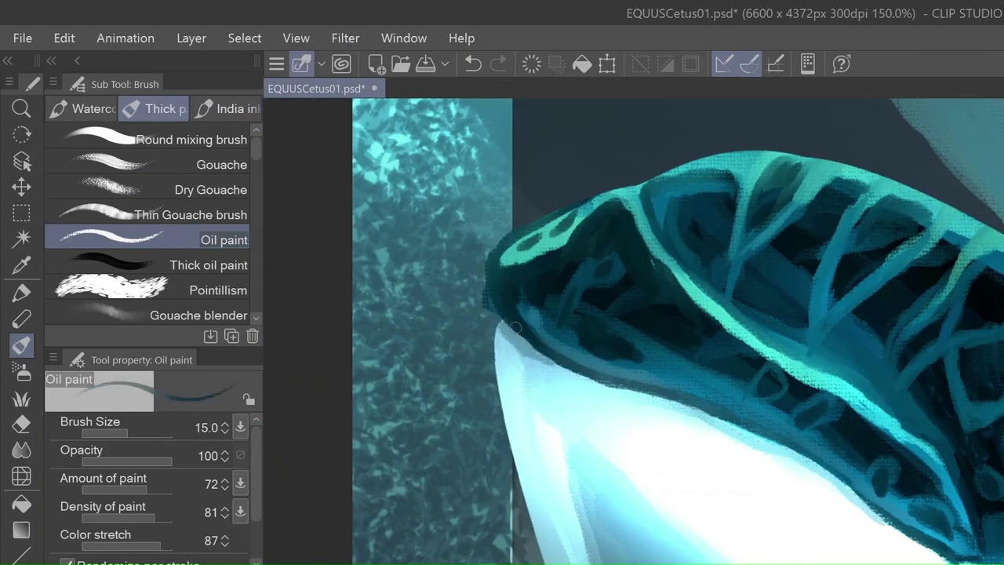
mouse_move(584, 549)
left_mouse_down()
mouse_move(530, 412)
mouse_move(541, 443)
left_mouse_up()
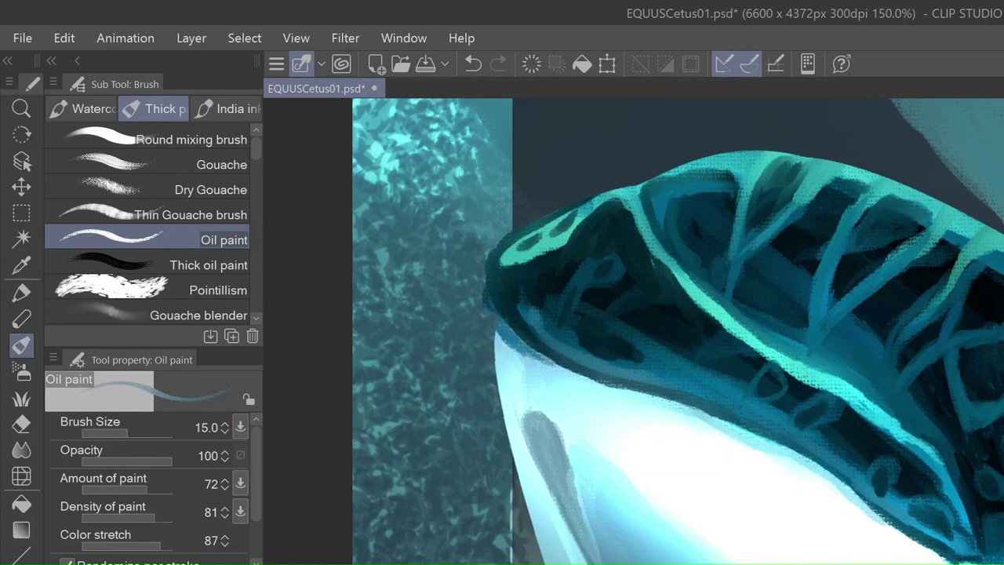
left_click_drag(829, 265, 877, 193)
left_click_drag(895, 340, 937, 304)
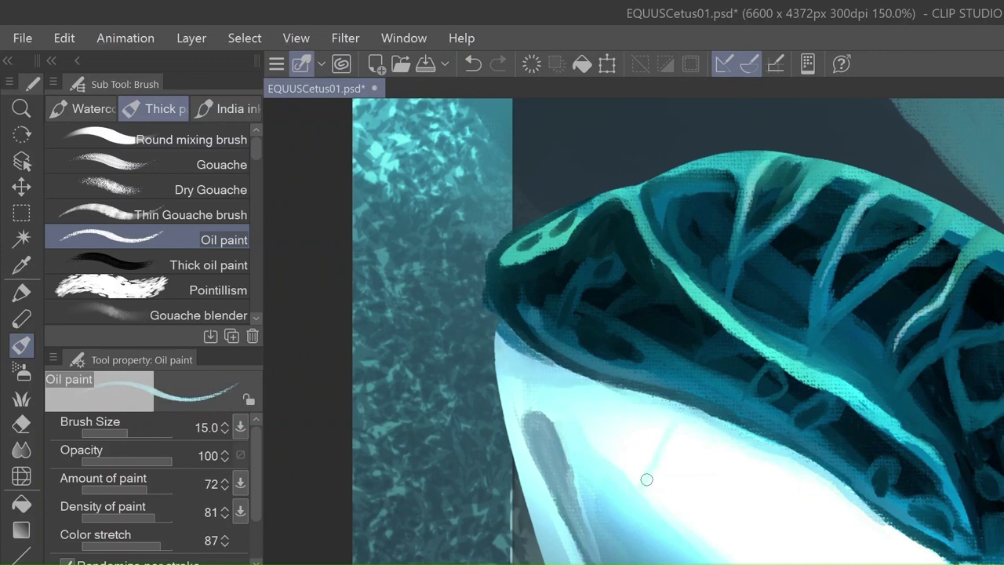
Step: Paint pale cyan vertical streaks across the white jaw below the mouth line
left_click_drag(647, 485, 671, 422)
left_click_drag(702, 541, 715, 440)
mouse_move(745, 560)
left_mouse_down()
mouse_move(759, 458)
mouse_move(780, 464)
left_mouse_up()
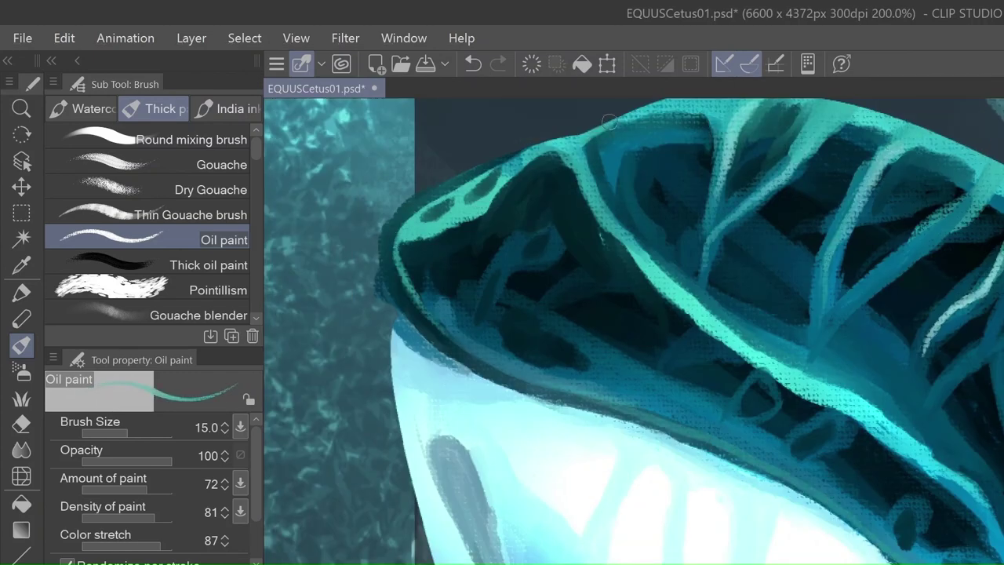
Step: Paint a thin teal contour along the dark upper lip, following the mouth line from the snout backward
mouse_move(416, 298)
left_mouse_down()
mouse_move(565, 392)
mouse_move(894, 549)
left_mouse_up()
left_click_drag(462, 364, 893, 548)
left_click_drag(548, 412, 891, 561)
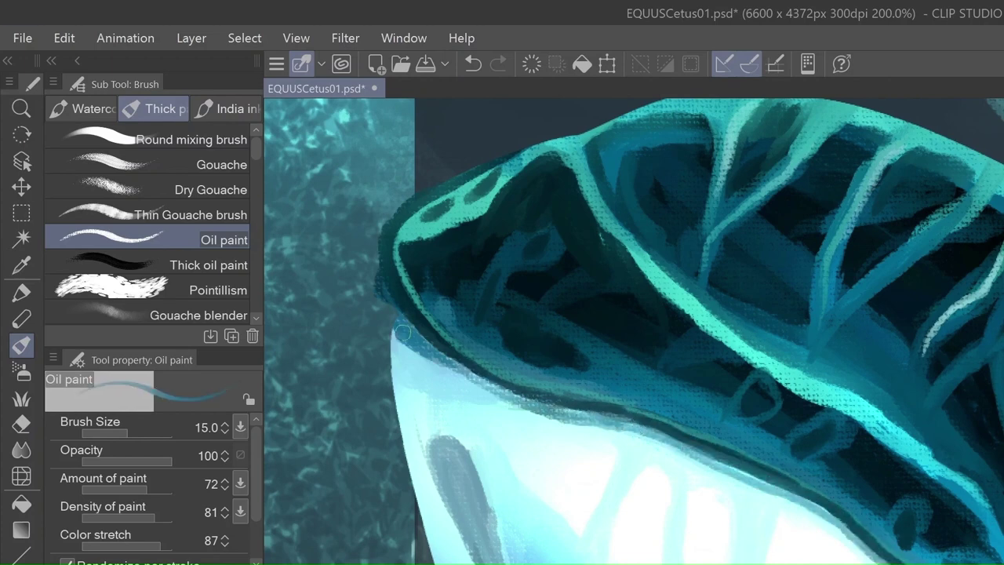
Step: Shade the white jaw's upper edge with blue and pale blue bands just beneath the mouth line and at the chin tip
mouse_move(619, 431)
left_mouse_down()
mouse_move(408, 368)
mouse_move(440, 548)
left_mouse_up()
left_click_drag(400, 345, 657, 444)
left_click_drag(509, 404, 729, 471)
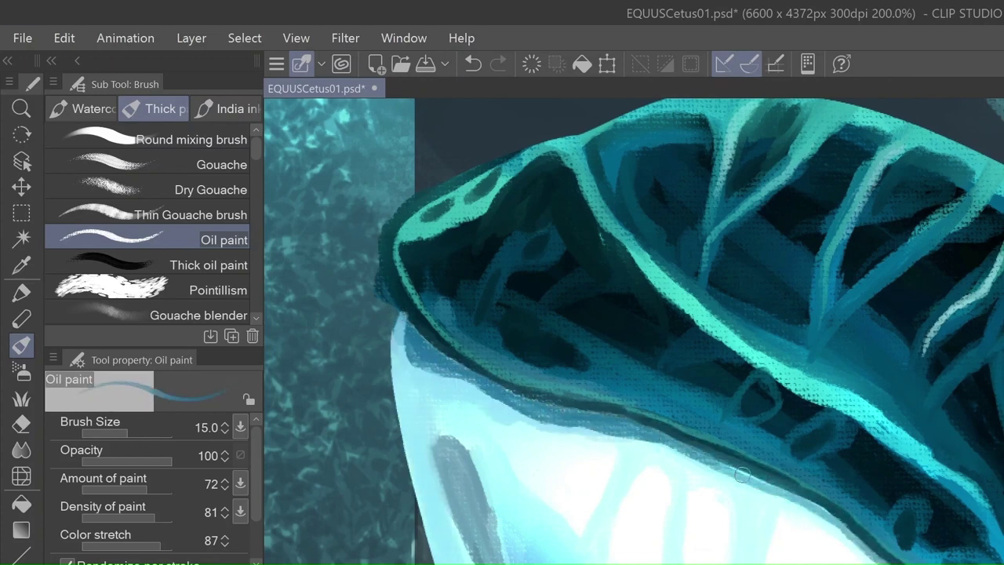
left_click_drag(612, 443, 768, 494)
left_click_drag(675, 454, 866, 561)
left_click_drag(424, 322, 413, 388)
left_click_drag(513, 431, 760, 491)
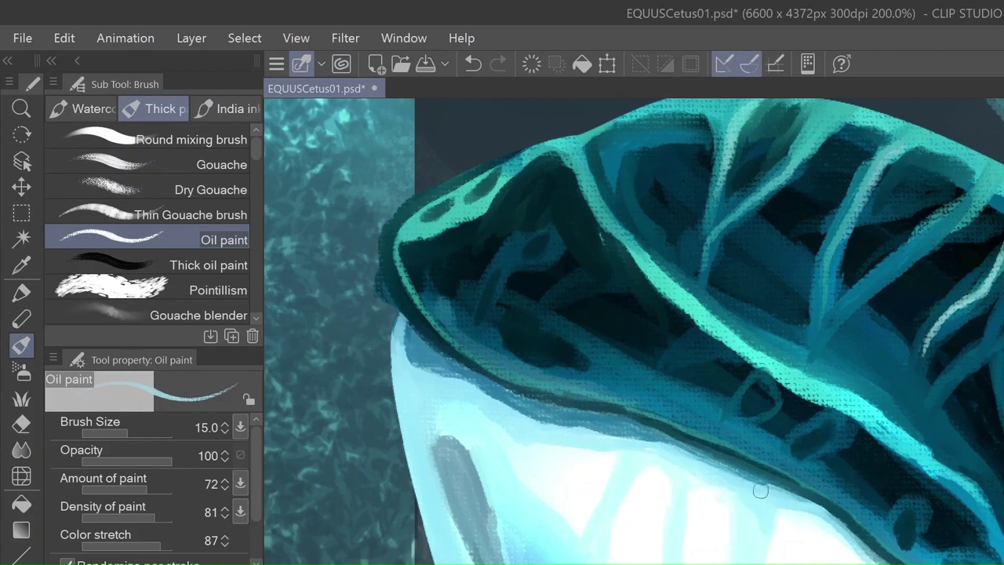
Step: Add small teal branches in the dark area above the mouth line and extend the grey streak on the chin
left_click_drag(647, 290, 635, 362)
left_click_drag(559, 361, 515, 332)
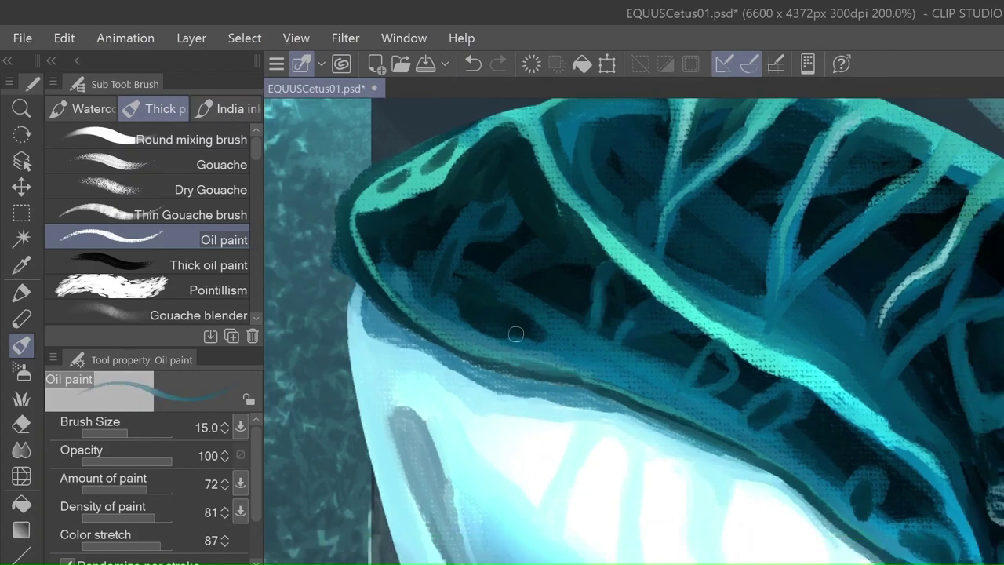
left_click_drag(408, 408, 423, 519)
scroll(433, 551, "down", 3)
mouse_move(328, 205)
left_mouse_down()
mouse_move(478, 142)
mouse_move(545, 340)
left_mouse_up()
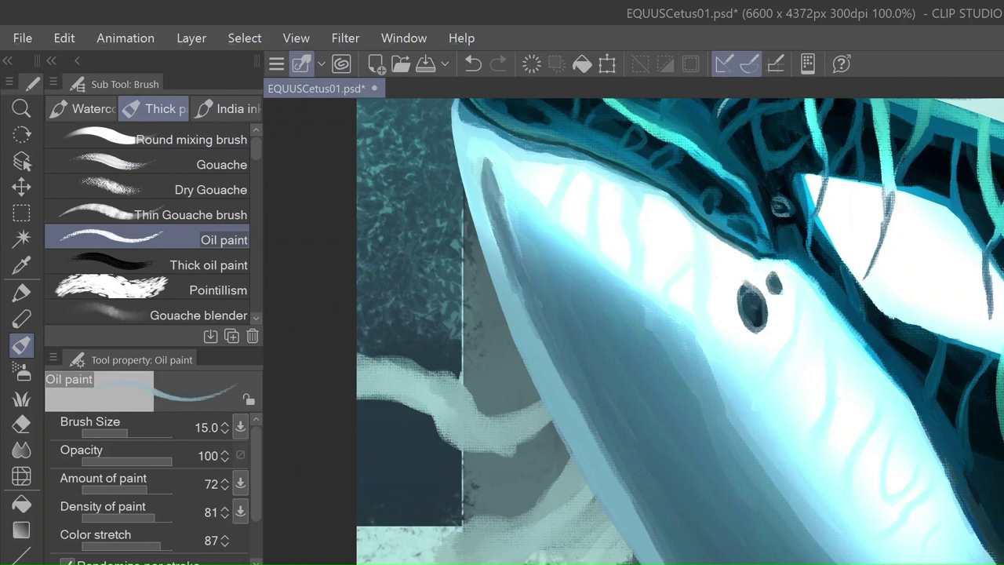
Step: Paint light blue curved streaks across the grey throat below the glowing white jaw, using a color sampled from the jaw
left_click(673, 288, "alt")
left_click_drag(646, 307, 602, 378)
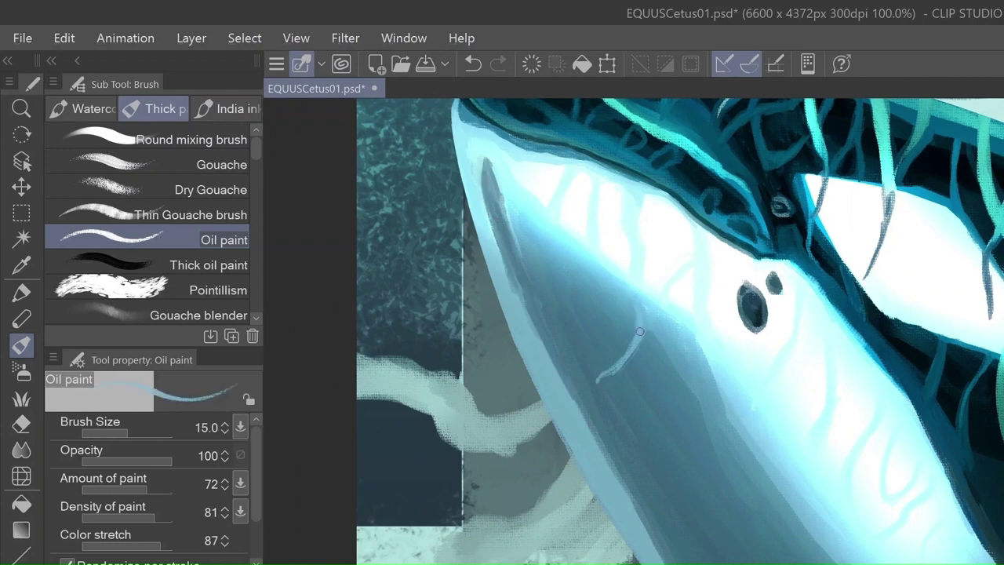
left_click_drag(546, 252, 527, 271)
left_click_drag(586, 279, 576, 381)
left_click_drag(684, 351, 622, 474)
mouse_move(570, 323)
left_mouse_down()
mouse_move(643, 351)
mouse_move(619, 478)
left_mouse_up()
left_click_drag(737, 433, 657, 547)
left_click_drag(781, 494, 661, 553)
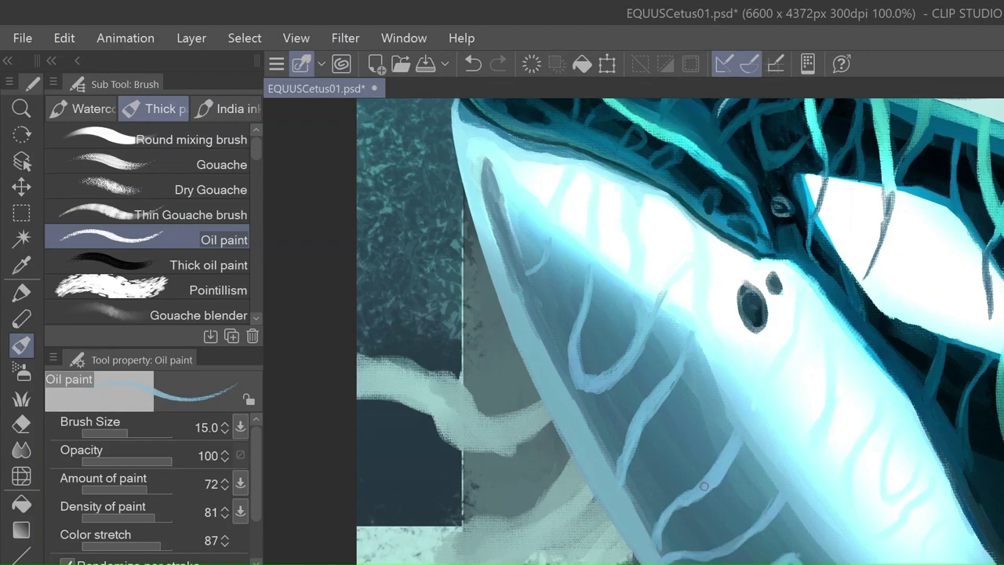
Step: Paint teal branching veins down the dark flipper below the throat
scroll(634, 331, "down", 10)
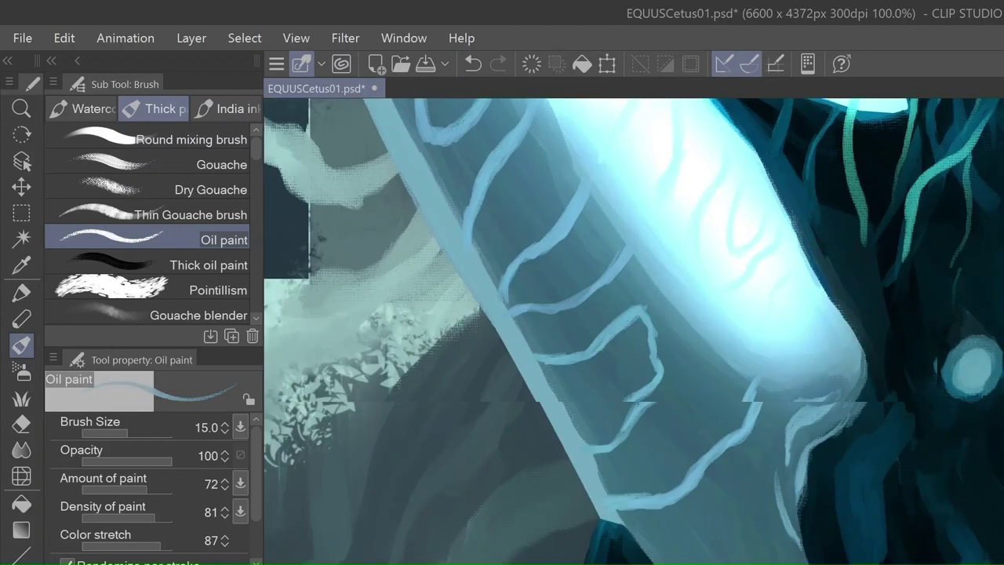
mouse_move(634, 250)
left_mouse_down()
mouse_move(601, 352)
mouse_move(751, 480)
left_mouse_up()
mouse_move(624, 298)
left_mouse_down()
mouse_move(764, 498)
mouse_move(835, 560)
left_mouse_up()
left_click_drag(761, 494, 847, 560)
Step: Outline the lower throat's edge in sampled light blue and add a curved streak across its pointed end
left_click(631, 234, "alt")
left_click_drag(646, 255, 792, 411)
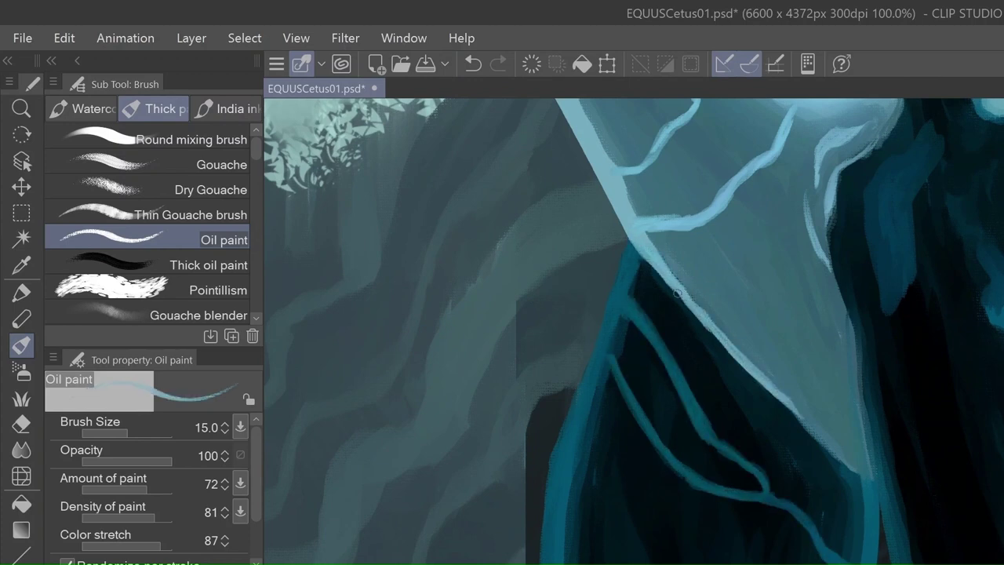
left_click_drag(665, 281, 796, 408)
left_click_drag(788, 243, 700, 311)
Step: Add another teal vein to the dark flipper and paint a light blue highlight along its outer edge
left_click_drag(596, 427, 663, 561)
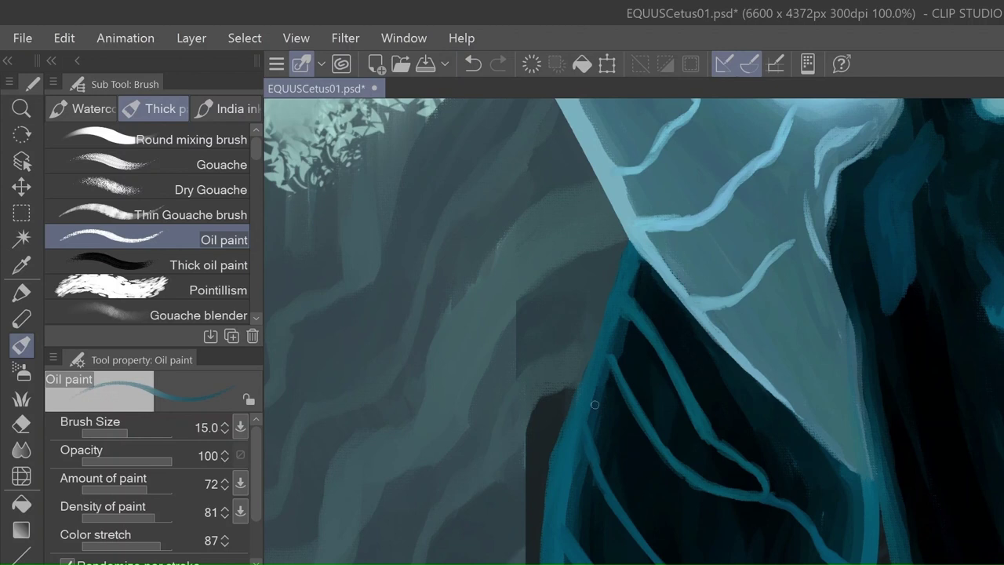
left_click_drag(627, 290, 561, 452)
left_click_drag(601, 355, 539, 564)
mouse_move(627, 246)
left_mouse_down()
mouse_move(541, 564)
mouse_move(608, 337)
left_mouse_up()
left_click_drag(570, 408, 545, 495)
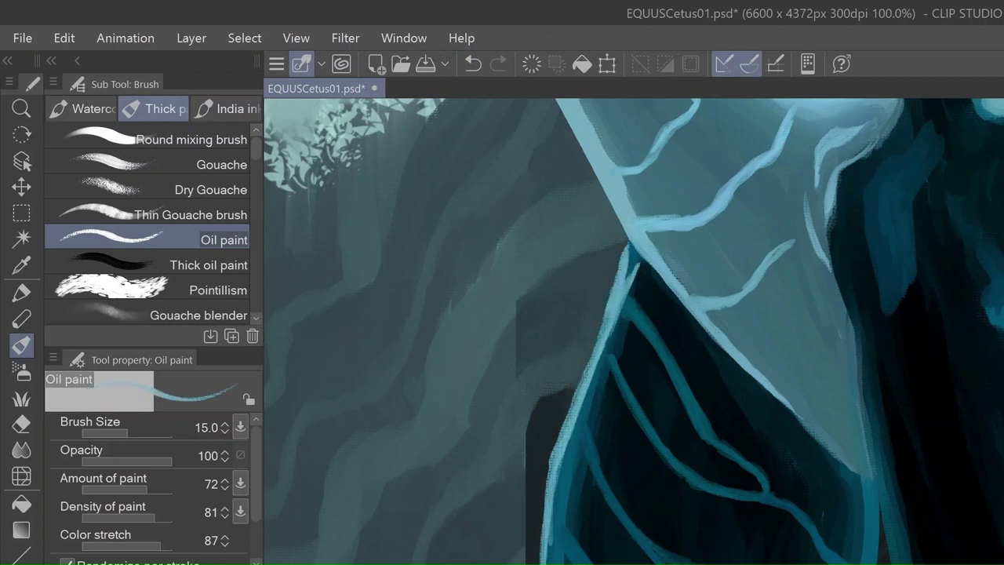
left_click_drag(564, 450, 549, 564)
Step: Paint a pale blue looping vein across the upper part of the second dark flipper
left_click(568, 473, "alt")
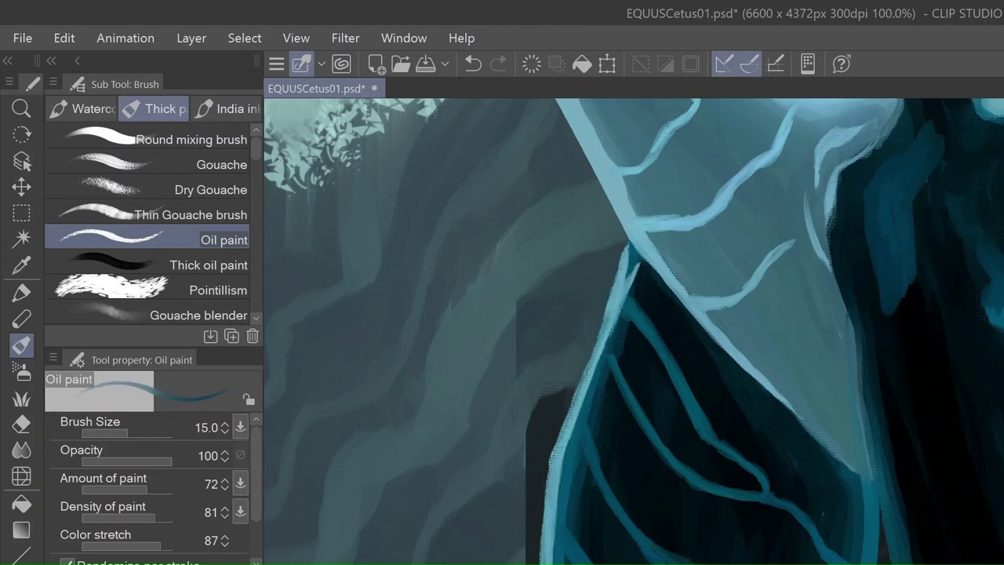
left_click_drag(627, 243, 415, 325)
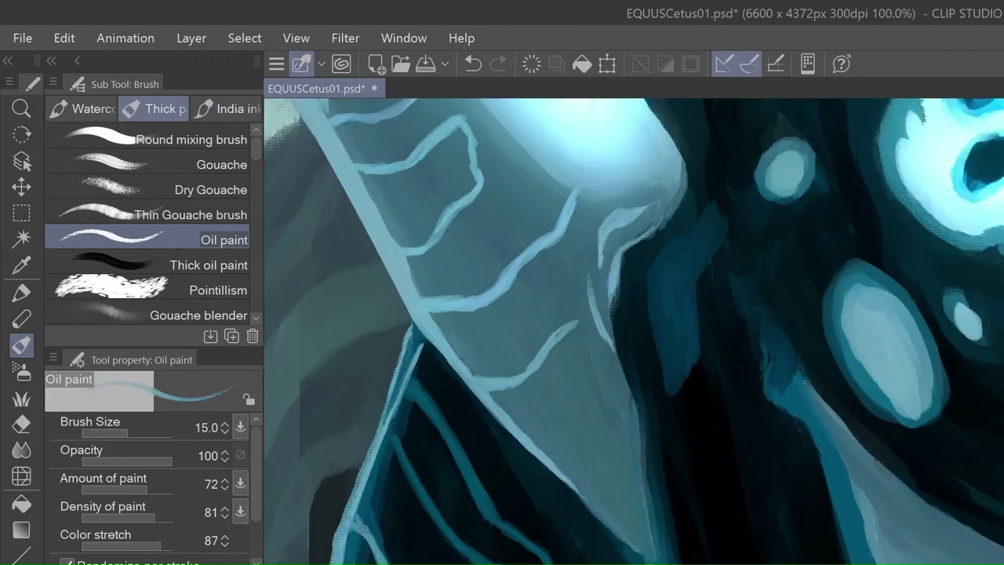
scroll(627, 330, "down", 4)
scroll(627, 329, "up", 6)
mouse_move(389, 541)
left_mouse_down()
mouse_move(604, 554)
mouse_move(453, 549)
left_mouse_up()
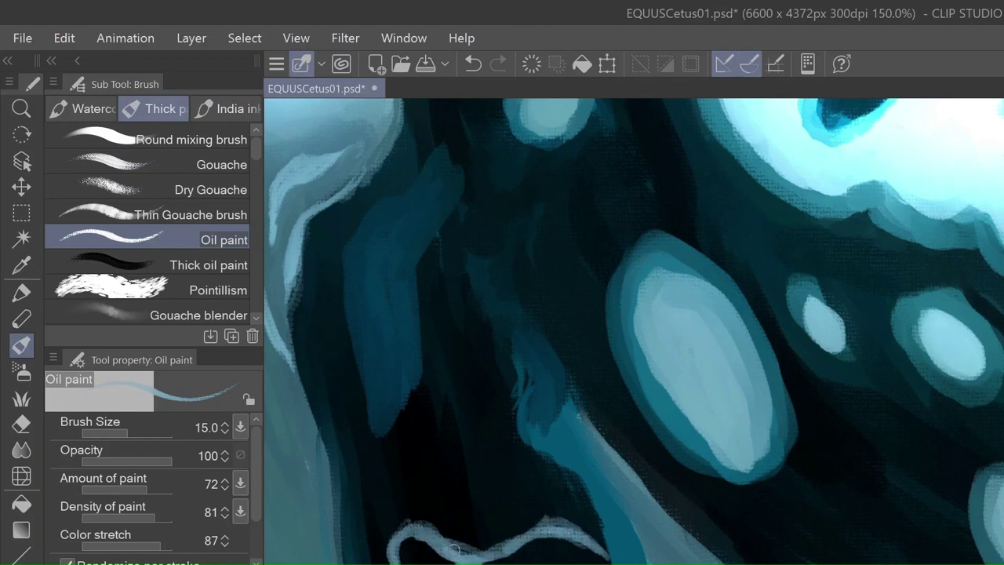
left_click_drag(311, 469, 592, 313)
left_click(643, 337, "alt")
left_click_drag(623, 549, 634, 363)
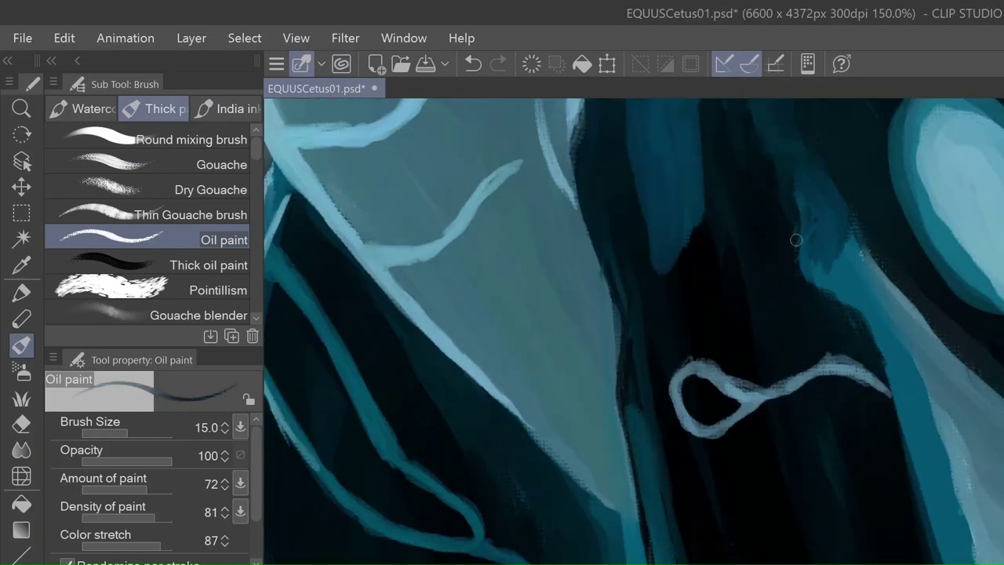
Step: Paint pale blue branching veins across the black interior of the second flipper, linking some with short vertical strands
left_click(460, 217, "alt")
left_click_drag(541, 149, 514, 158)
mouse_move(690, 407)
left_mouse_down()
mouse_move(709, 561)
mouse_move(592, 302)
mouse_move(808, 224)
left_mouse_up()
left_click_drag(612, 402, 833, 353)
mouse_move(683, 541)
left_mouse_down()
mouse_move(764, 534)
mouse_move(886, 482)
left_mouse_up()
left_click_drag(772, 396, 815, 498)
left_click_drag(811, 386, 824, 442)
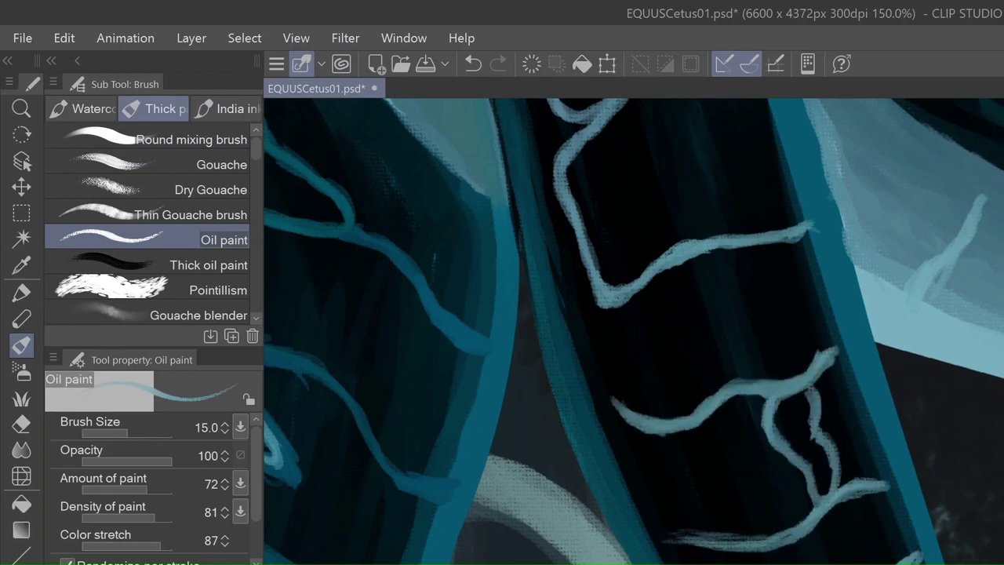
left_click_drag(808, 519, 663, 549)
left_click_drag(822, 369, 843, 343)
Step: Paint thin pale blue strands rising from the grey underbelly into the dark spotted side beside the flipper
key("ctrl+minus")
key("ctrl+minus")
key("ctrl+minus")
key("ctrl+minus")
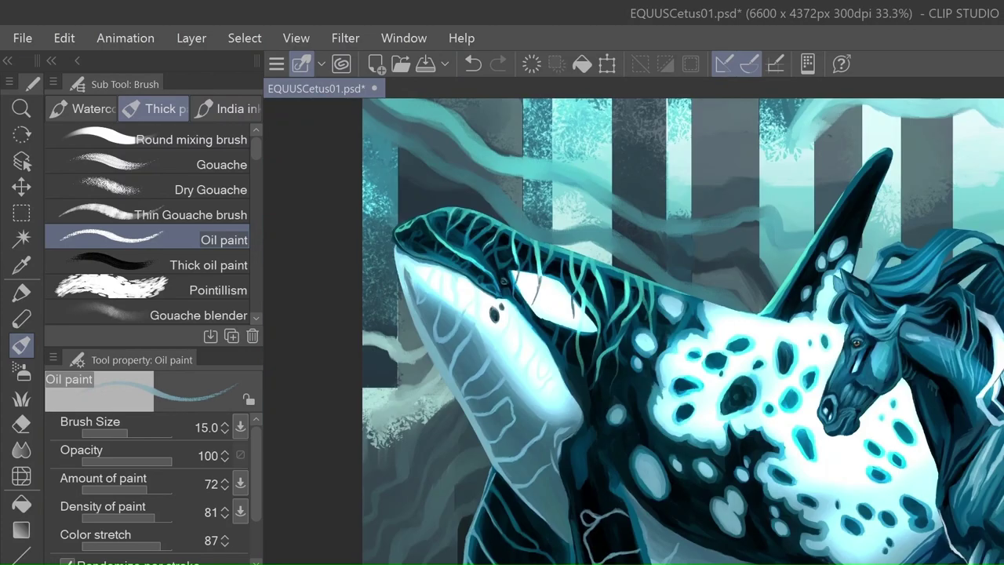
scroll(571, 492, "down", 1)
scroll(572, 492, "up", 4)
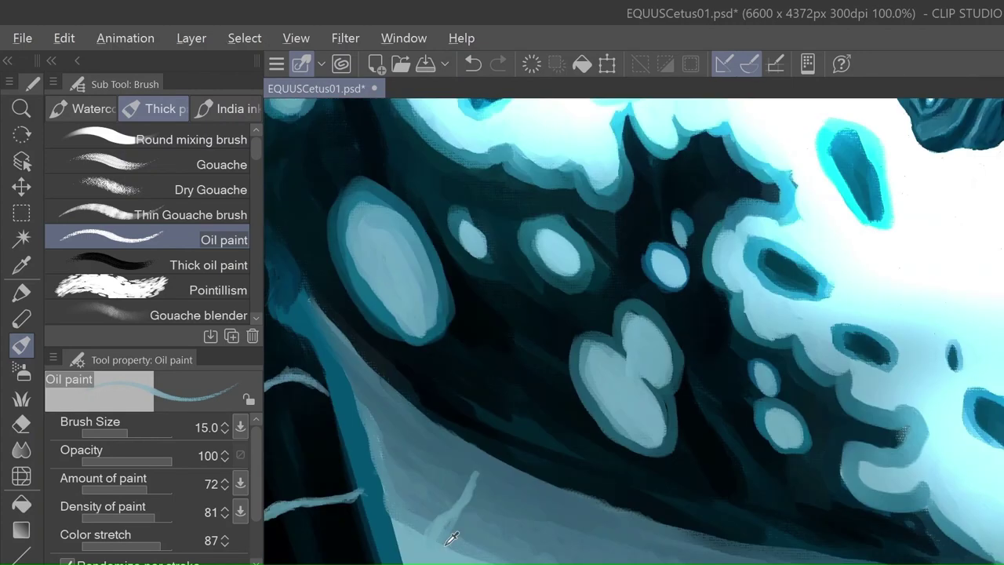
left_click_drag(408, 502, 437, 381)
left_click_drag(509, 561, 577, 404)
left_click_drag(608, 560, 637, 469)
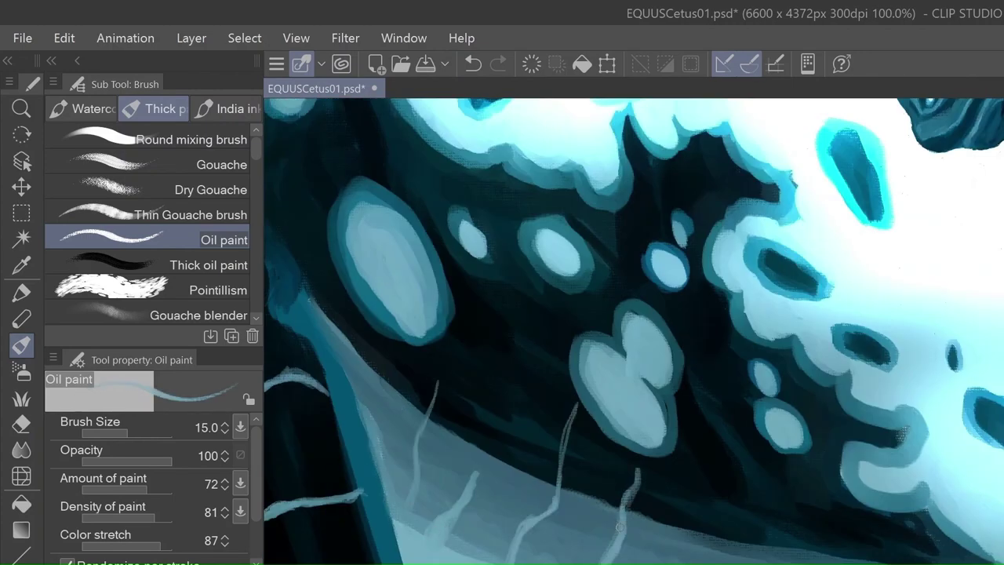
left_click_drag(521, 560, 564, 443)
Step: Dab light blue into two oval belly spots and add two more pale strands along the lower edge of the dark side
left_click_drag(369, 312, 385, 287)
left_click_drag(459, 265, 473, 245)
left_click_drag(757, 563, 746, 419)
left_click_drag(894, 563, 895, 515)
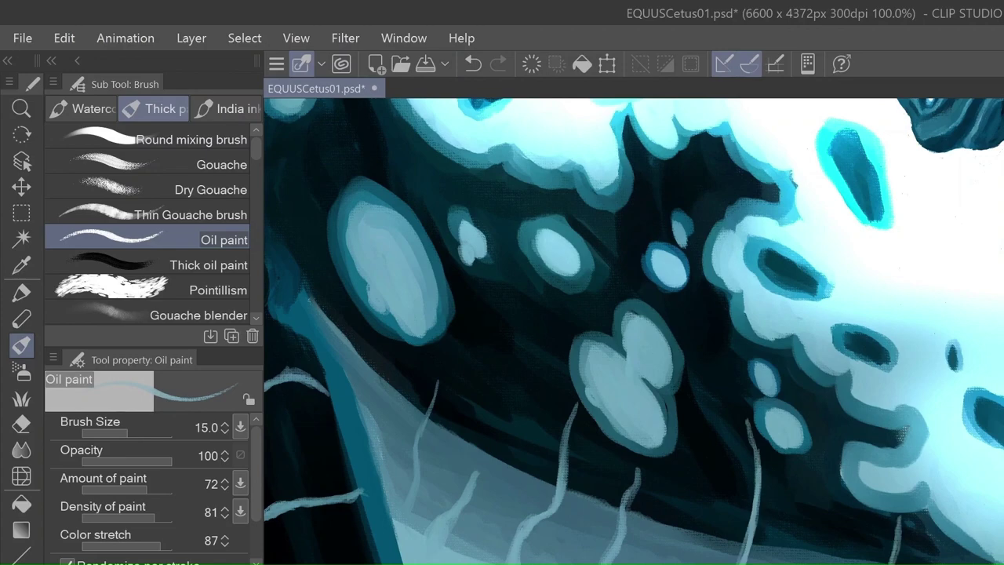
left_click_drag(627, 369, 424, 424)
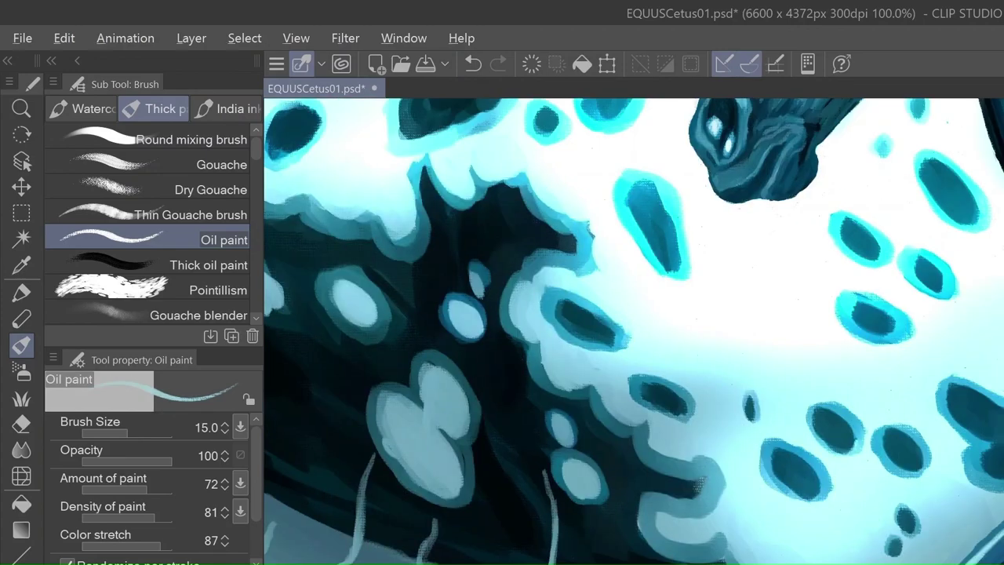
scroll(634, 331, "down", 3)
key("b")
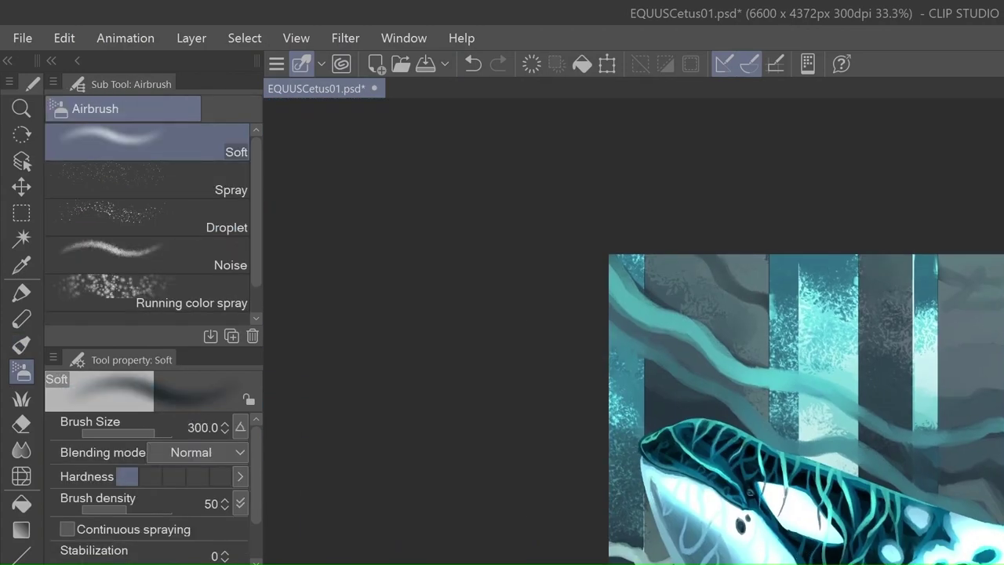
key("ctrl+z")
key("b")
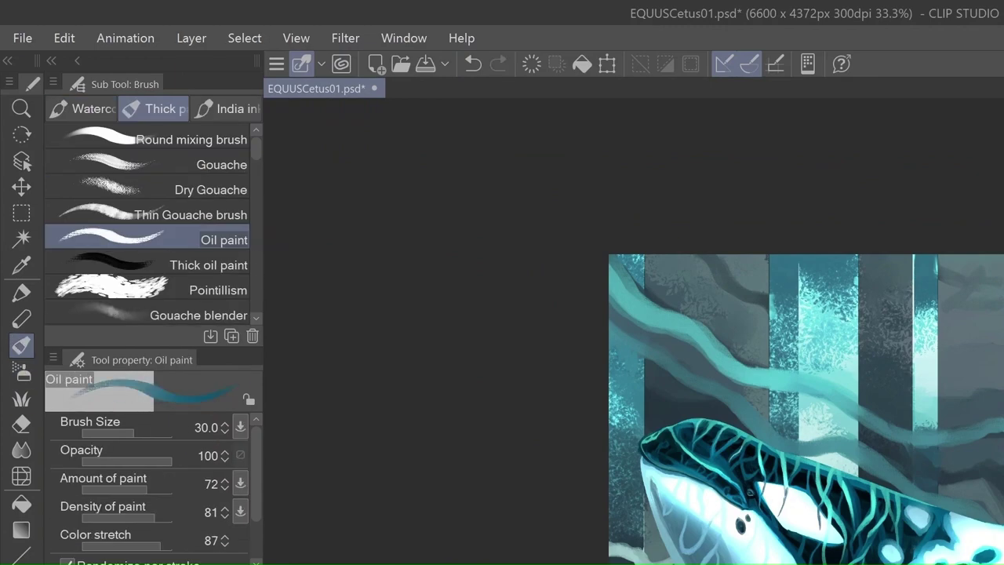
Step: Brighten the wavy background ribbon above the fin at brush size 50 and the teal ribbon above the orca's head at size 70
mouse_move(764, 392)
left_mouse_down()
mouse_move(777, 351)
mouse_move(907, 330)
left_mouse_up()
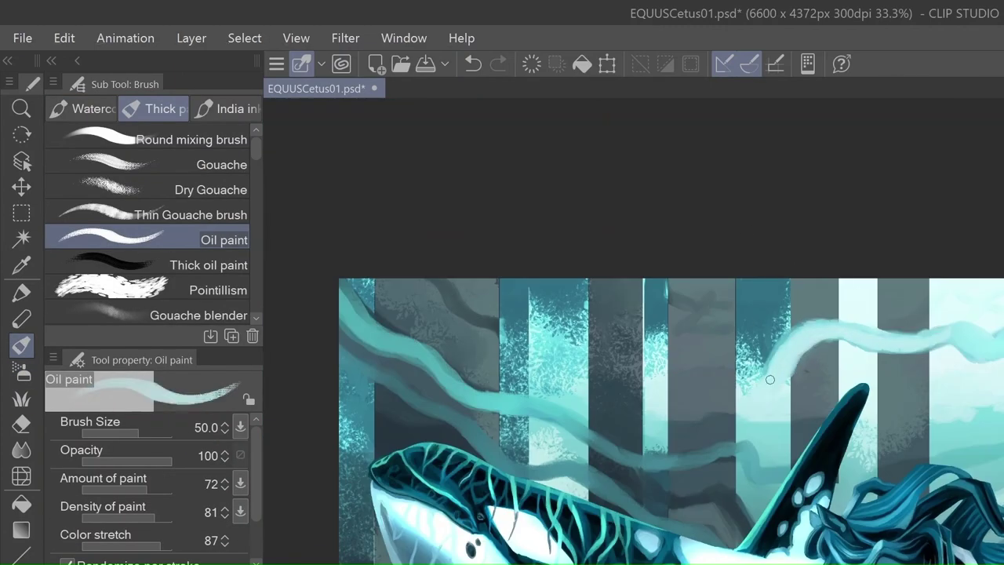
scroll(530, 516, "down", 1)
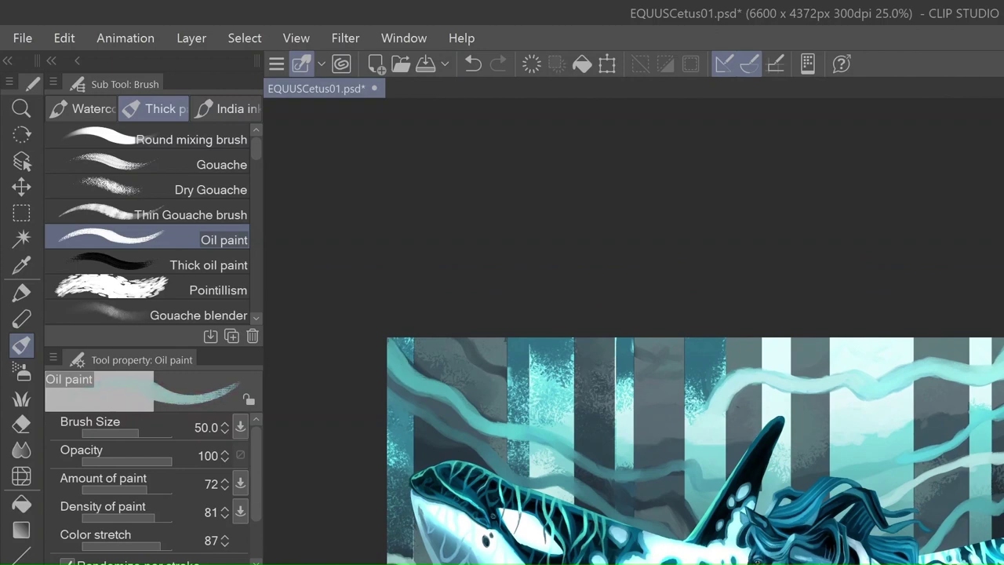
scroll(365, 295, "up", 1)
key("bracketright")
key("bracketright")
left_click_drag(433, 321, 541, 375)
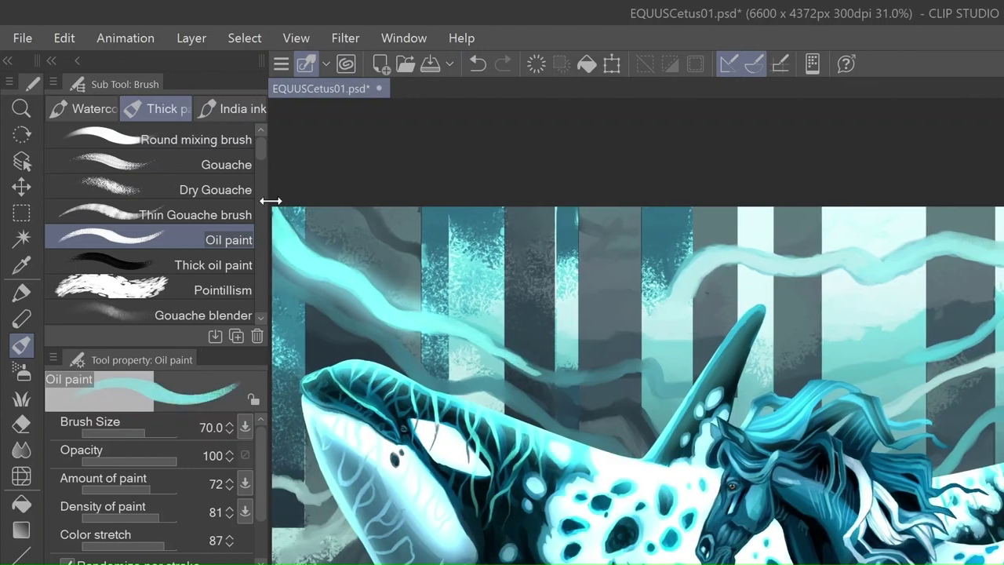
Step: Brighten the teal ribbon's far end near the fin and the wavy ribbon above the horse's mane with bright cyan strokes
left_click_drag(269, 199, 255, 200)
mouse_move(636, 380)
left_mouse_down()
mouse_move(490, 347)
mouse_move(549, 376)
mouse_move(518, 369)
mouse_move(641, 374)
left_mouse_up()
left_click_drag(869, 368, 980, 325)
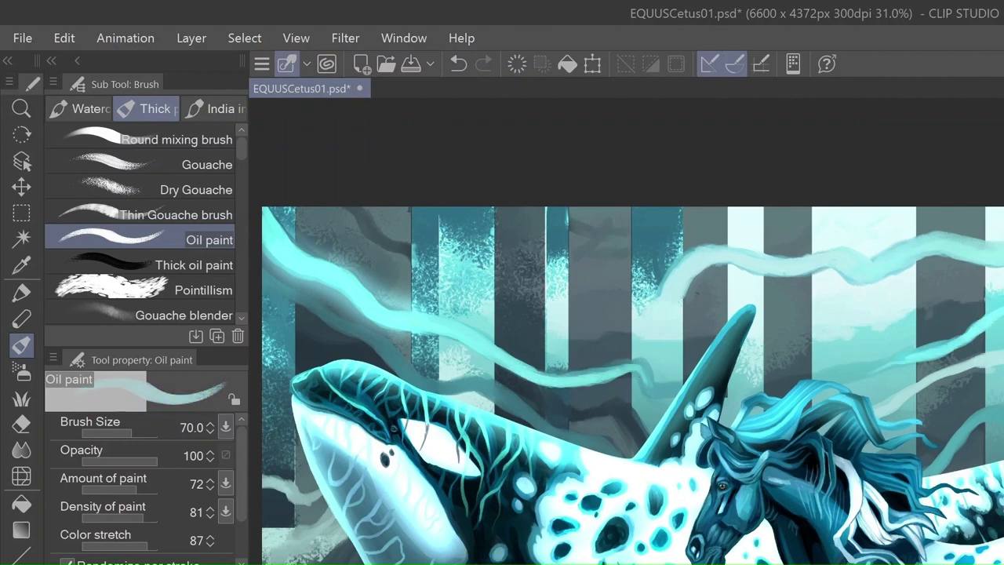
left_click_drag(650, 367, 585, 378)
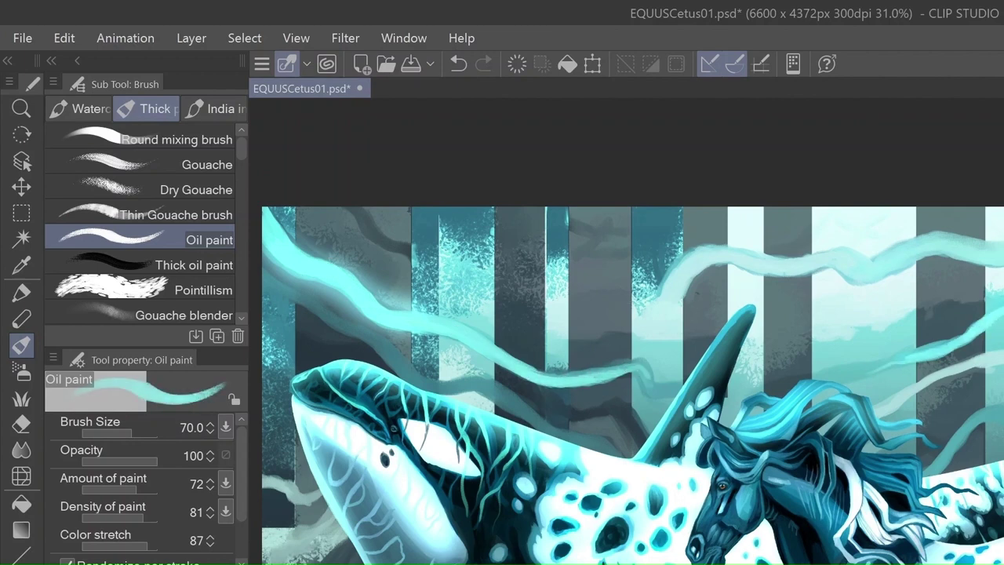
key("h")
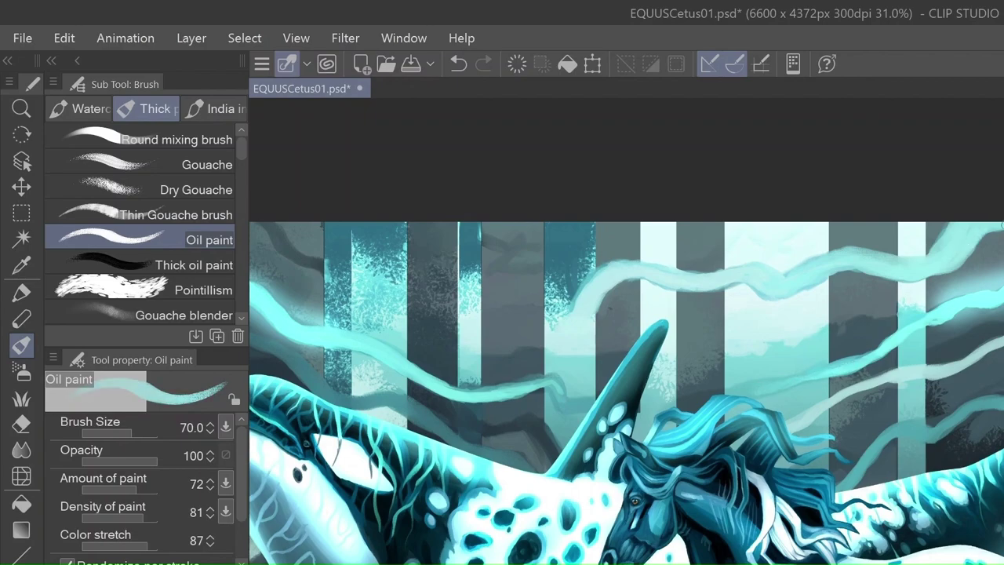
key("h")
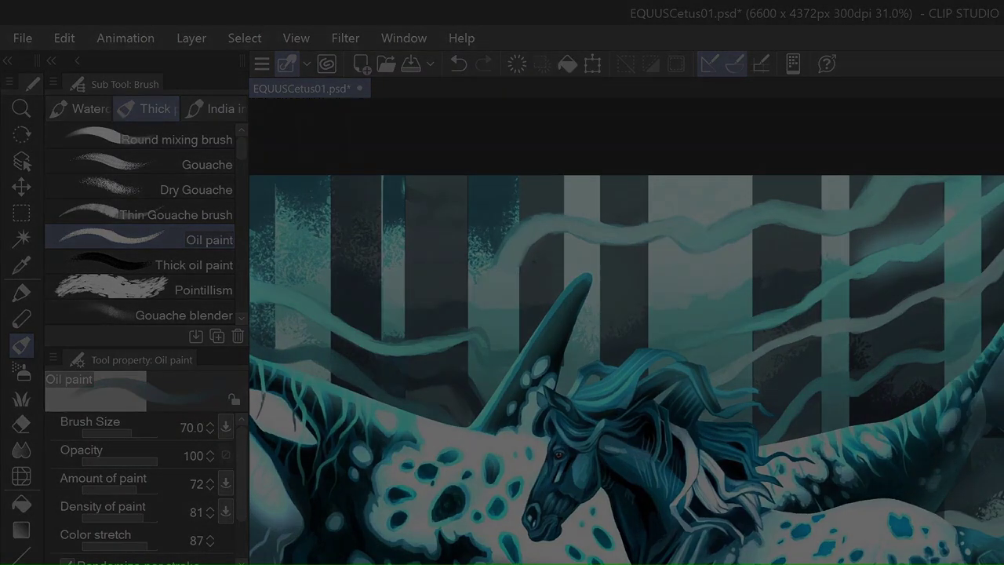